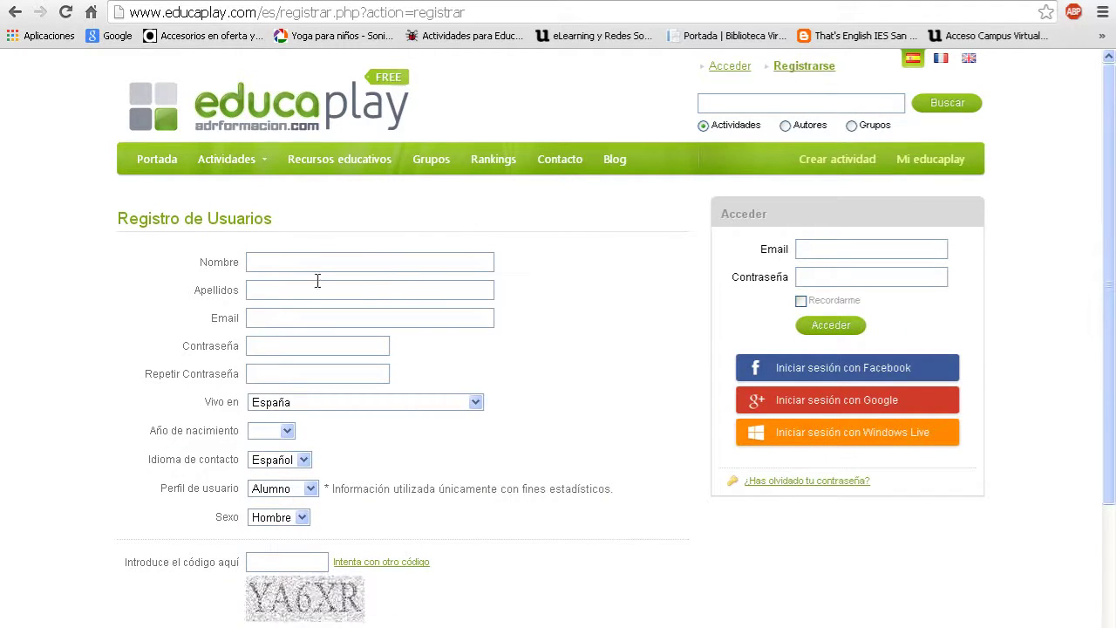
Step: Log in to the existing Educaplay account with the account e-mail and password
click(311, 488)
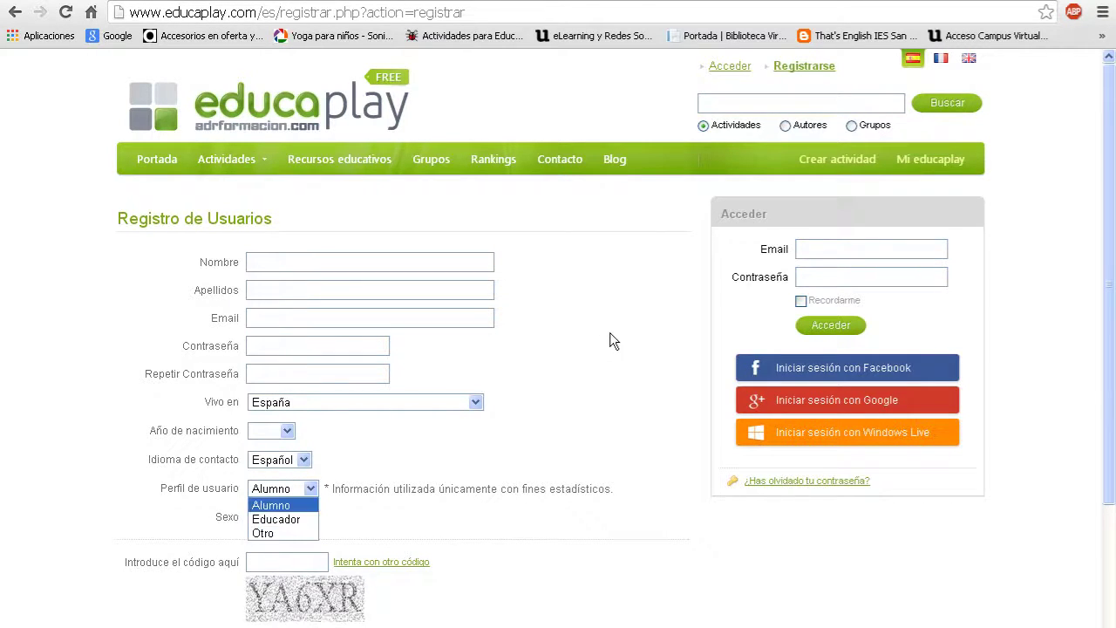
click(729, 70)
click(729, 127)
click(732, 147)
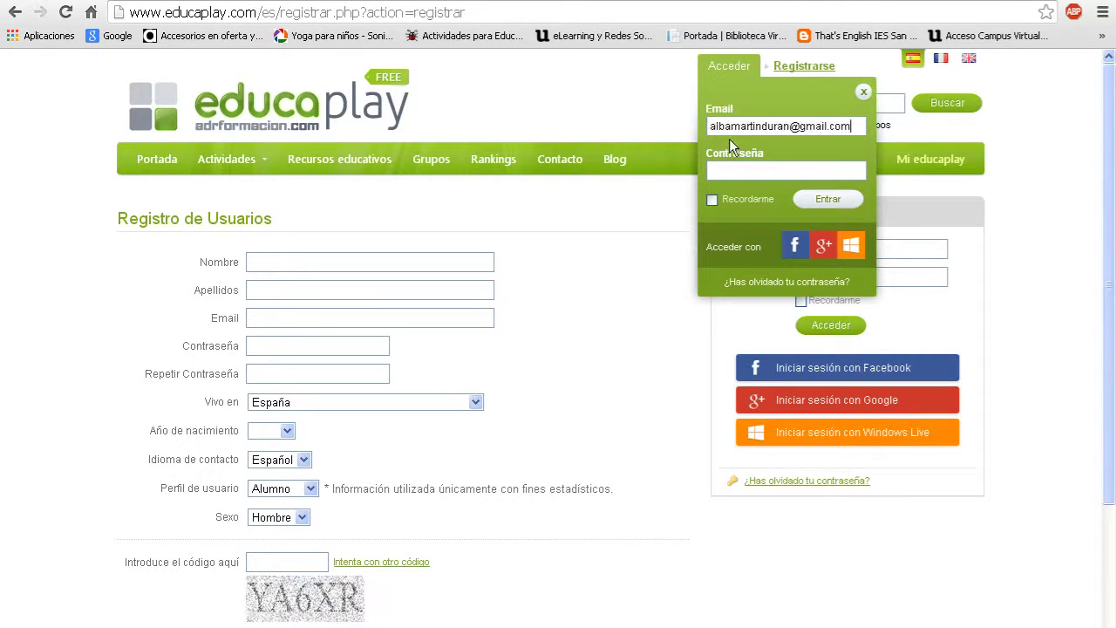
click(724, 170)
text(•••••)
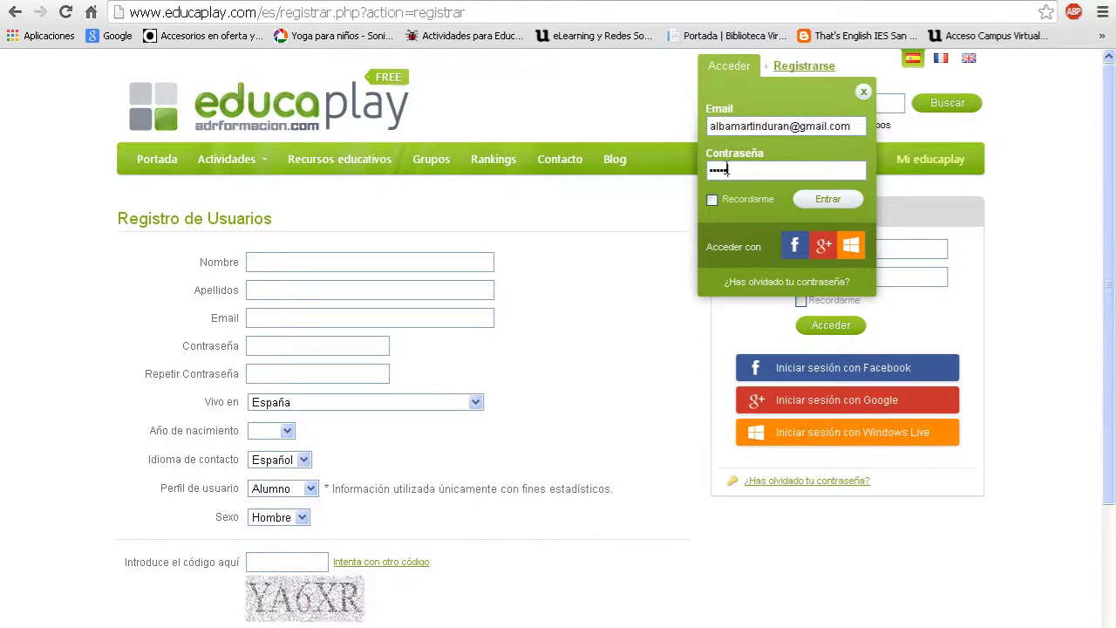
text(•••••)
click(850, 206)
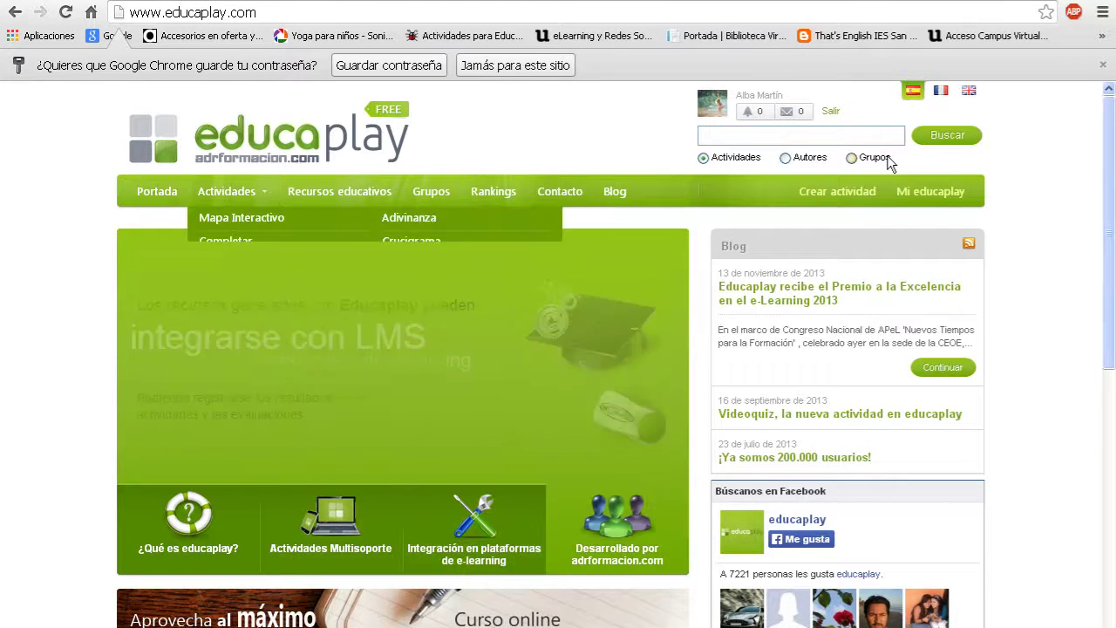
Step: Look over the home page's blog news, social links and types of educational activities
drag(1113, 188, 1113, 234)
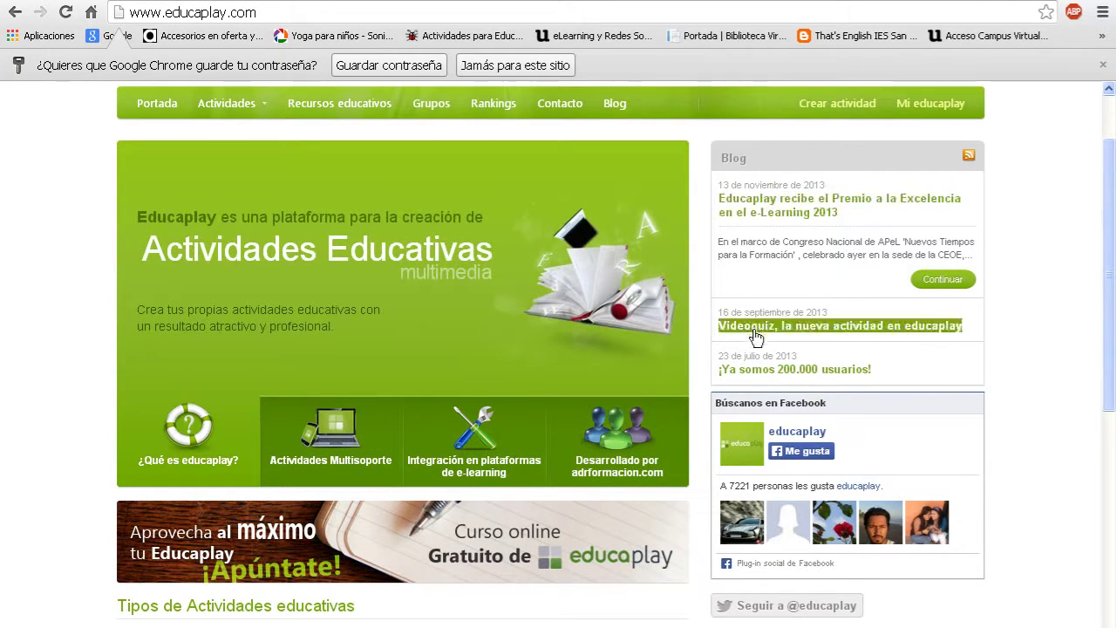
scroll(1113, 192, down, 3)
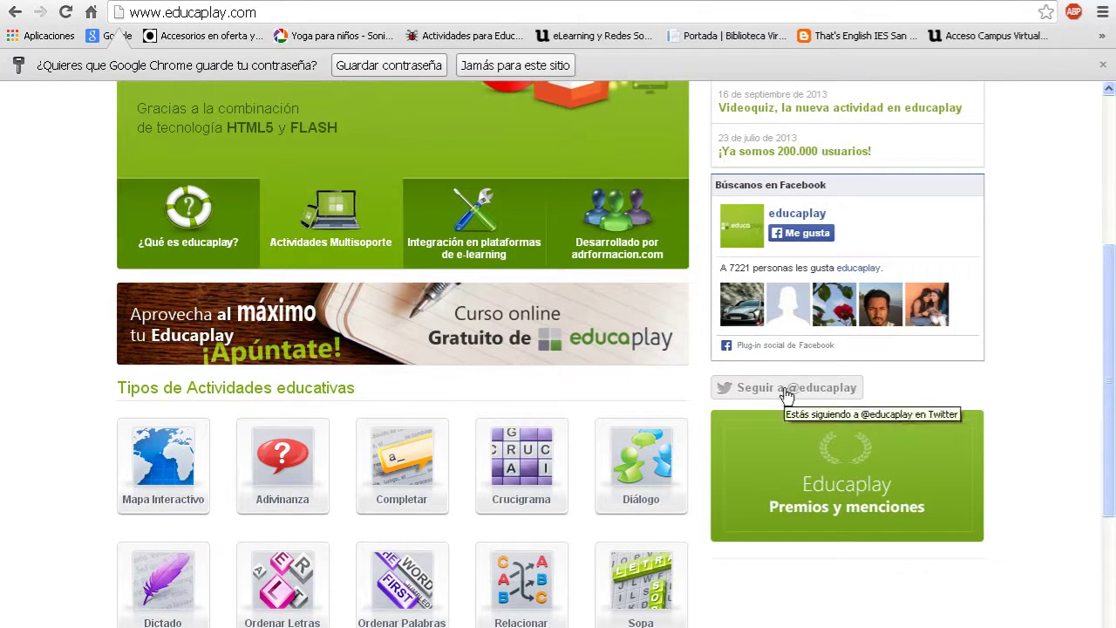
drag(1110, 284, 1113, 152)
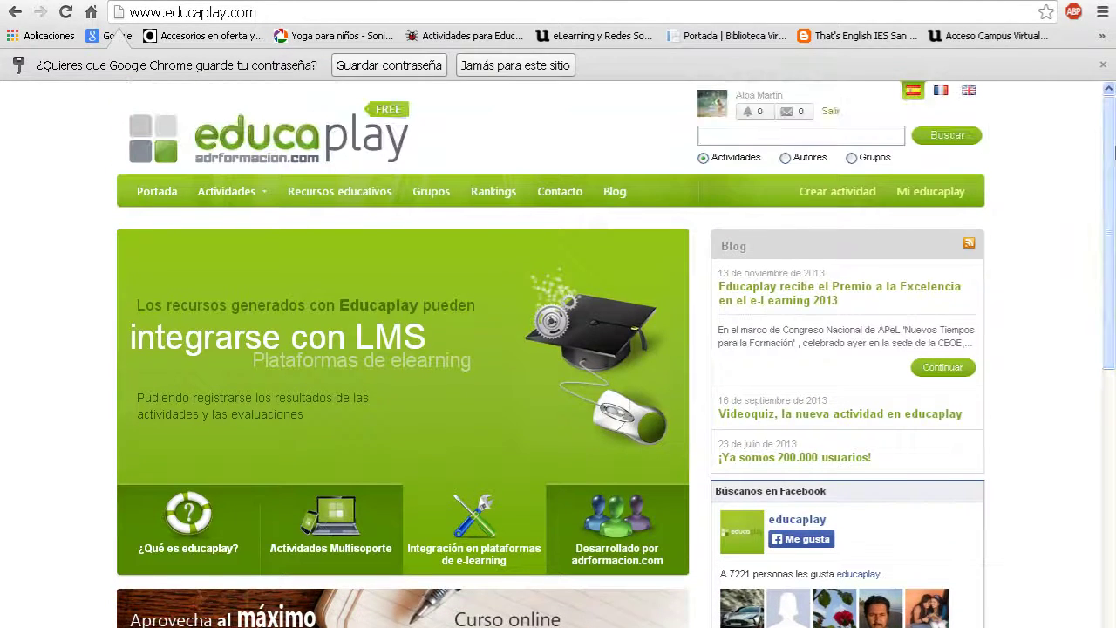
Step: Open the Recursos educativos listing and examine its activity language, type and sorting filter options
mouse_move(252, 198)
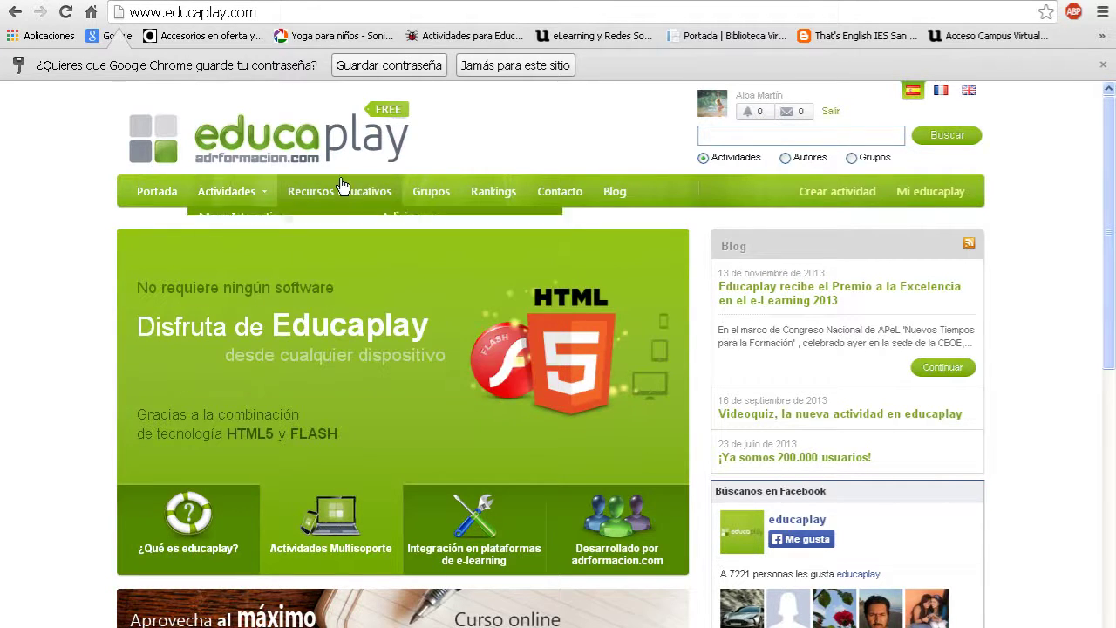
click(341, 189)
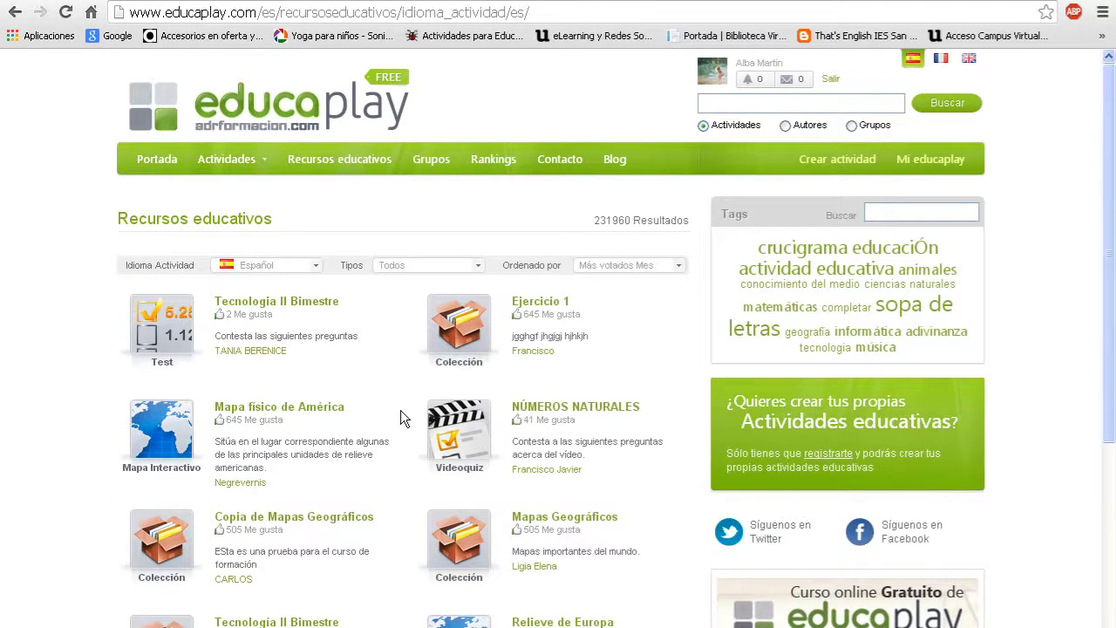
drag(1114, 168, 1114, 207)
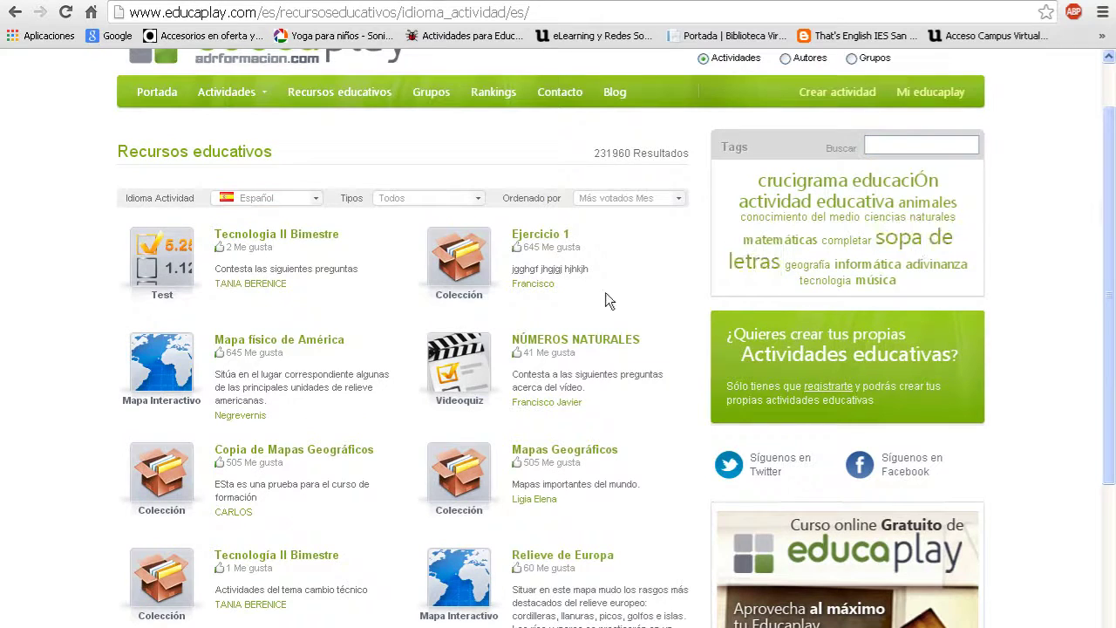
drag(1112, 240, 1112, 196)
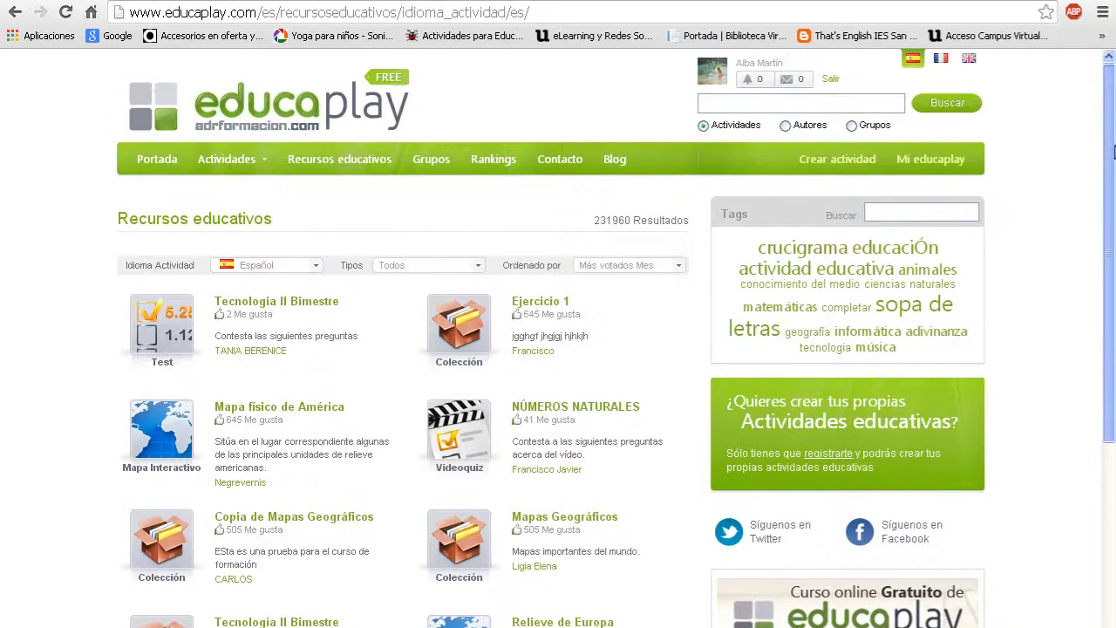
click(250, 266)
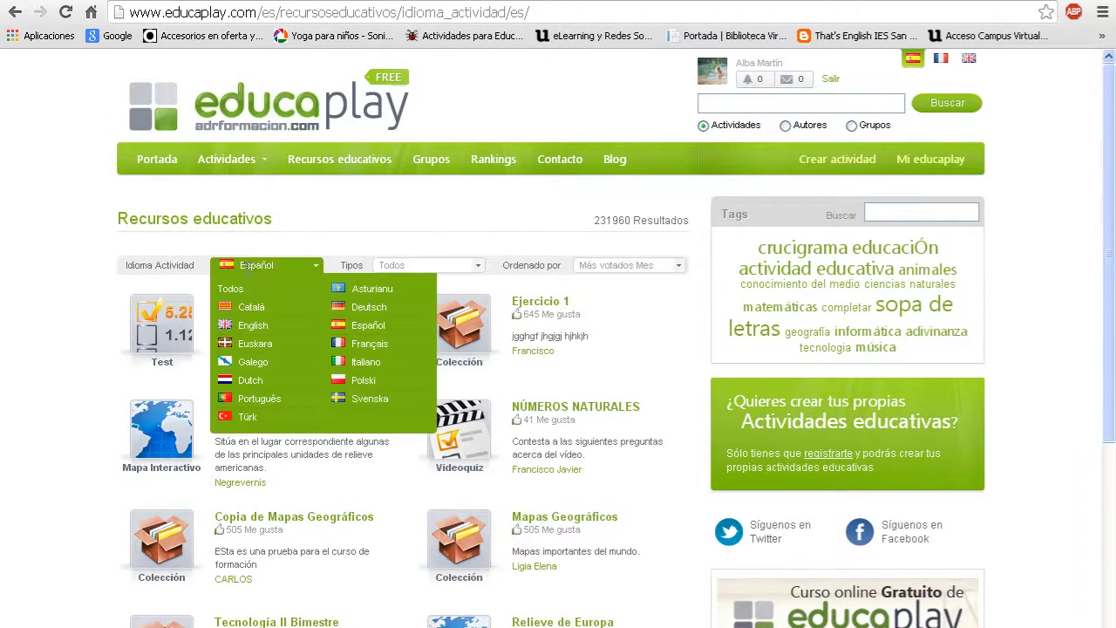
click(410, 267)
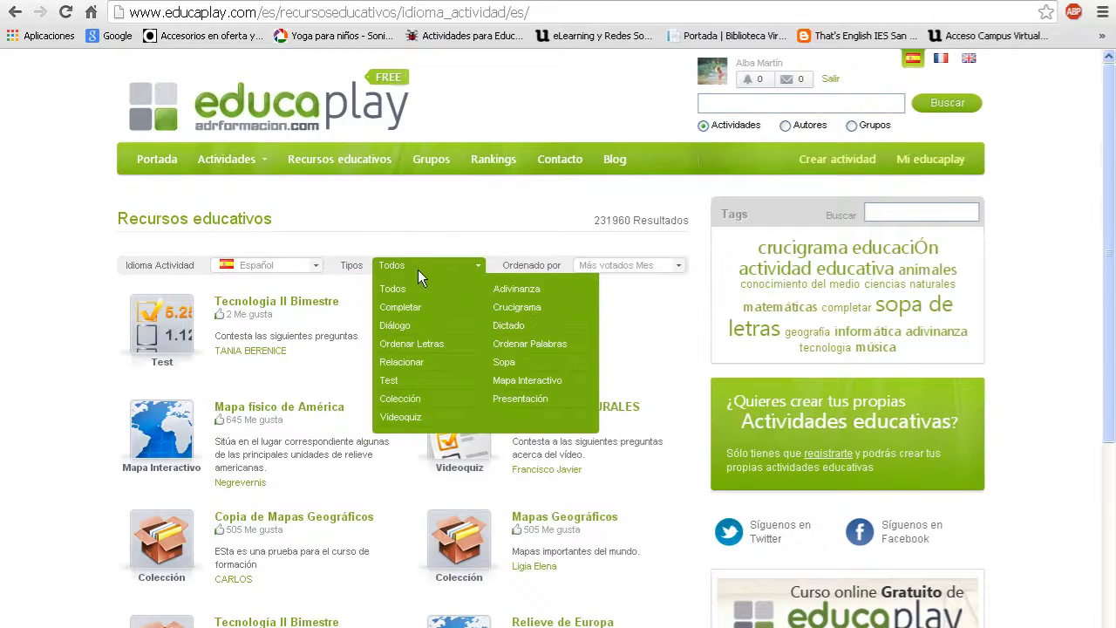
click(592, 264)
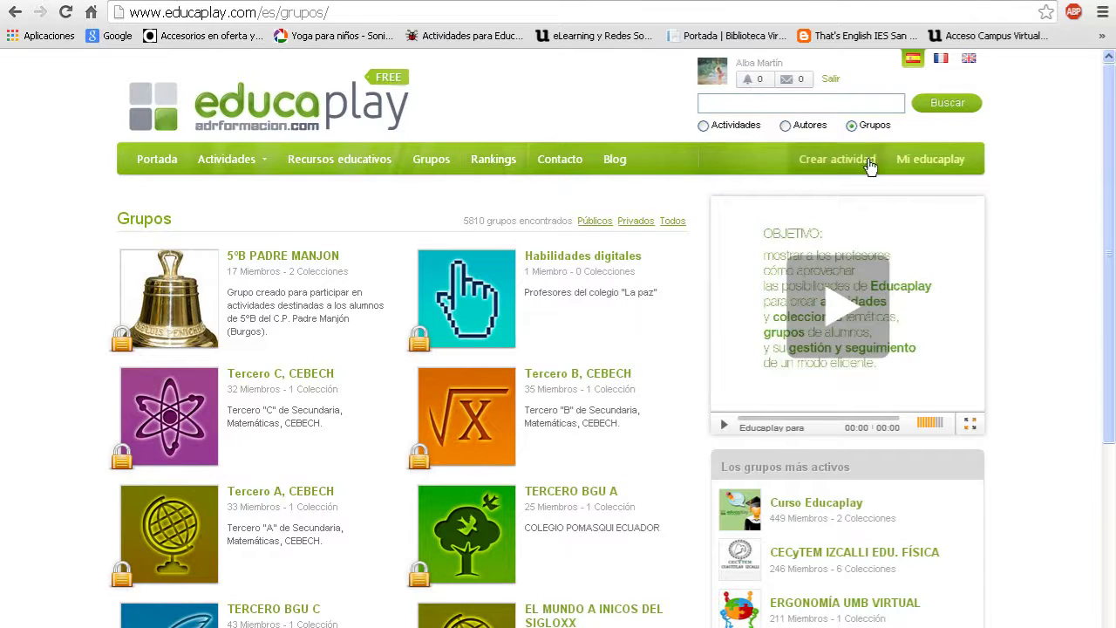
Step: Open the Rankings page, switch the list to Autores and examine the rankings
click(503, 172)
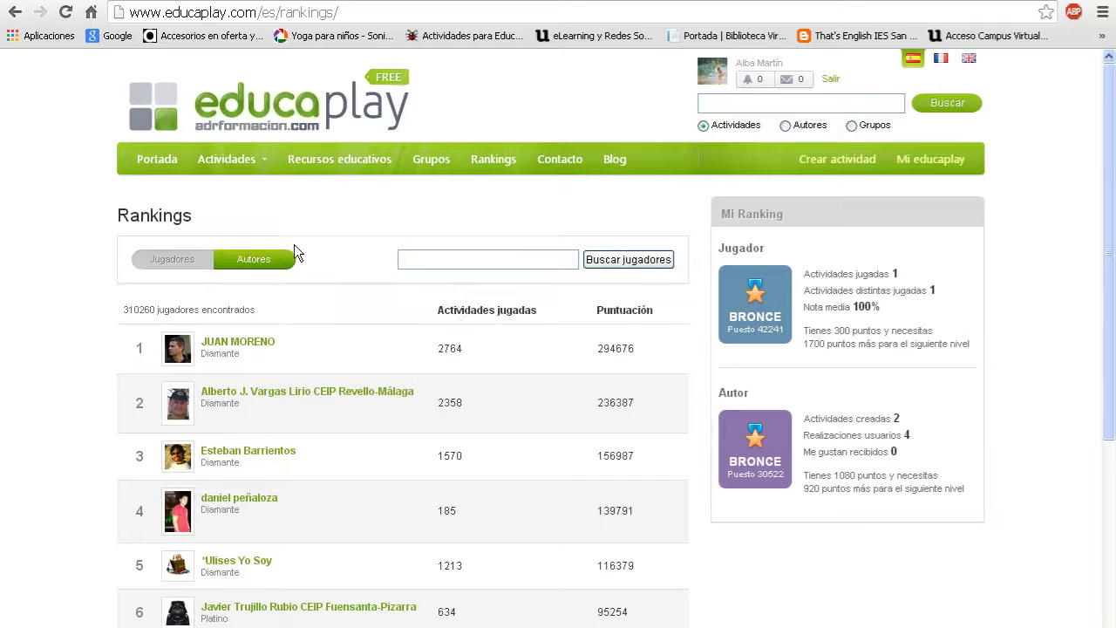
click(261, 261)
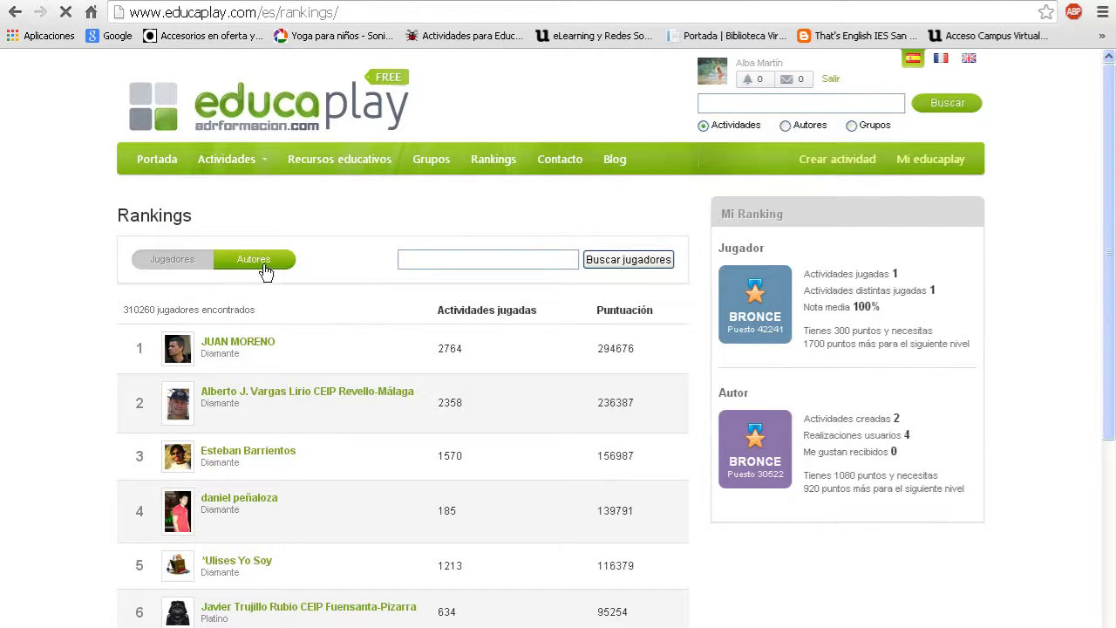
click(266, 261)
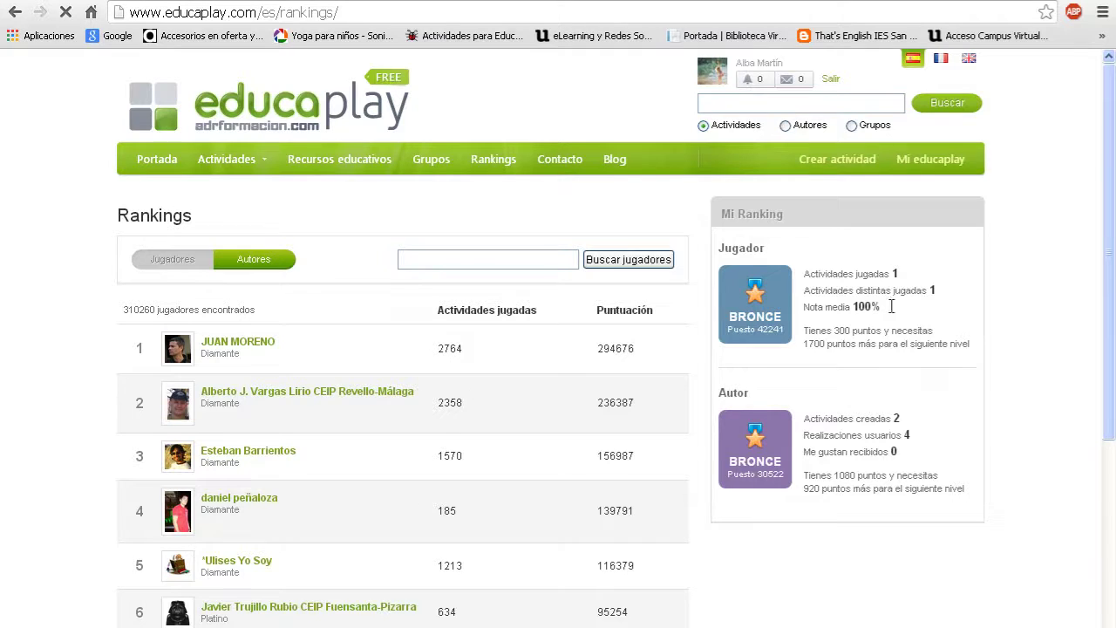
scroll(1111, 366, down, 4)
scroll(1112, 367, up, 4)
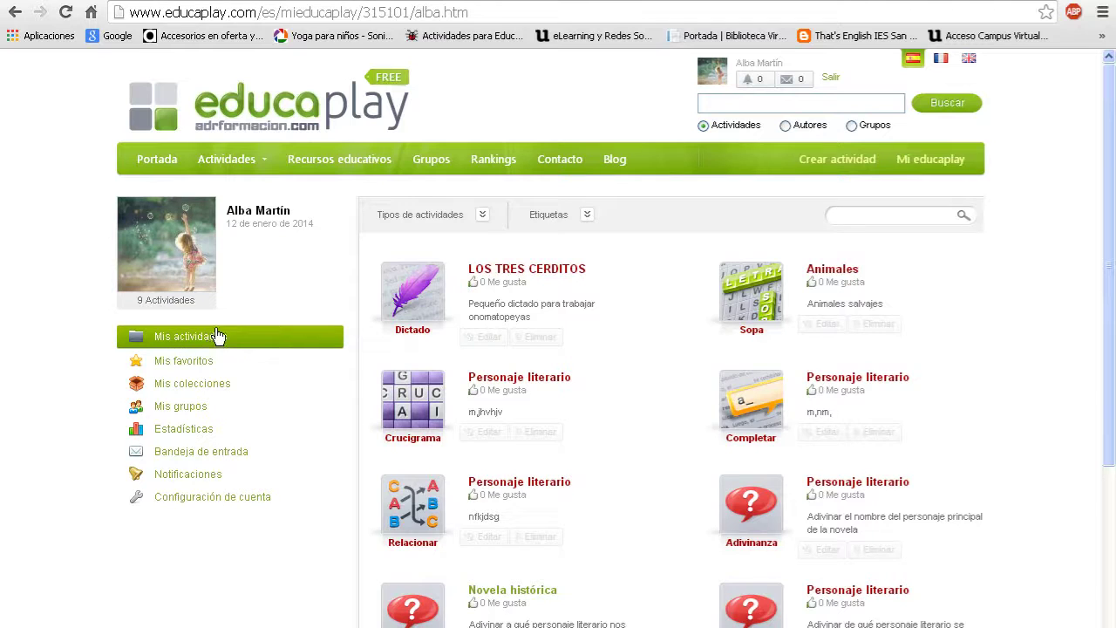
Step: Examine the account's own activities under Mis actividades in Mi educaplay
scroll(1107, 262, down, 3)
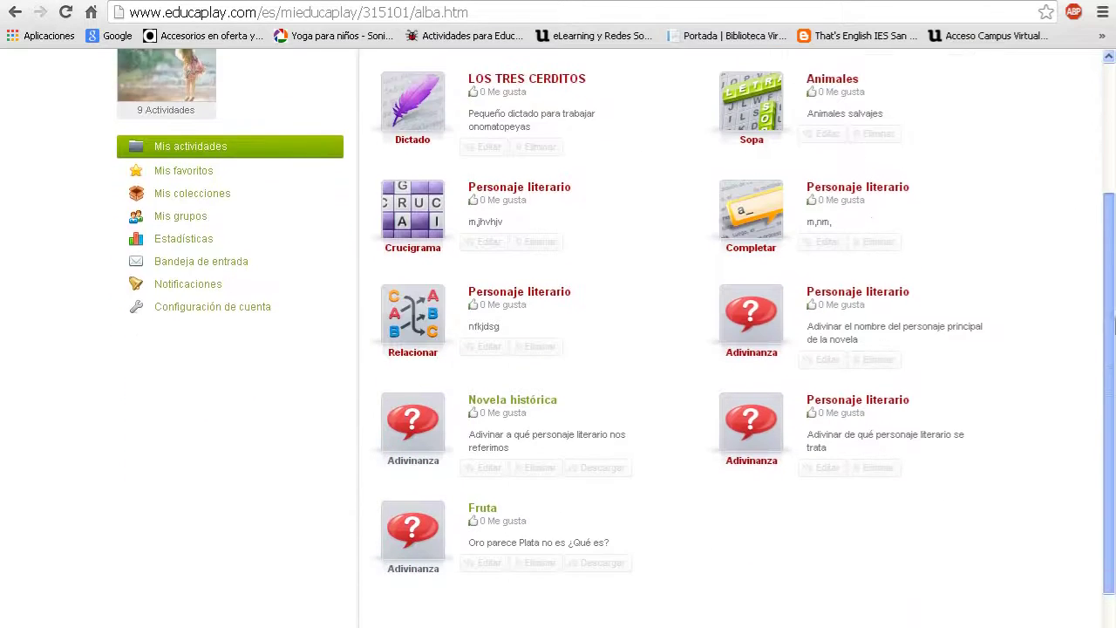
scroll(1082, 183, up, 3)
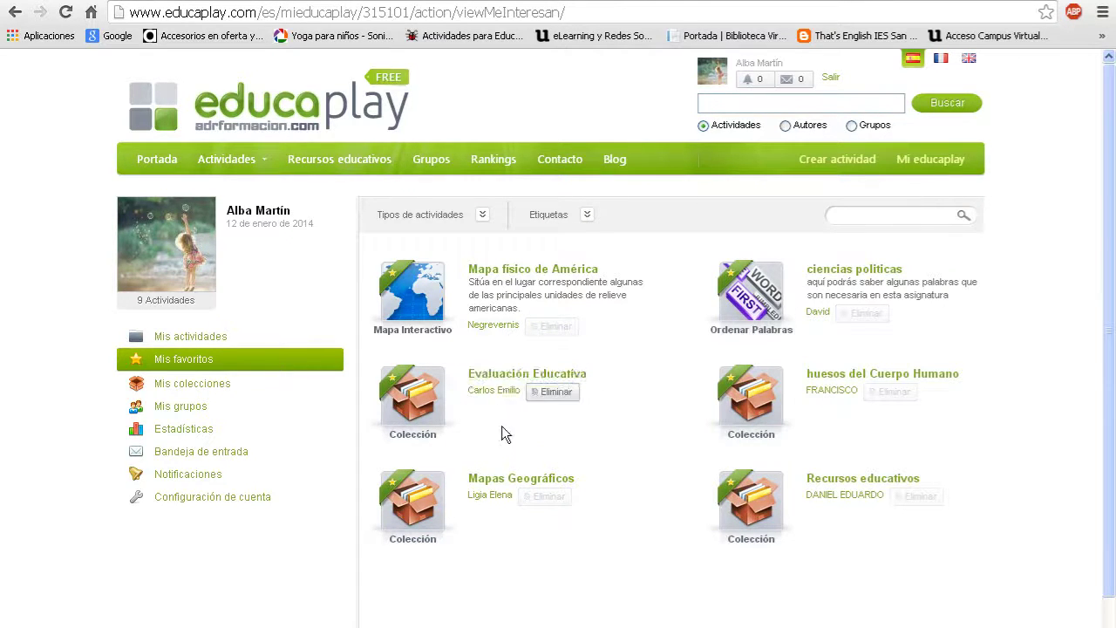
Step: Open the collection "VOLCANES: TIPOS DE ERUPCIONES" from page 6 of the Recursos educativos listing
click(345, 176)
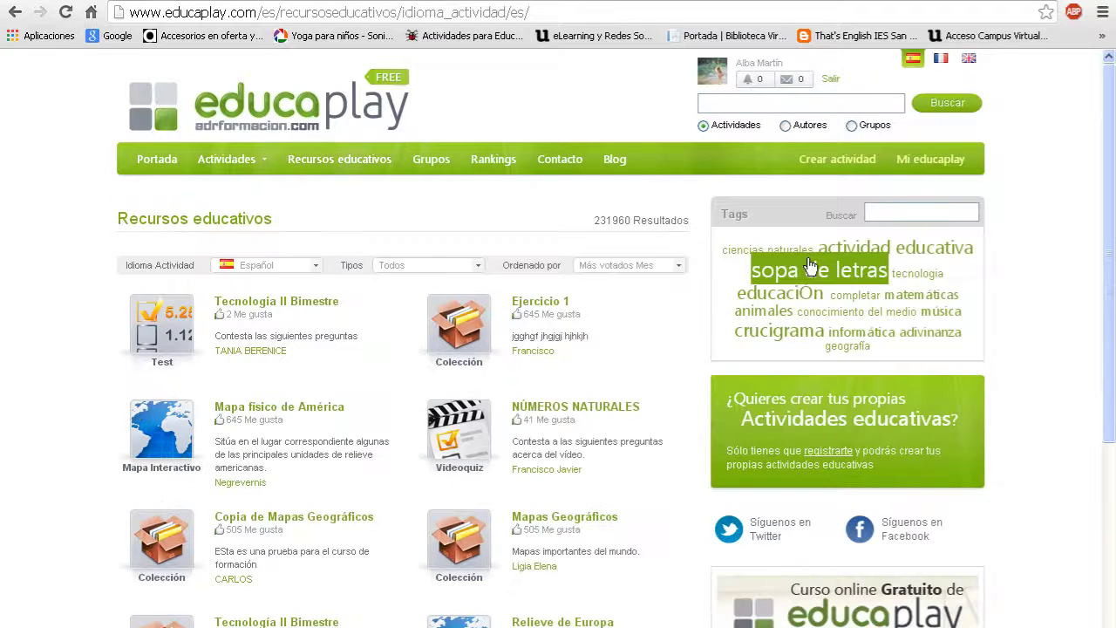
drag(1115, 202, 1114, 395)
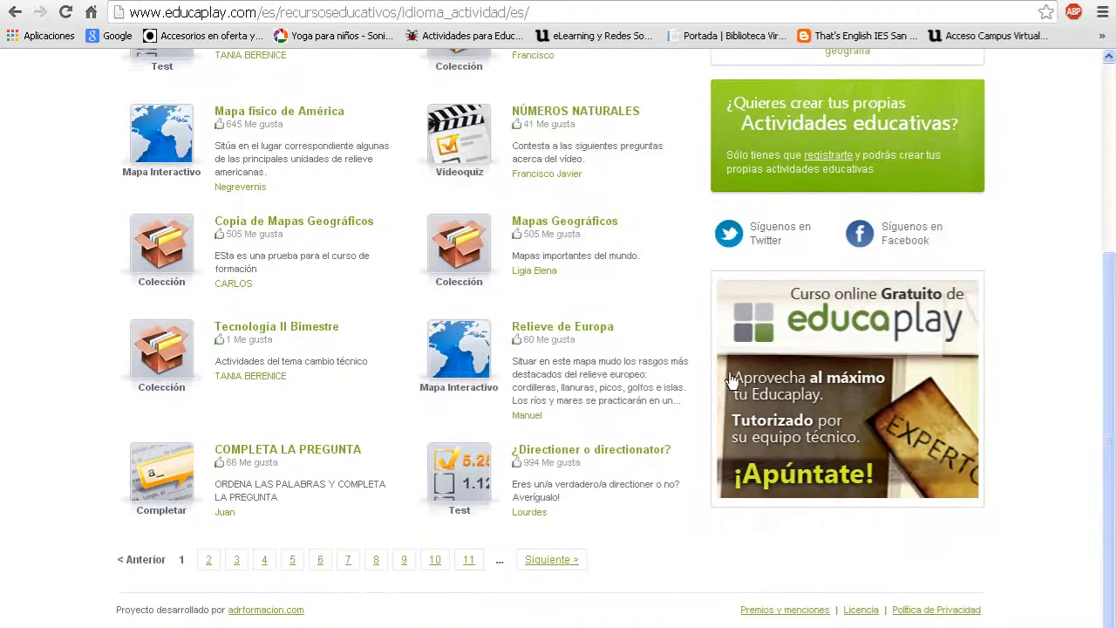
click(324, 563)
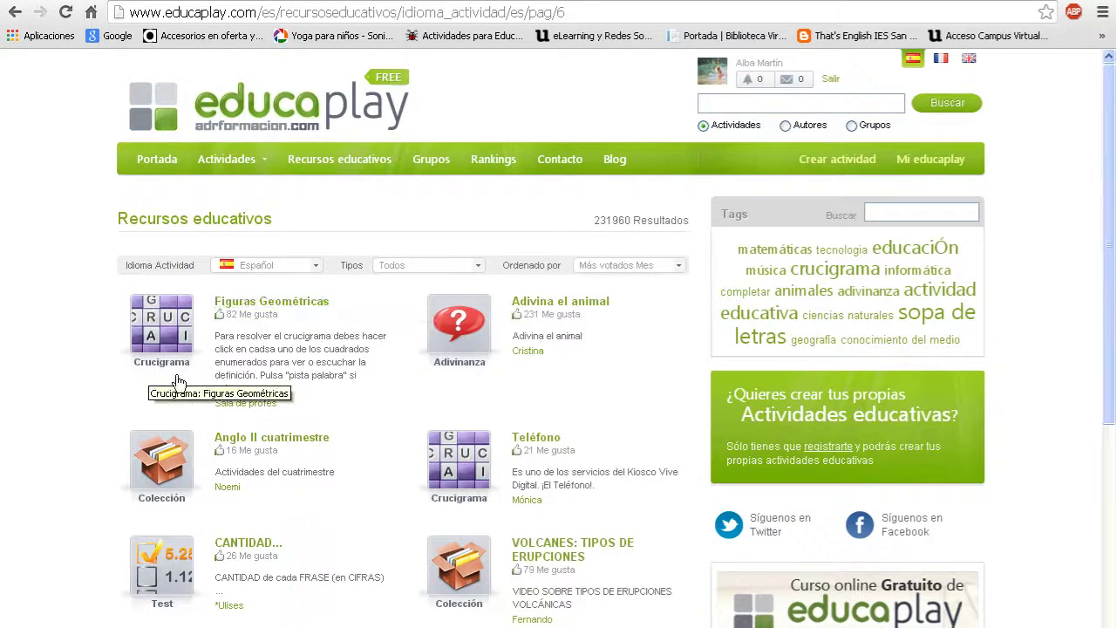
drag(1113, 204, 1114, 356)
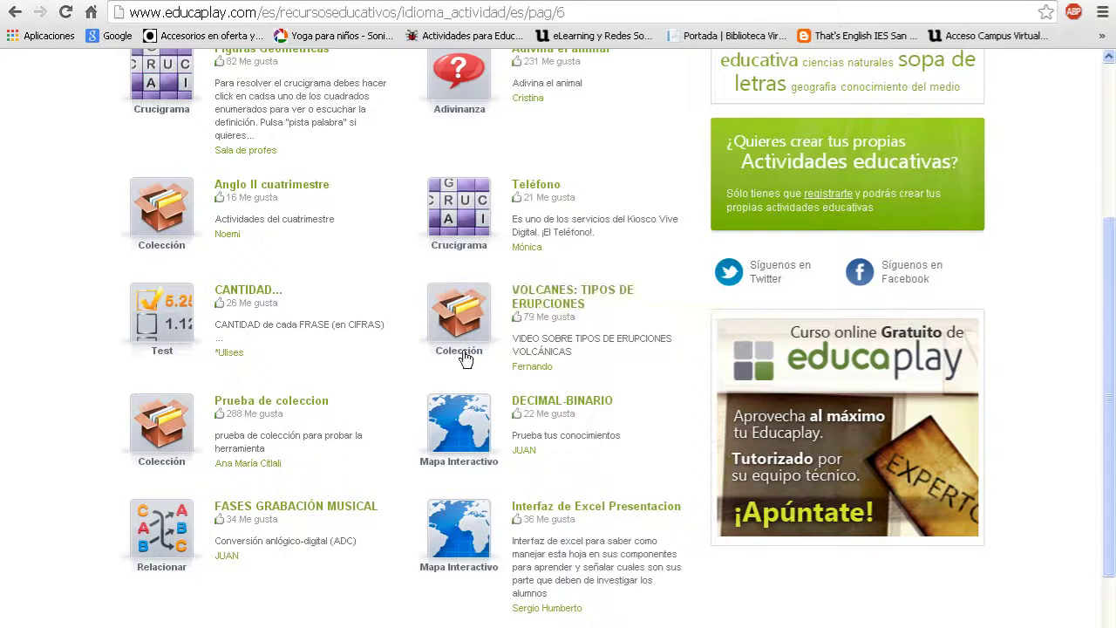
click(536, 305)
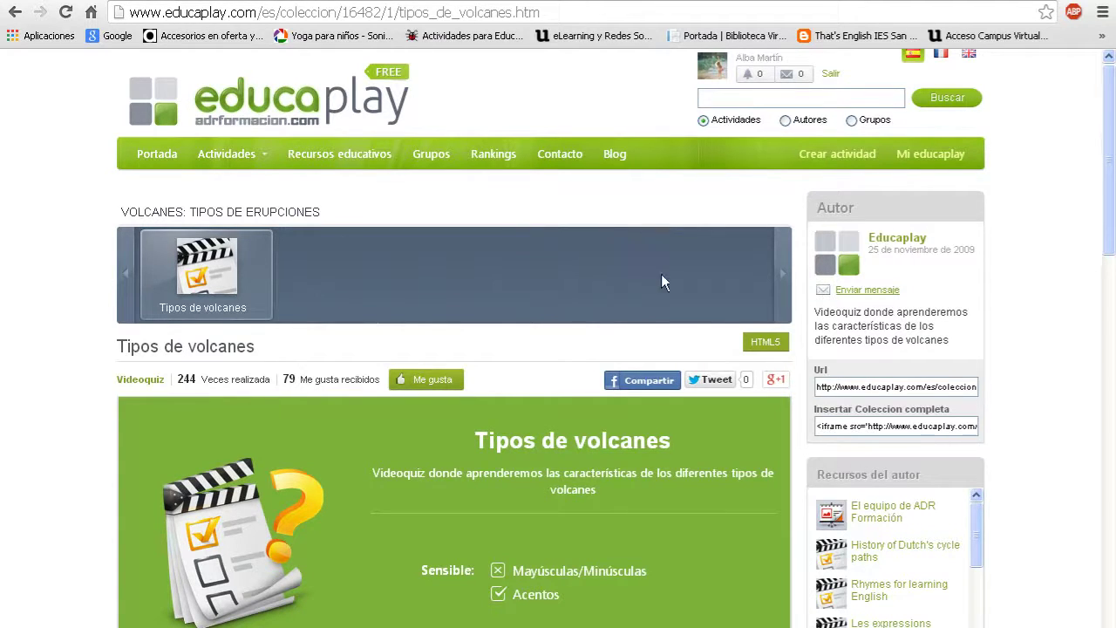
Step: Add the volcano types collection to the account's favourites with the Colección a favoritos option
scroll(889, 208, down, 3)
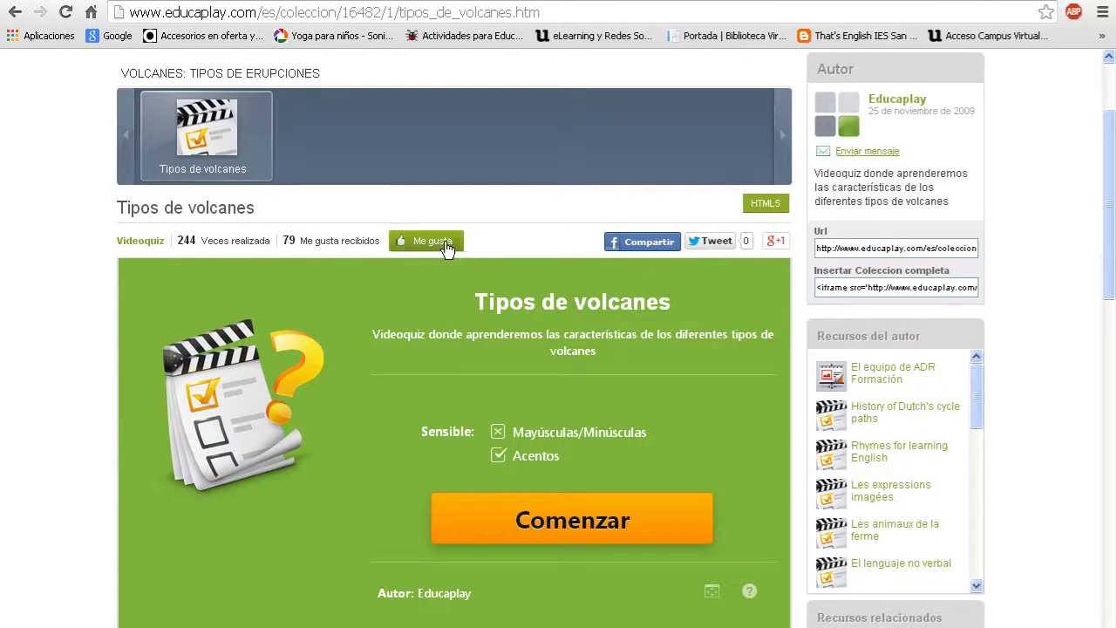
drag(1111, 180, 1005, 254)
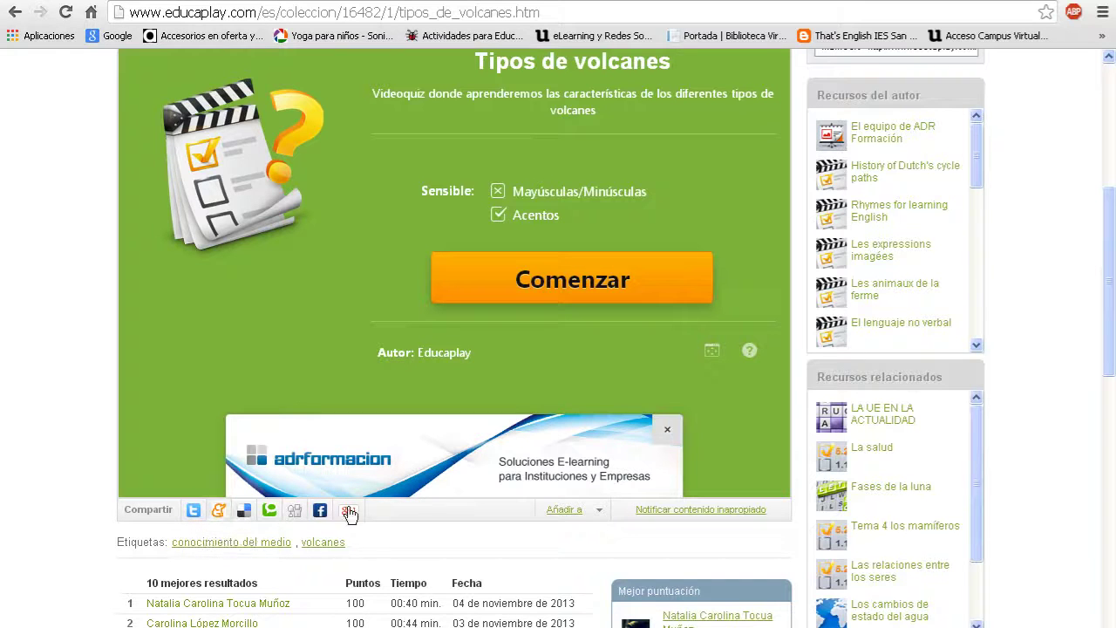
click(567, 512)
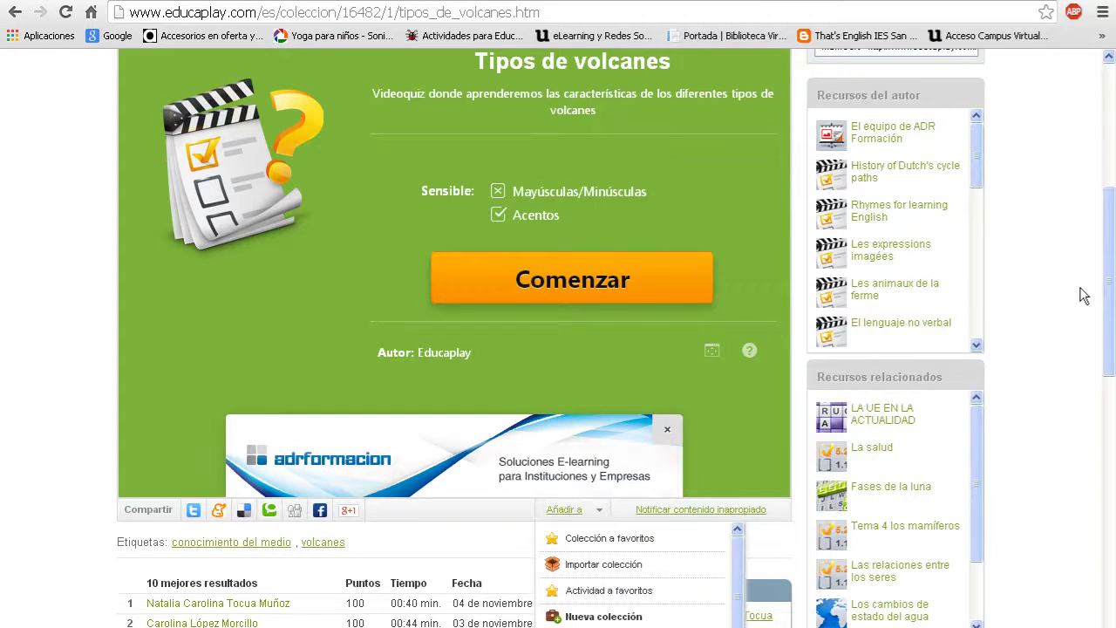
drag(1109, 288, 1112, 323)
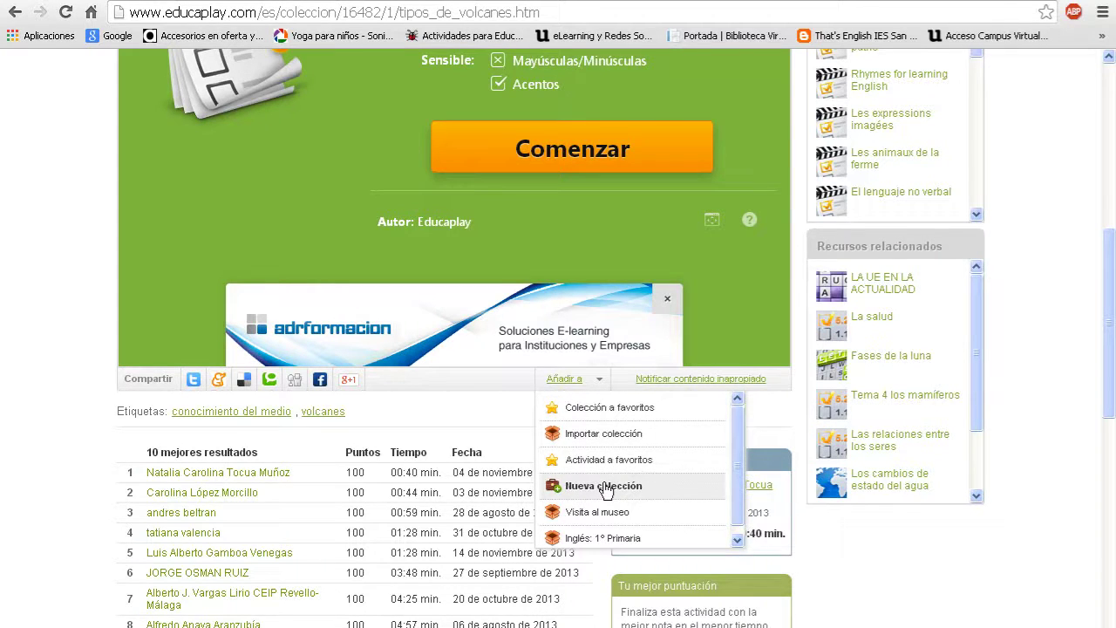
click(590, 411)
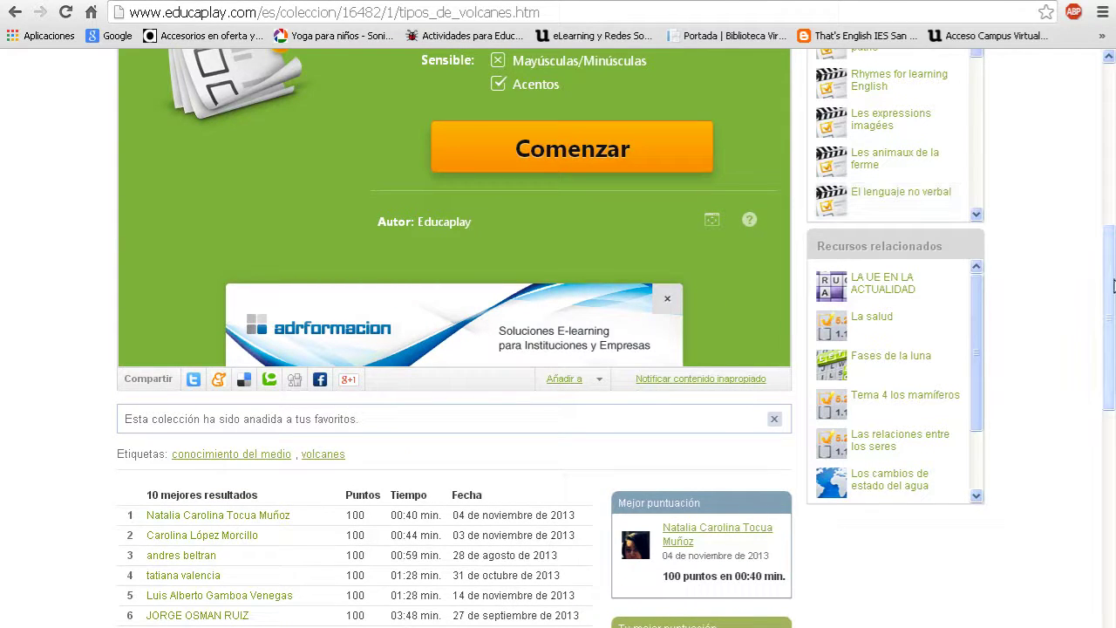
Step: Review the collection's best results and comments, and browse the list of other resources by its author
drag(1114, 288, 1110, 378)
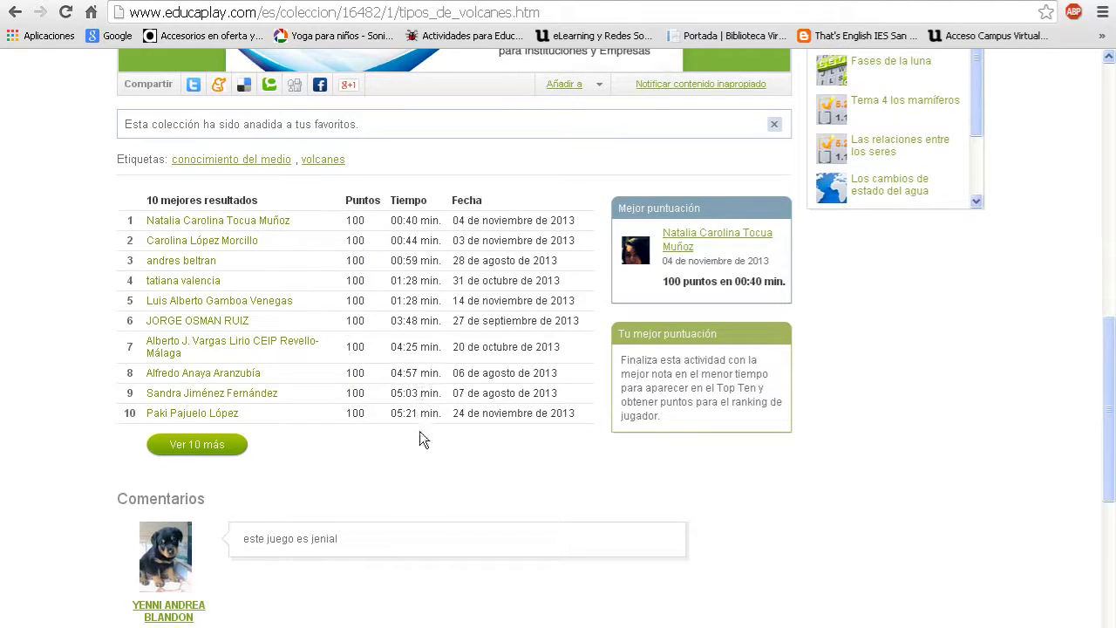
drag(1111, 363, 1113, 438)
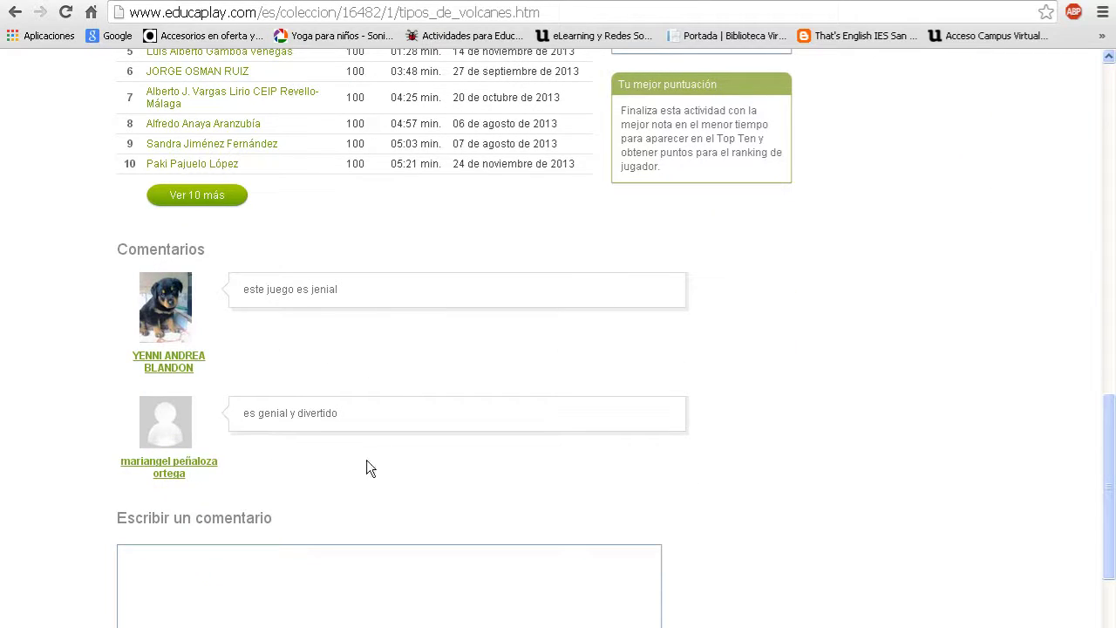
drag(1111, 486, 1111, 154)
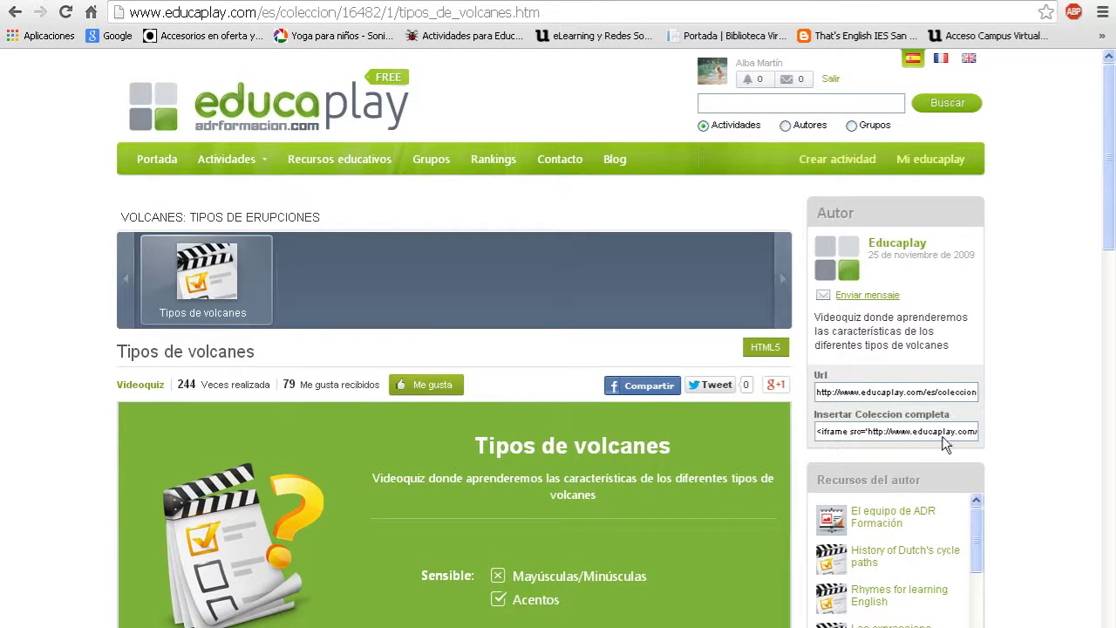
drag(1112, 218, 1112, 279)
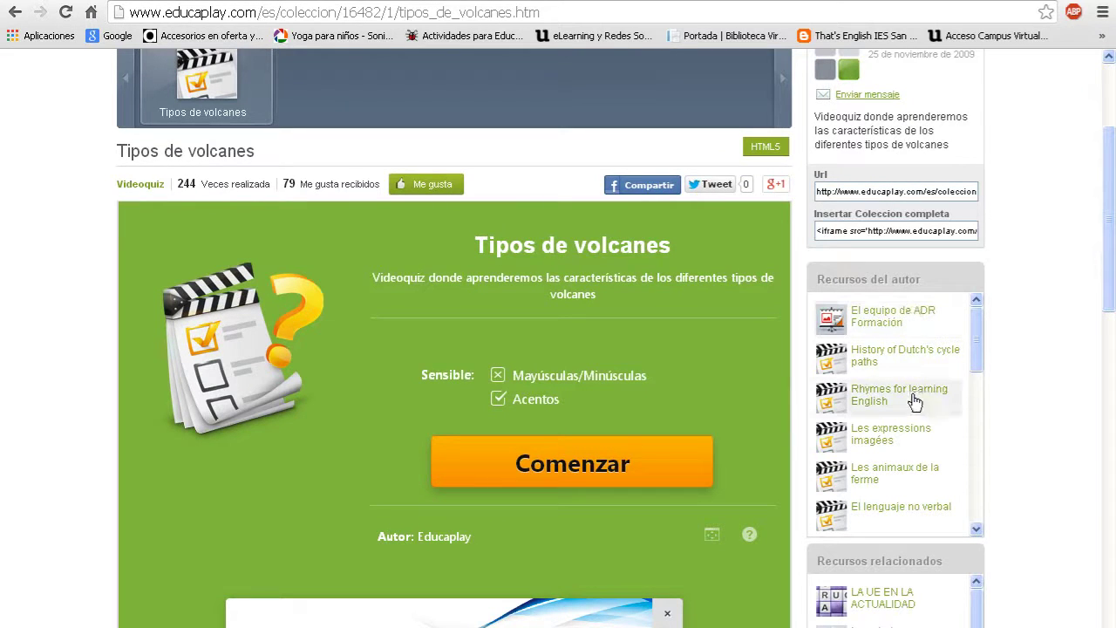
drag(978, 343, 978, 452)
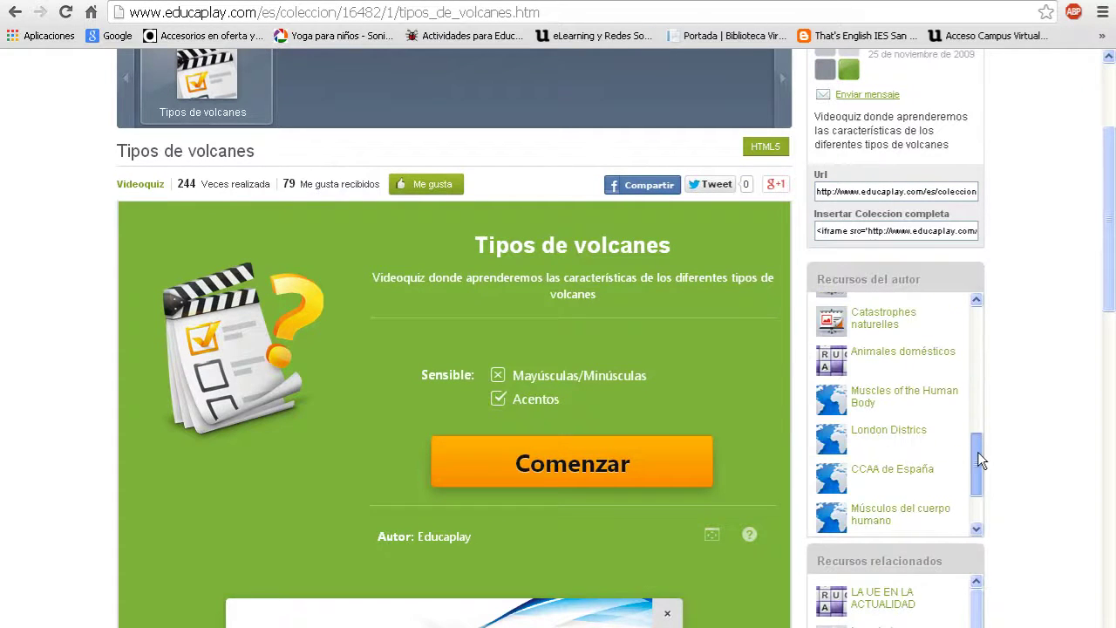
Step: Review the lists of the author's resources and related resources on the Tipos de volcanes page
drag(1112, 305, 1111, 393)
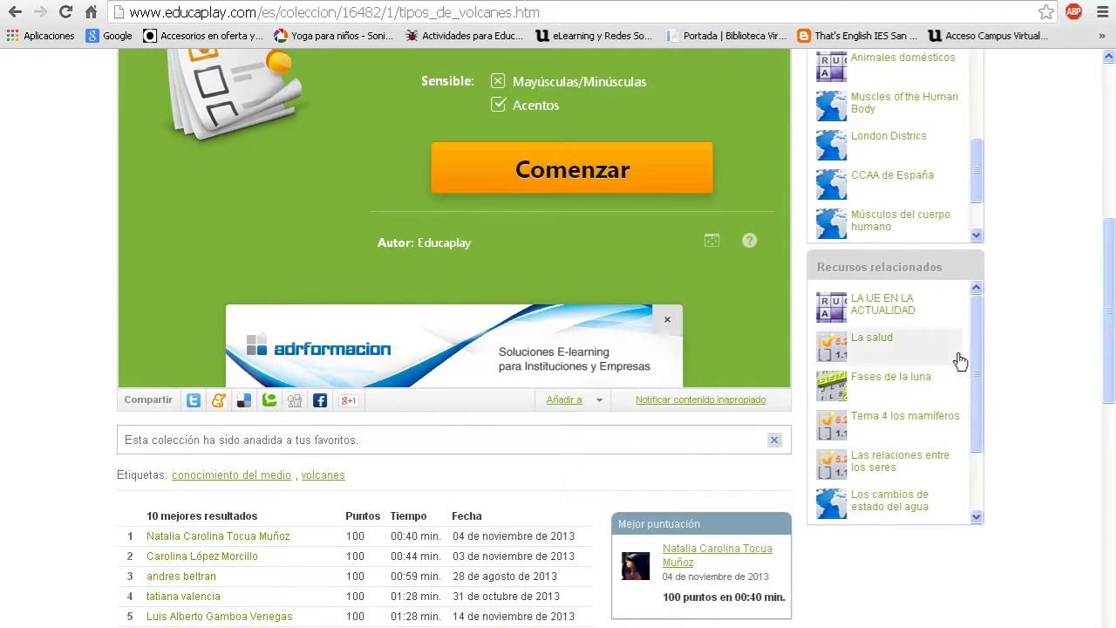
mouse_move(979, 338)
mouse_down()
mouse_move(977, 429)
mouse_move(977, 335)
mouse_up()
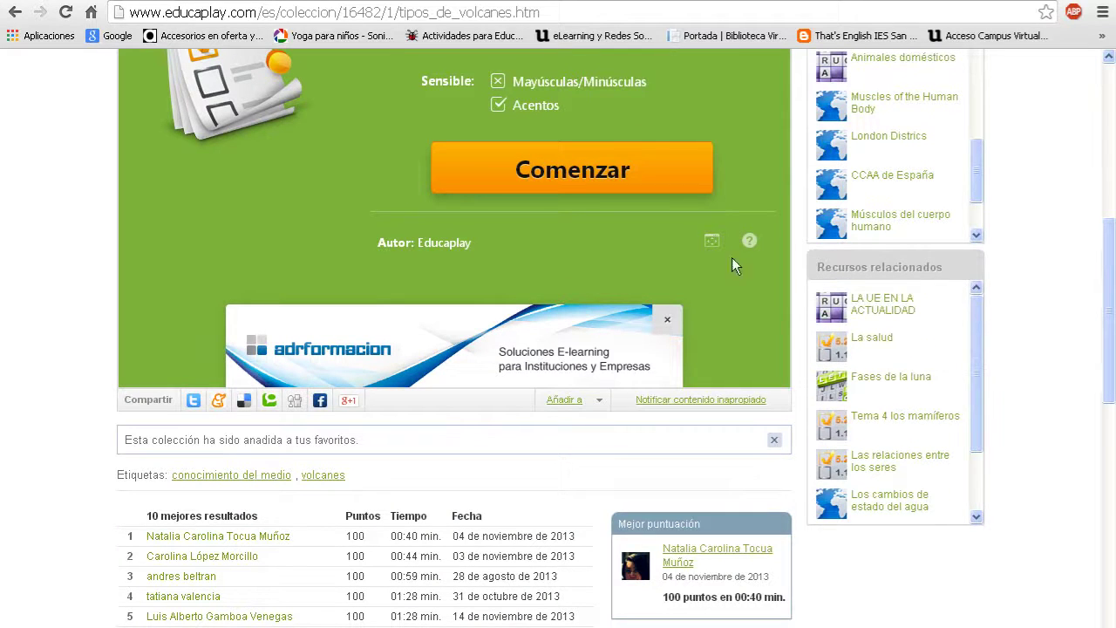
drag(1113, 323, 1113, 196)
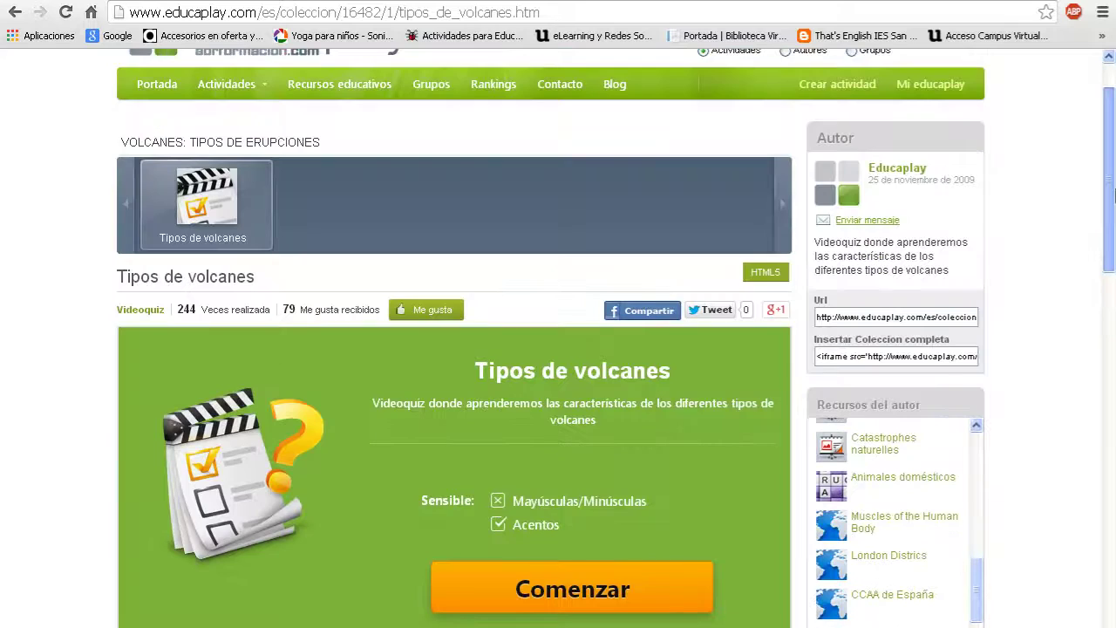
scroll(1114, 195, down, 3)
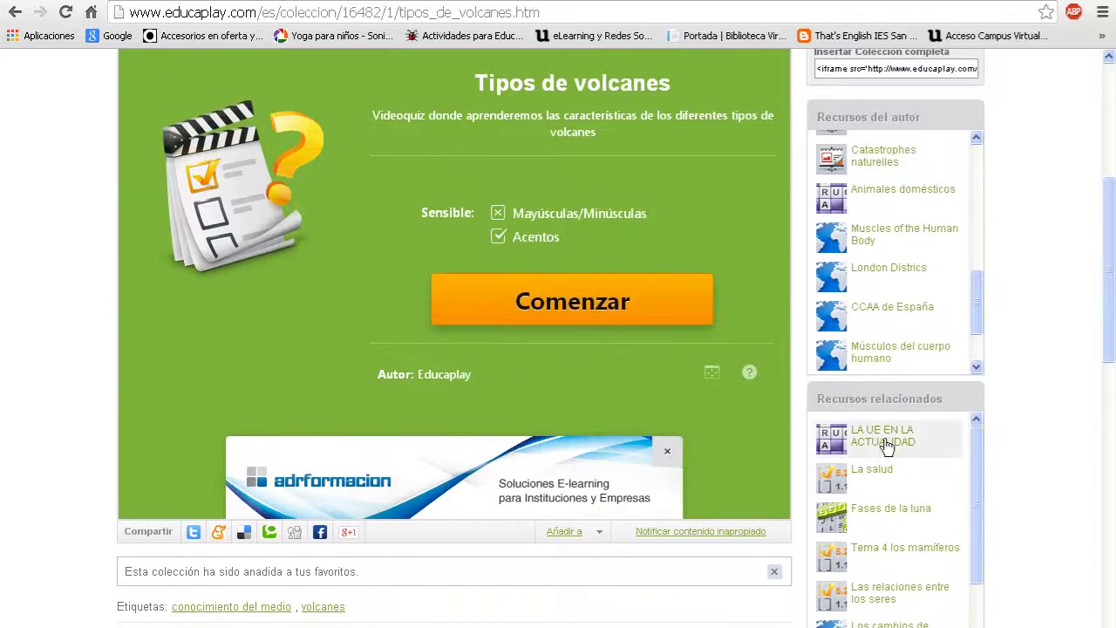
drag(976, 446, 974, 523)
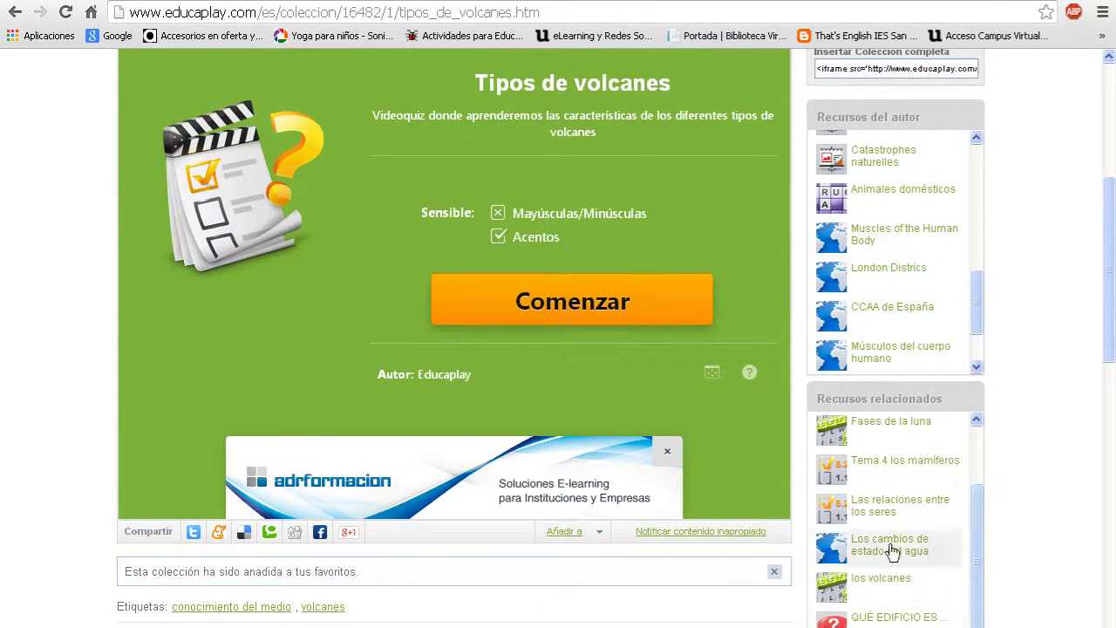
drag(1106, 362, 1106, 252)
Step: Review the saved resources under Mis favoritos in Mi educaplay
click(949, 172)
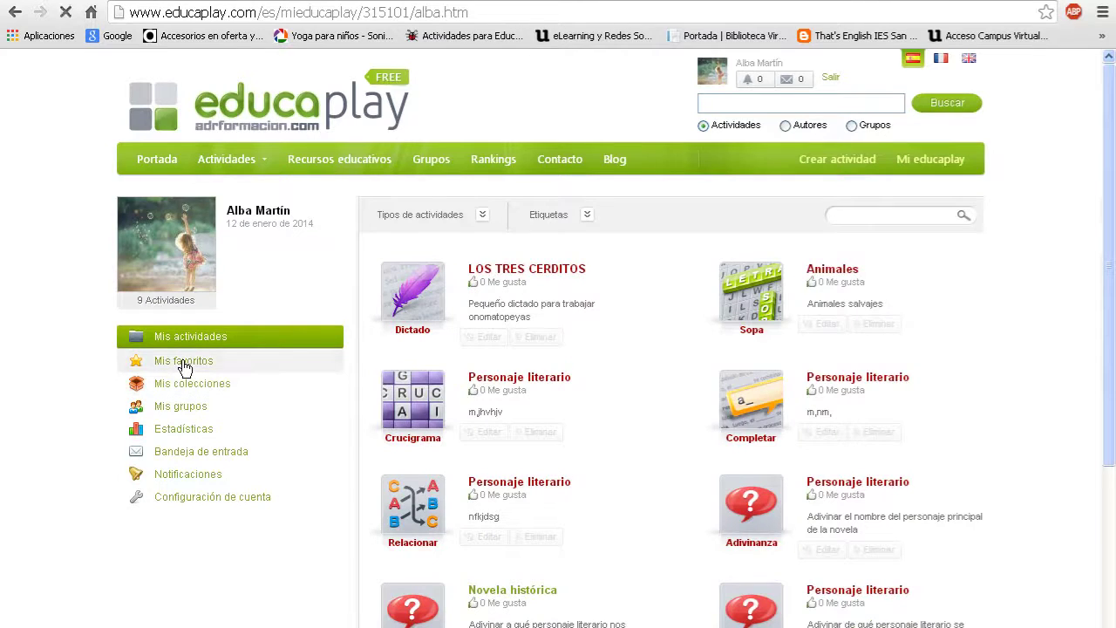
click(184, 364)
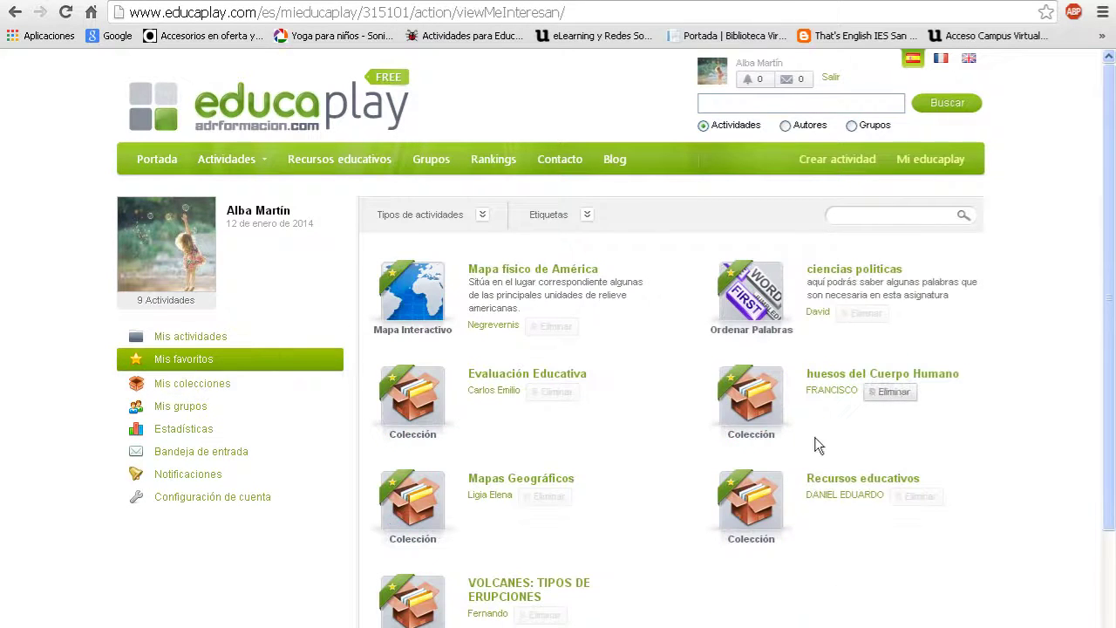
drag(1107, 305, 1112, 397)
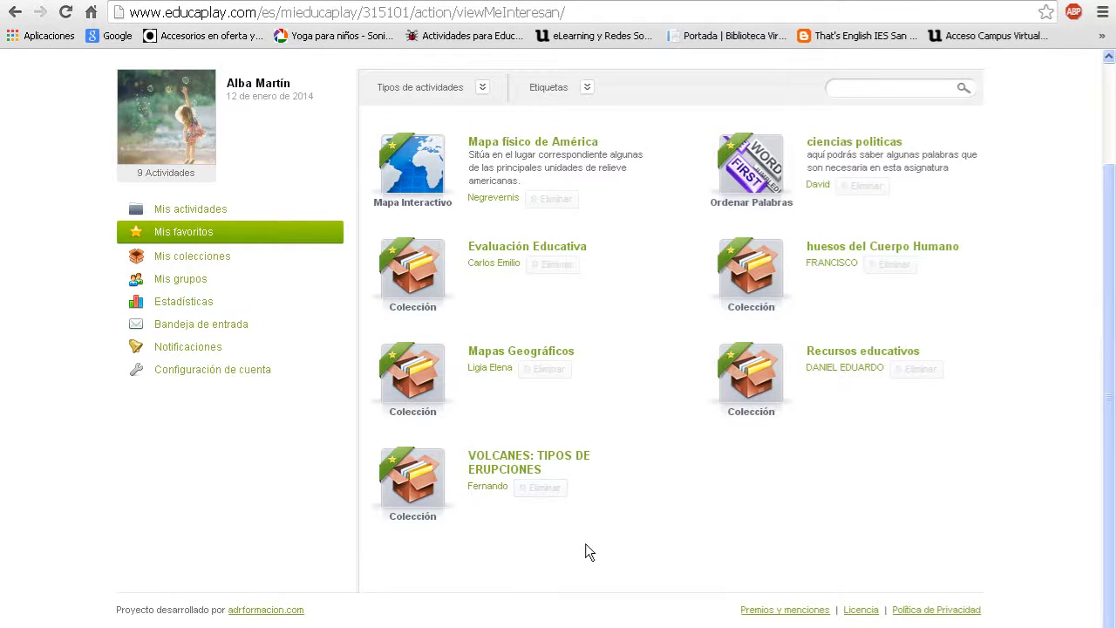
Step: Start a new collection under Mis colecciones named "Personajes literarios", with Español as its language
click(226, 266)
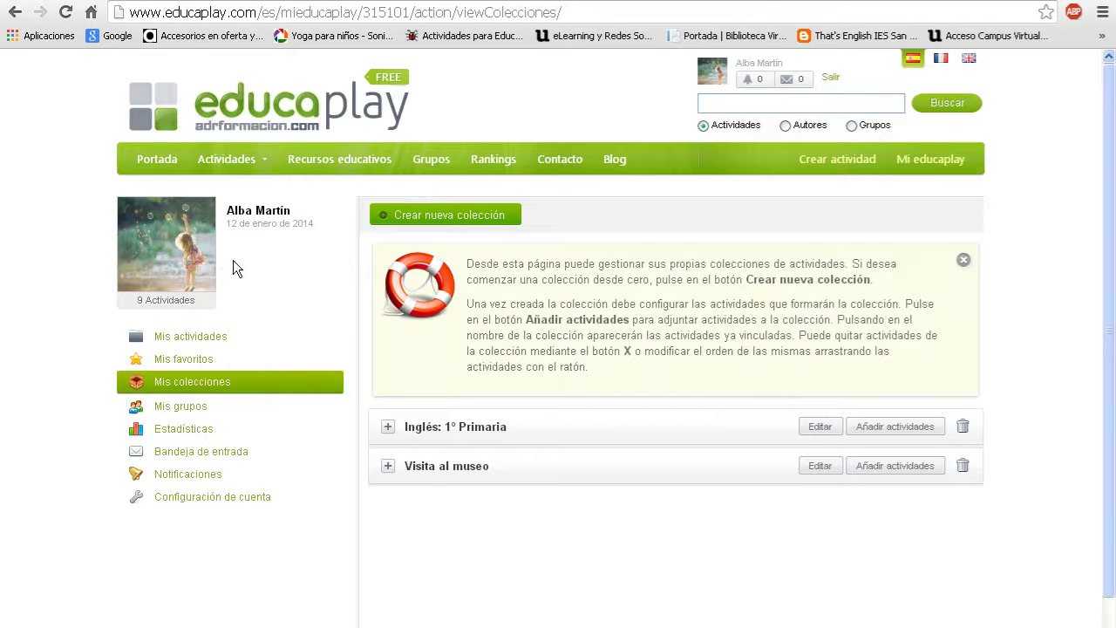
scroll(1112, 227, down, 1)
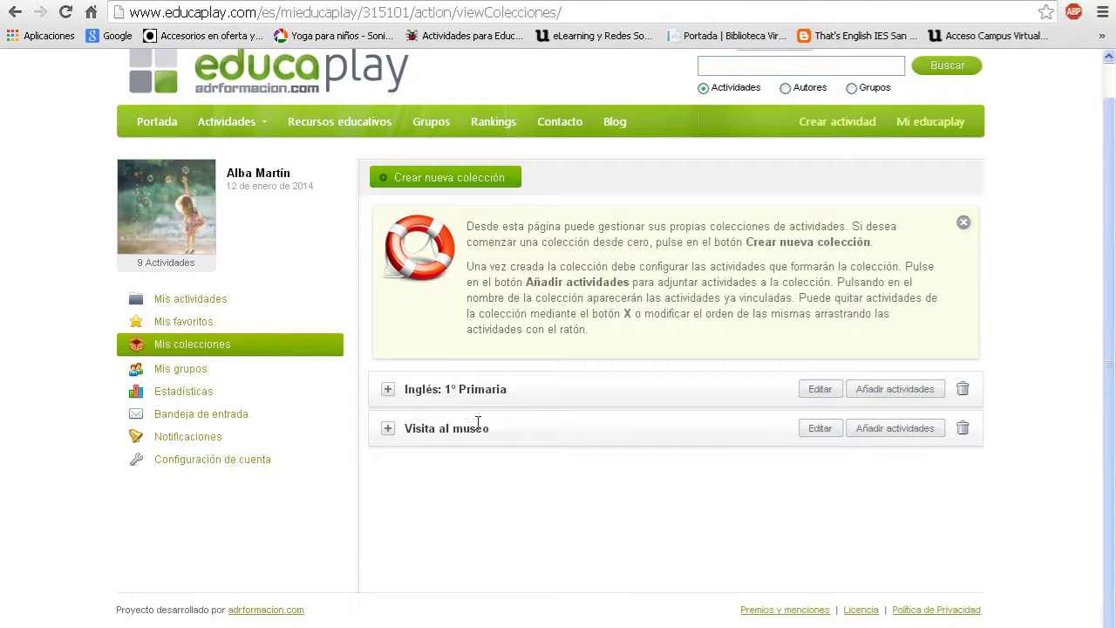
click(465, 188)
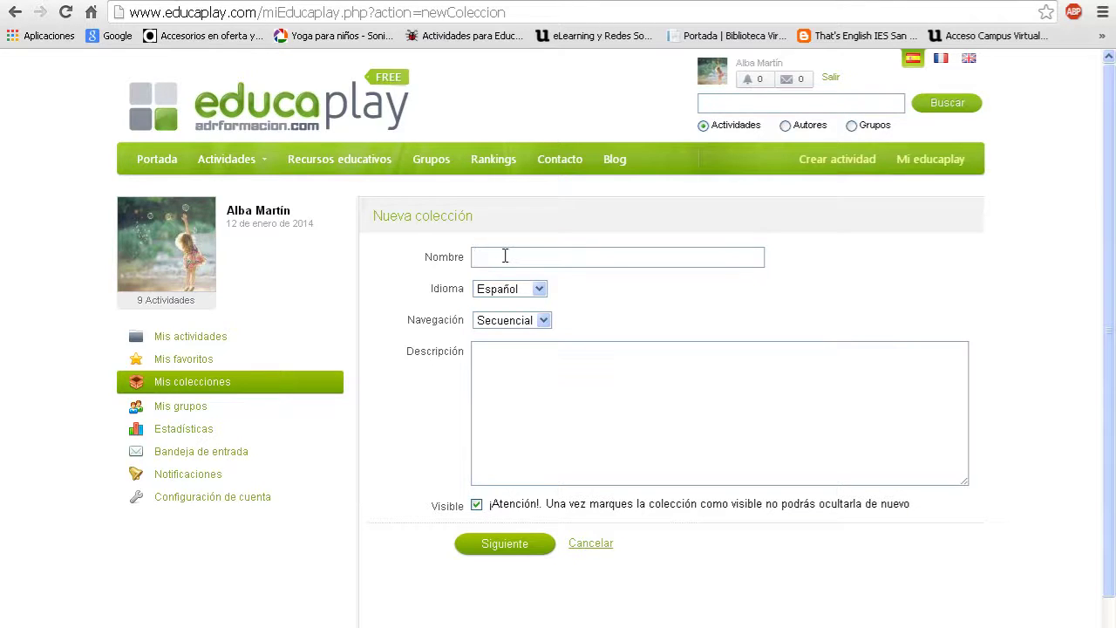
text(Per)
click(509, 278)
Step: Keep Secuencial navigation, enter the description "Actividades sobre personajes literarios", and submit the new collection
click(519, 323)
click(516, 319)
click(513, 354)
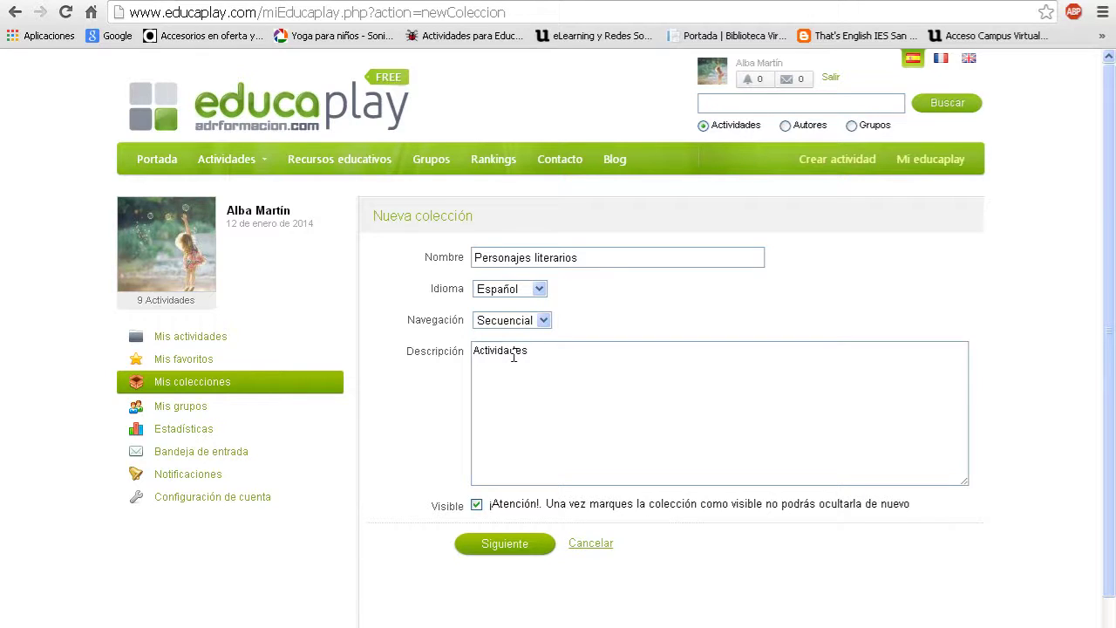
text(sobre personajes literarios)
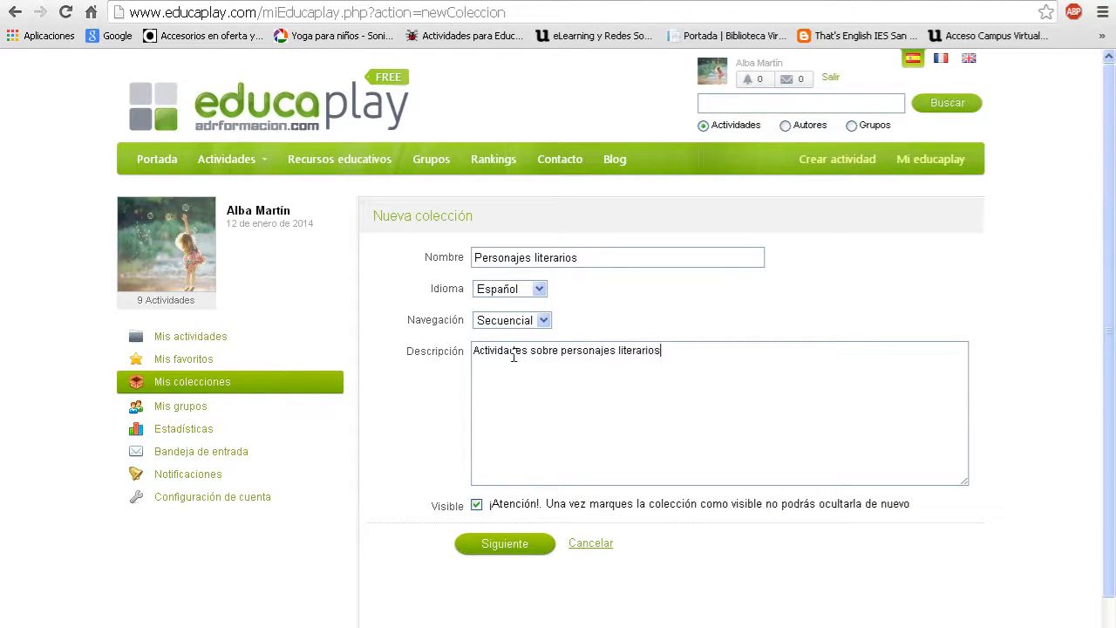
click(476, 506)
click(513, 545)
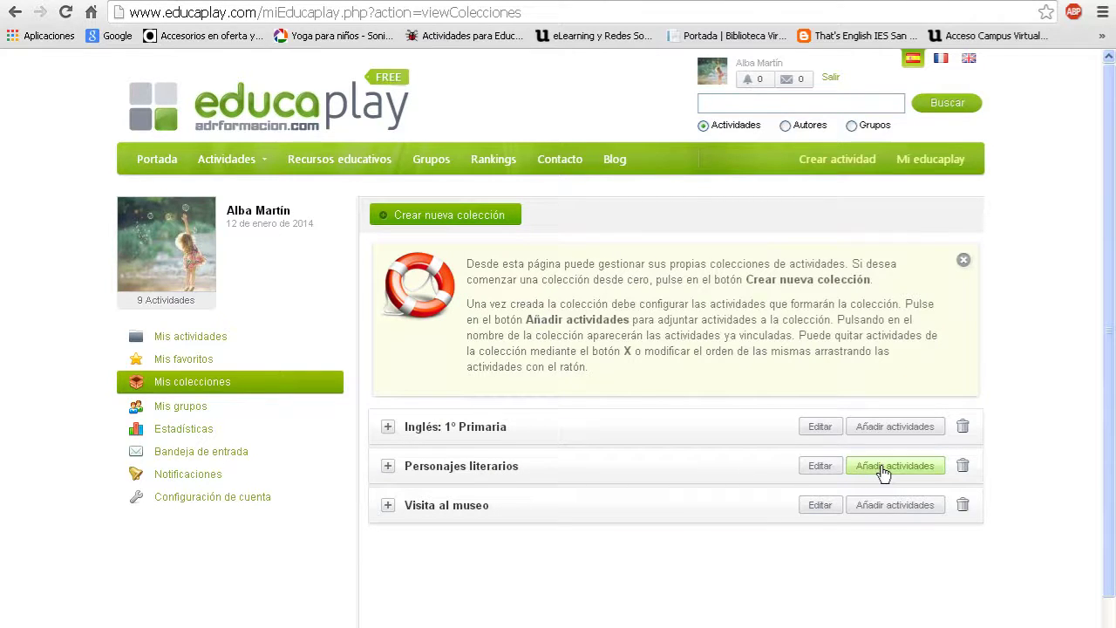
Step: Add the "Novela histórica" riddle to the Personajes literarios collection and accept the selection
click(389, 470)
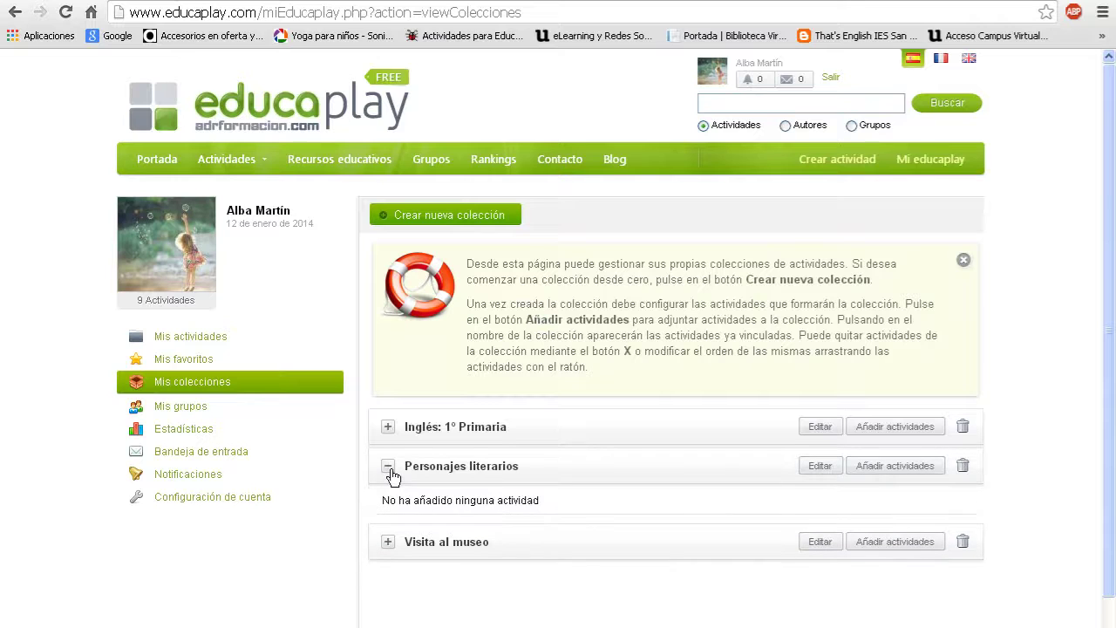
click(389, 468)
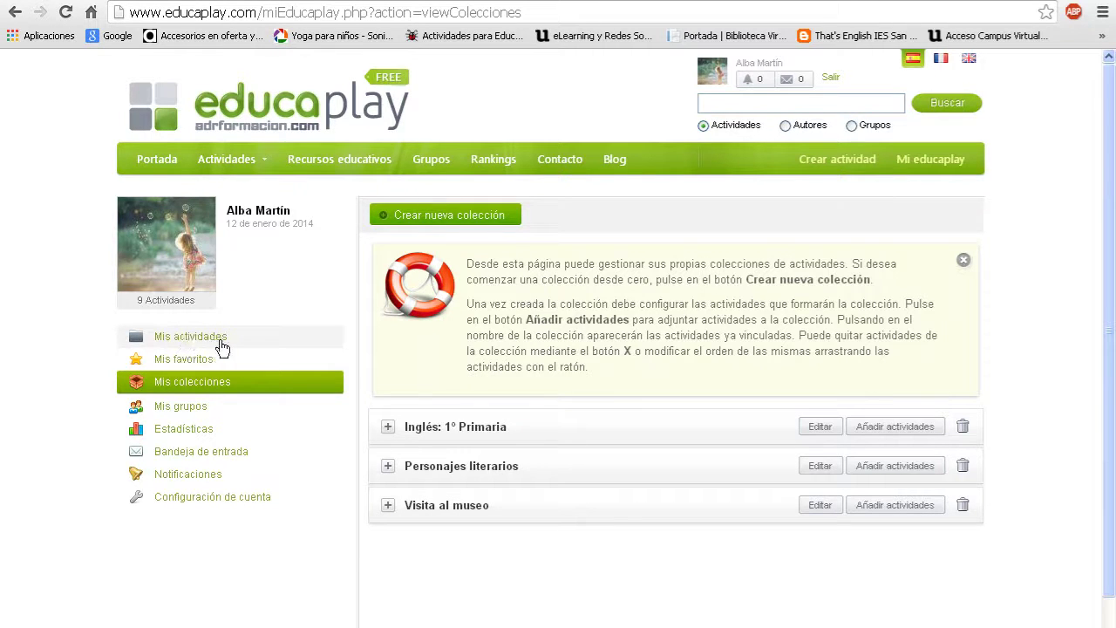
click(893, 465)
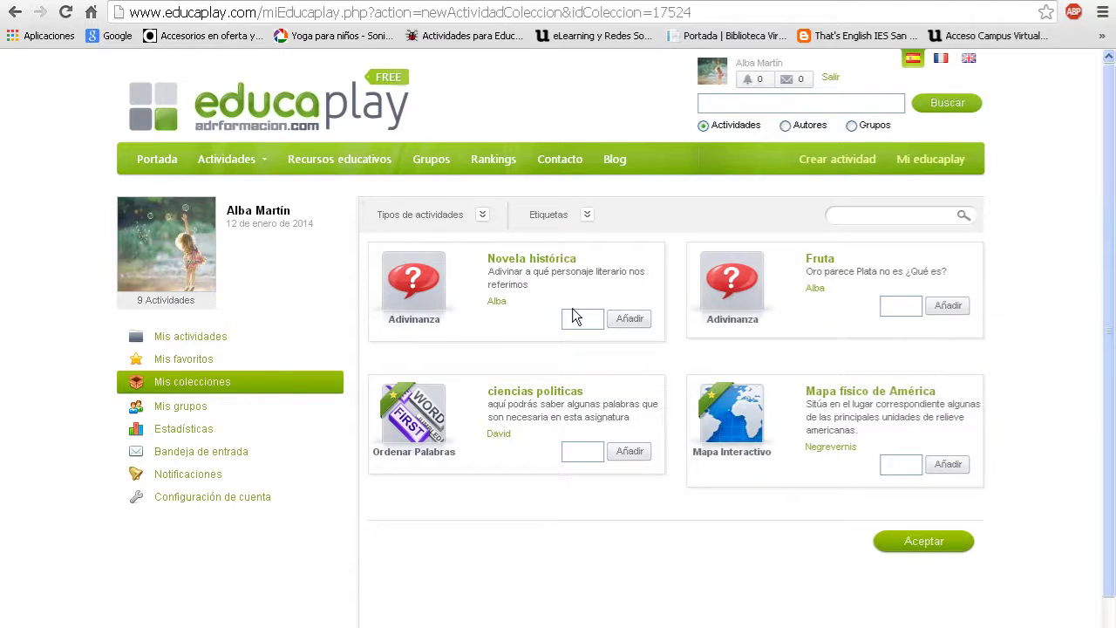
click(630, 320)
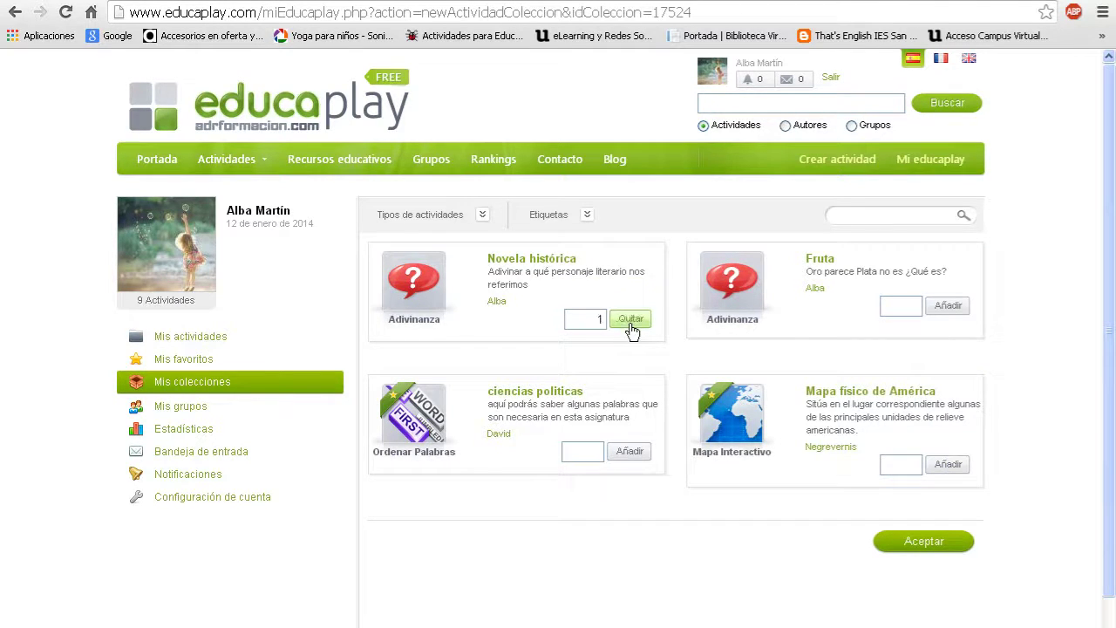
click(924, 542)
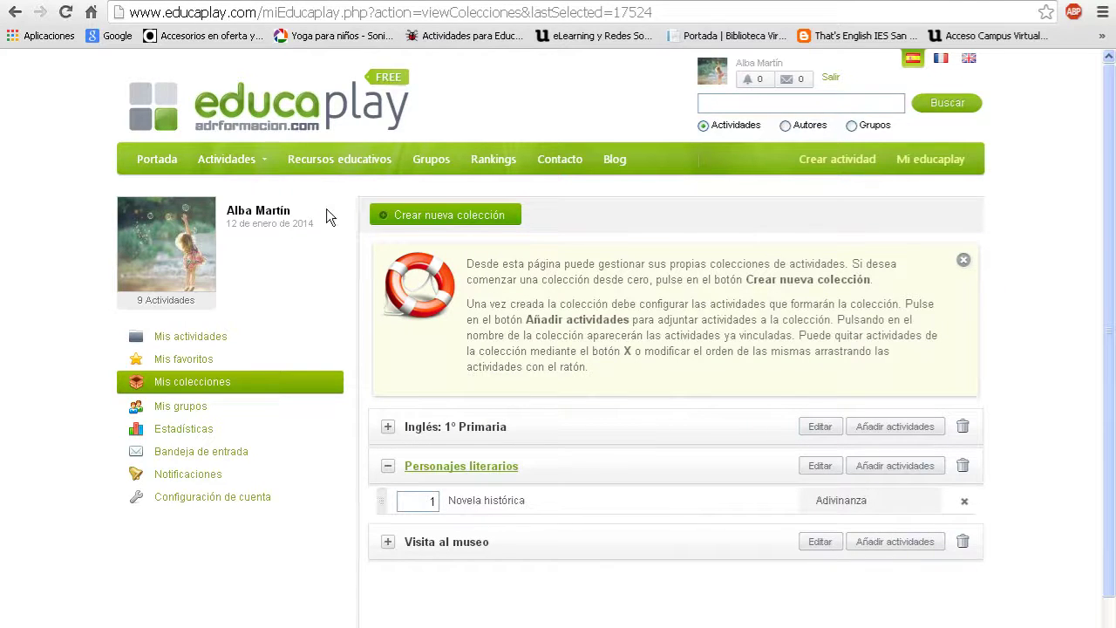
Step: Search the Recursos educativos tags for "personajes", choose "descubriendo personajes", and open the resource "¡A descubrir los personajes!"
click(355, 159)
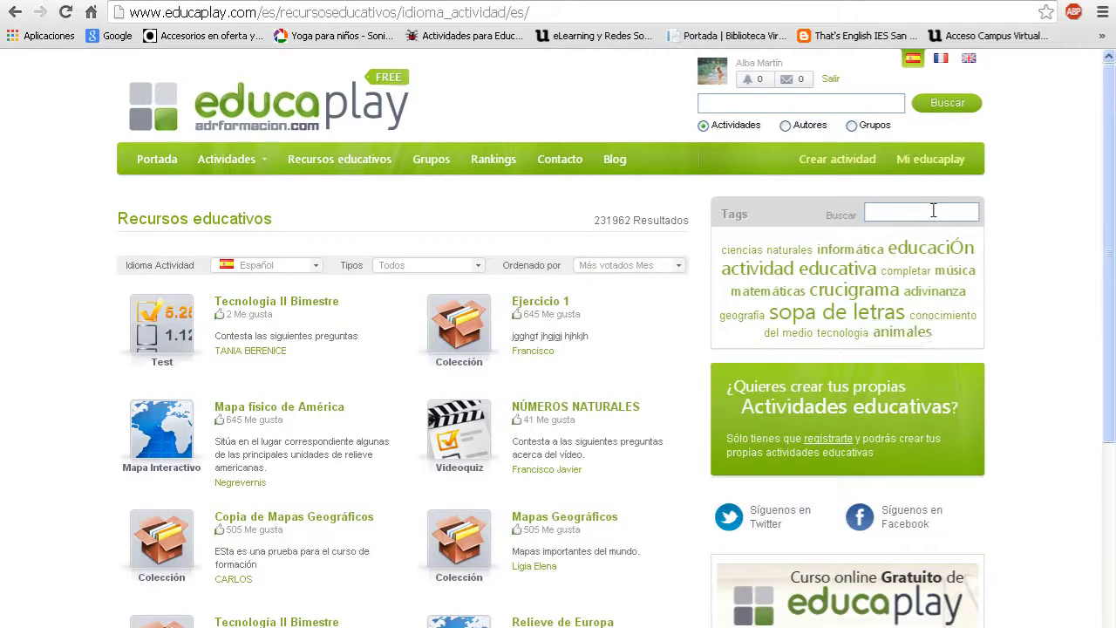
text(personajes)
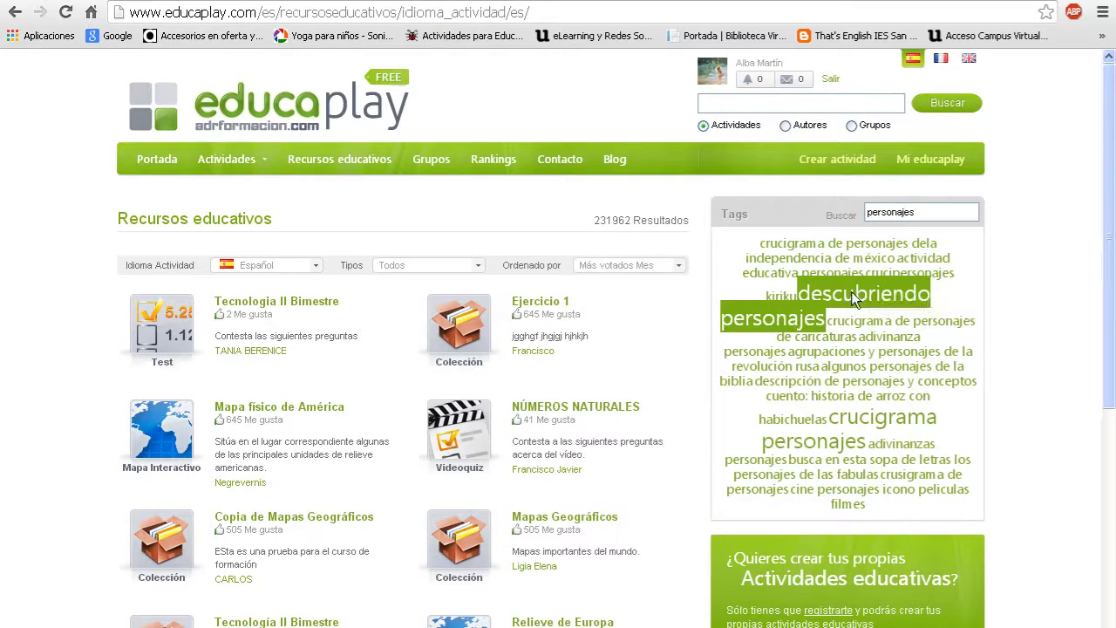
click(851, 291)
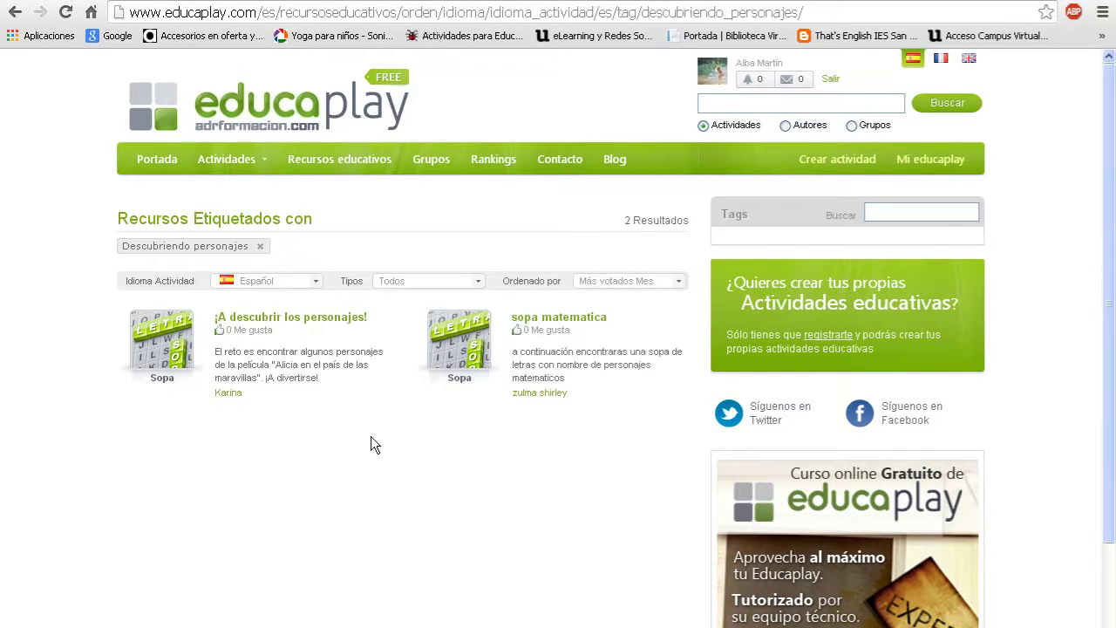
click(295, 319)
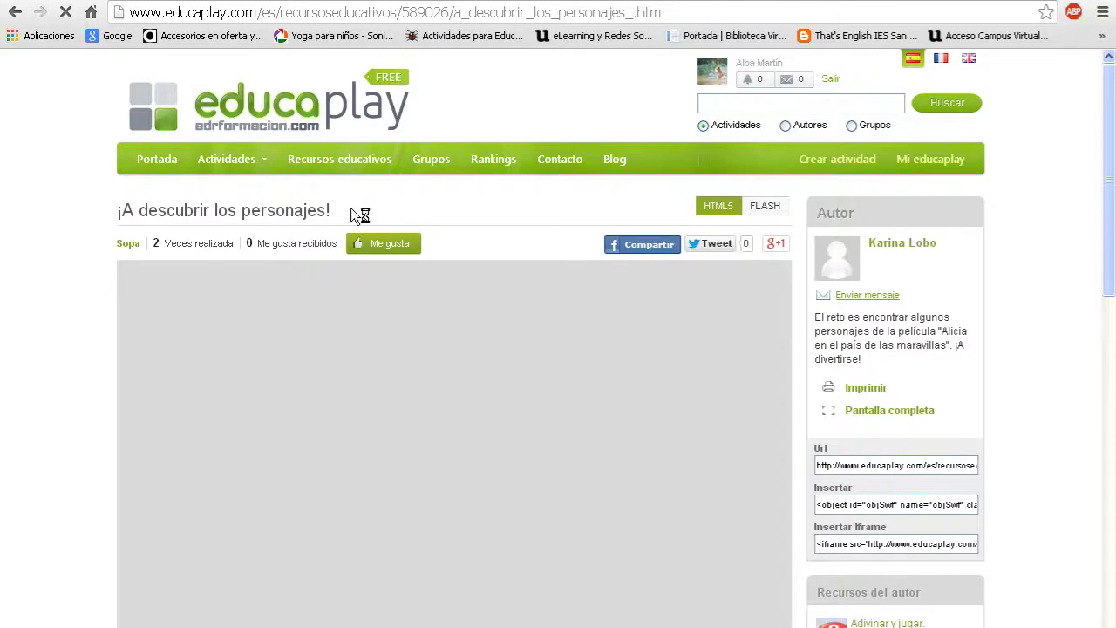
Step: Add the word search "¡A descubrir los personajes!" to the Personajes literarios collection
drag(1110, 148, 1111, 270)
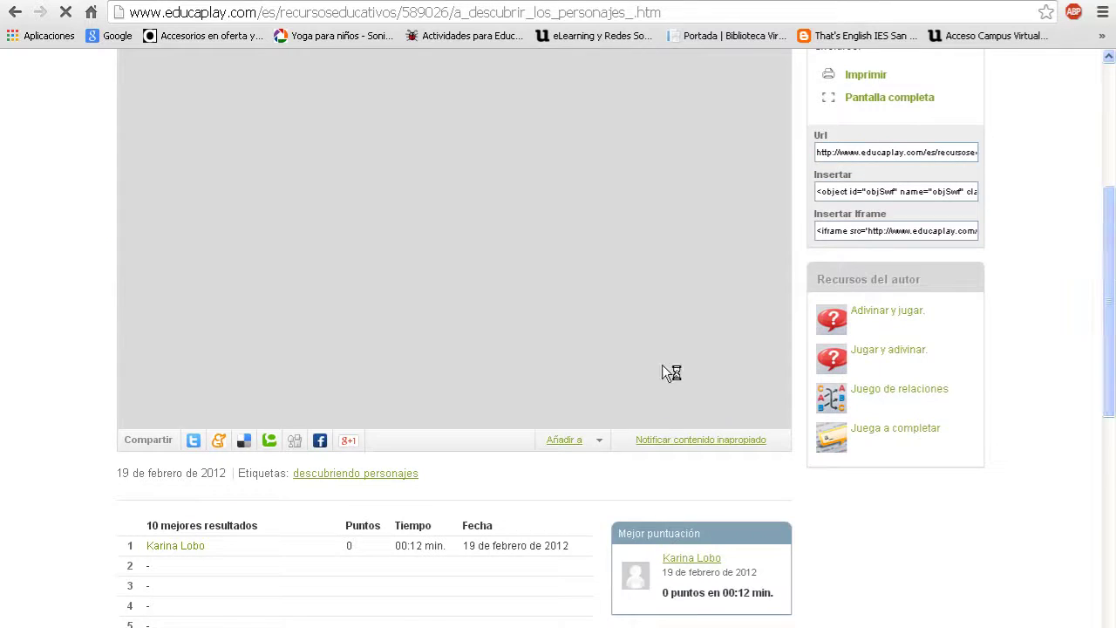
click(576, 446)
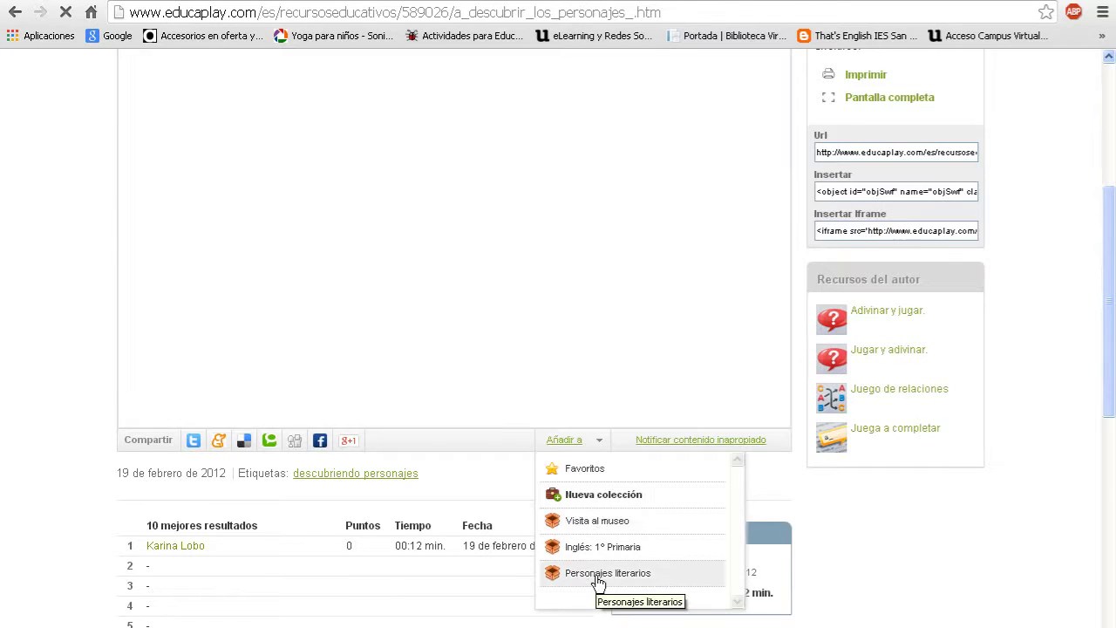
click(621, 576)
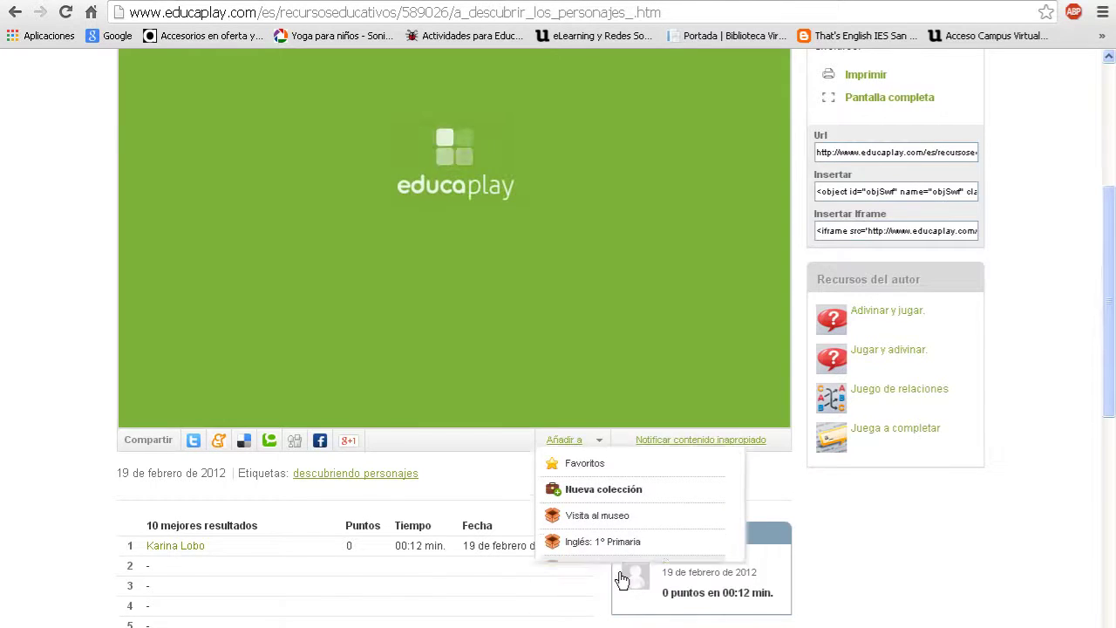
Step: Return to Mis colecciones in Mi educaplay and check the activities inside Personajes literarios
drag(1112, 273, 1113, 161)
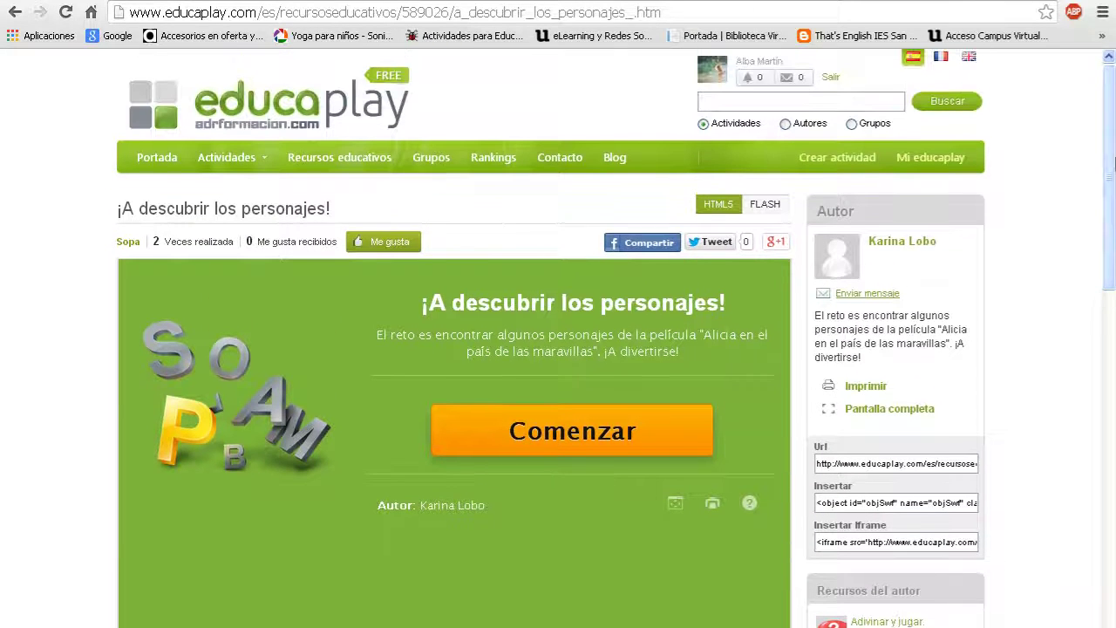
click(960, 157)
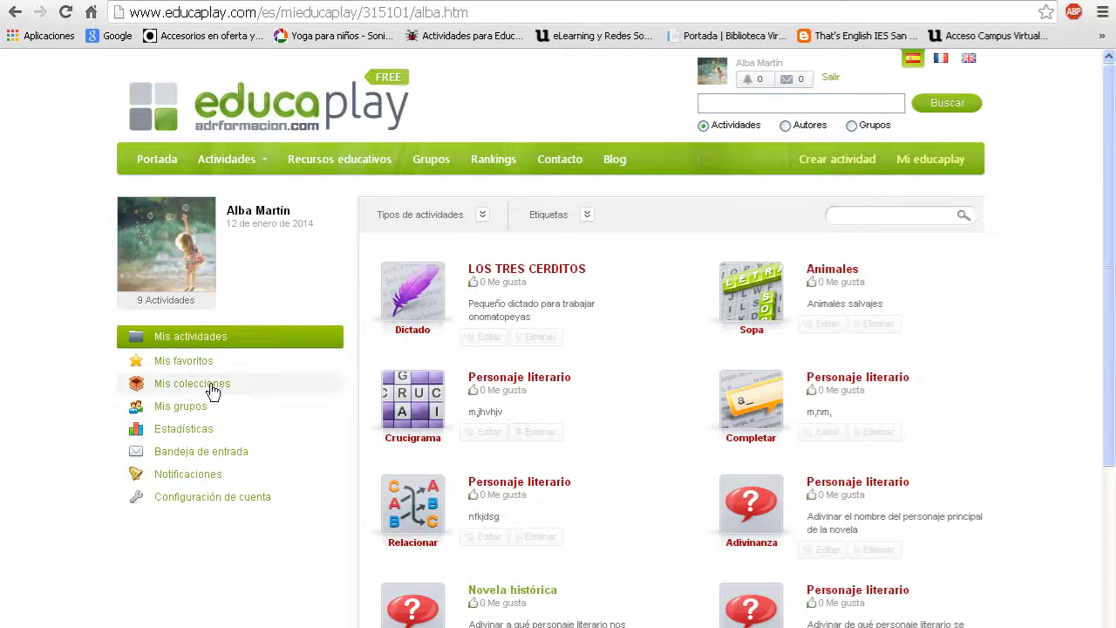
click(214, 388)
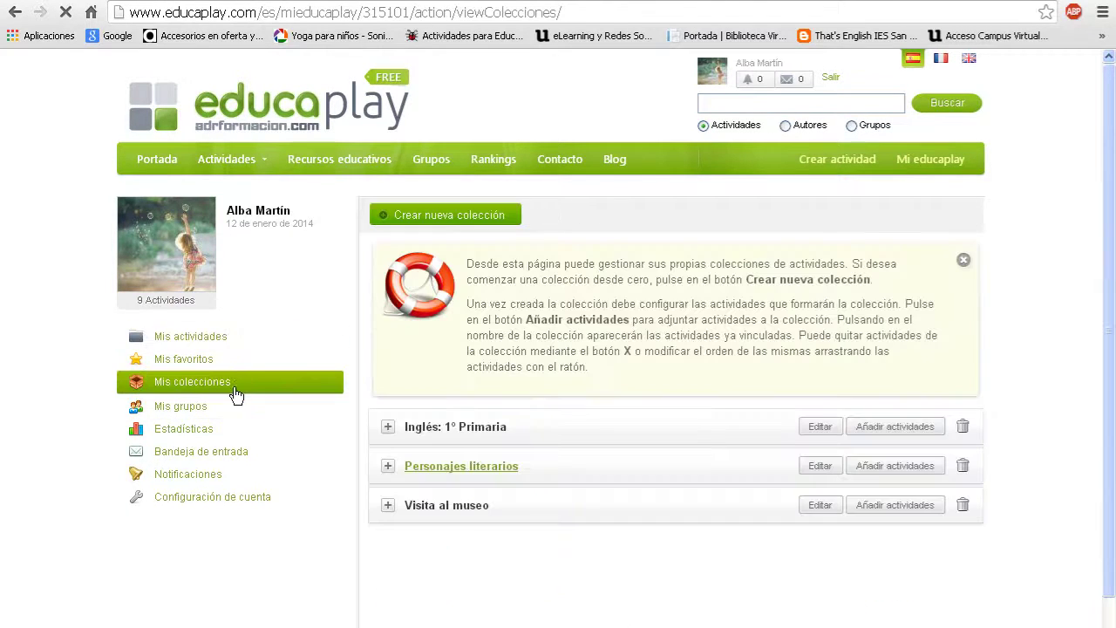
click(388, 467)
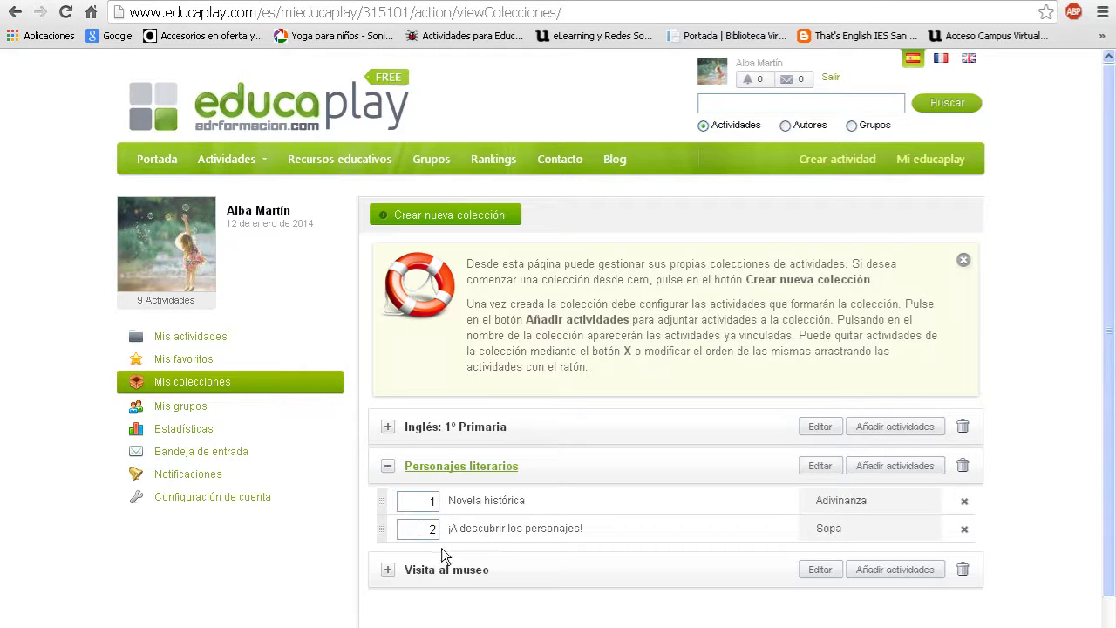
Step: Start creating a new activity of the riddle type (Adivinanza) with Español as its language
click(837, 160)
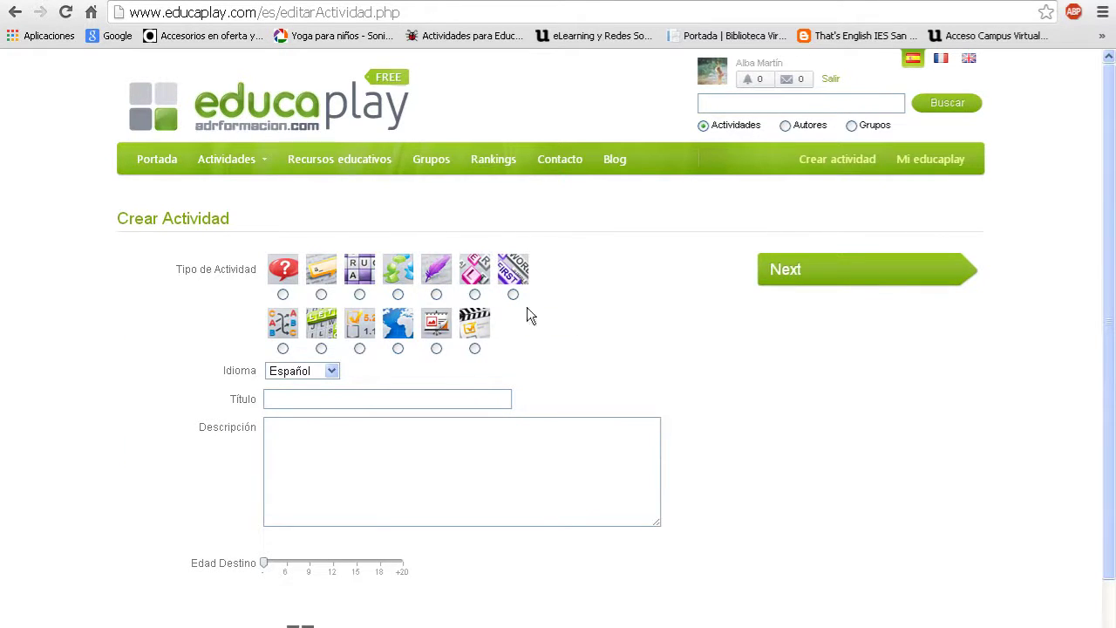
click(283, 295)
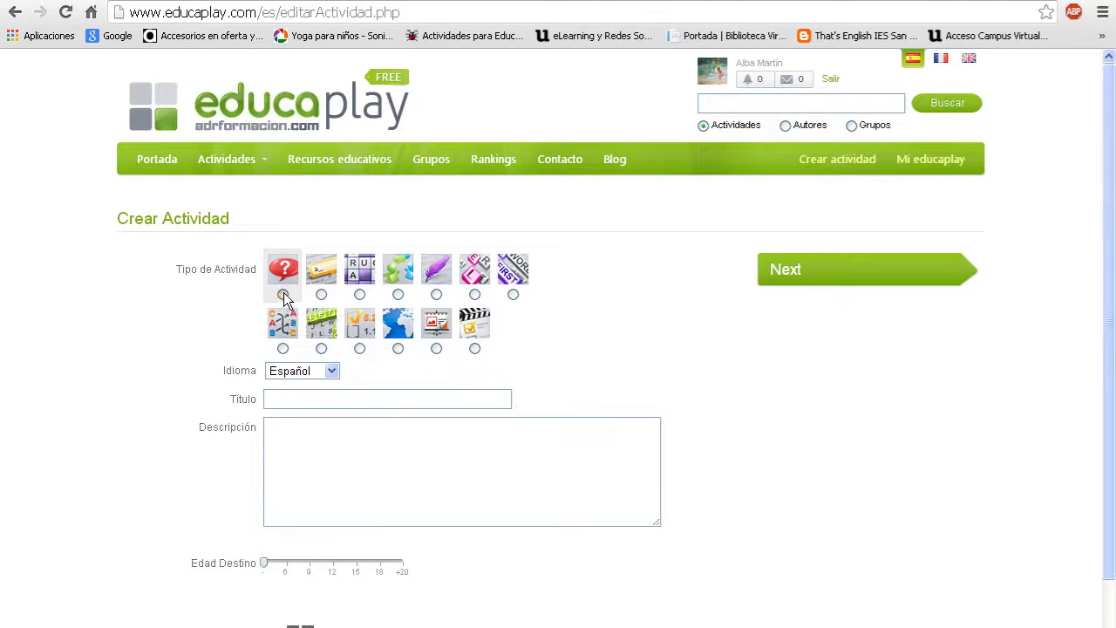
click(295, 374)
click(295, 375)
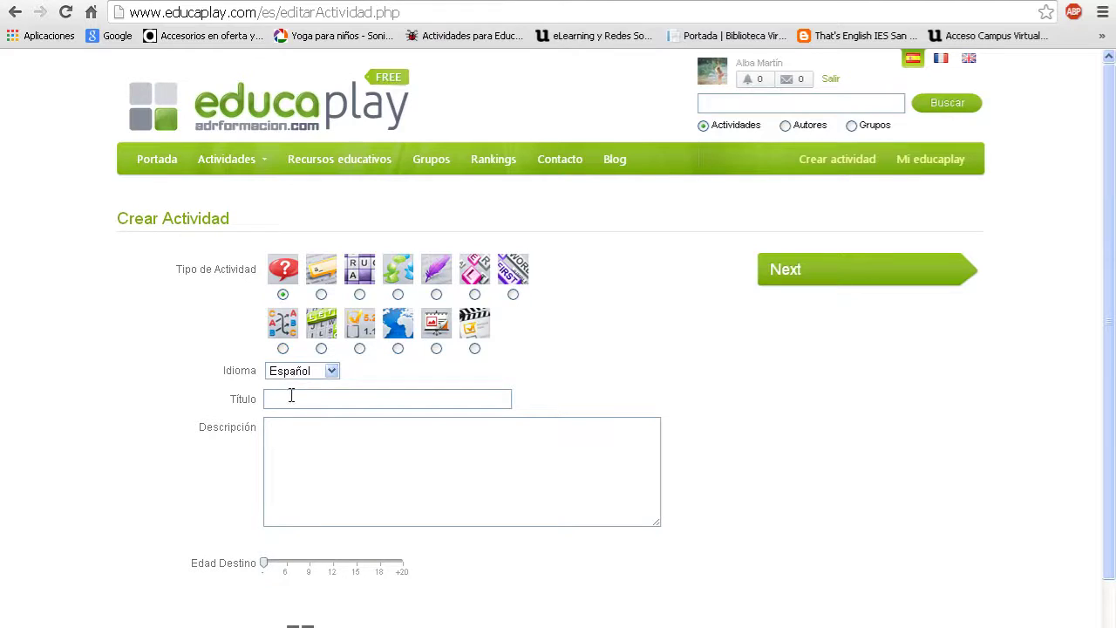
Step: Title the activity "Adivina adivinanza", describe it as "¿De qué personaje se trata?", and set the target age to 6
text(Adivina adivinanza)
text(¿De qué persona)
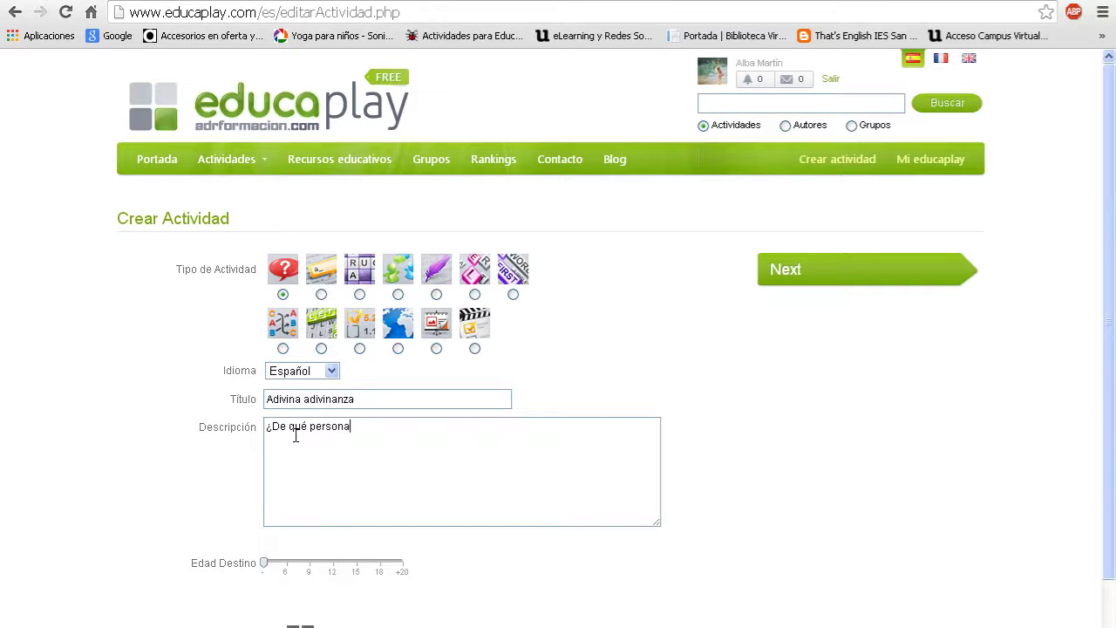
text(je se trata?)
drag(265, 563, 288, 569)
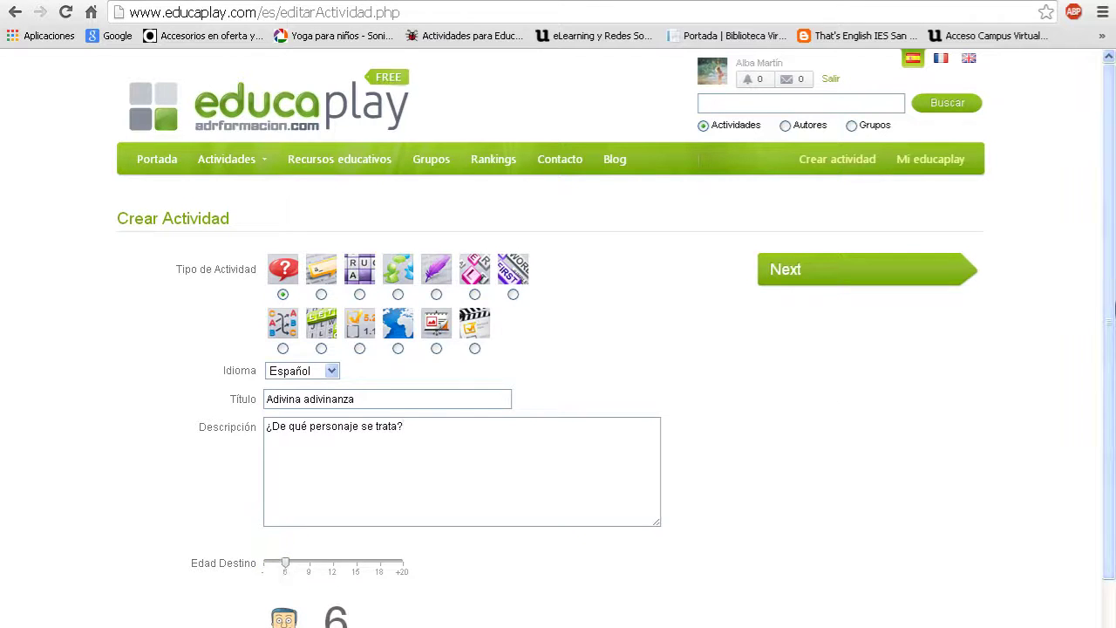
Step: Continue to the riddle's configuration and set its number of attempts to 4 in the general data
scroll(1112, 346, down, 1)
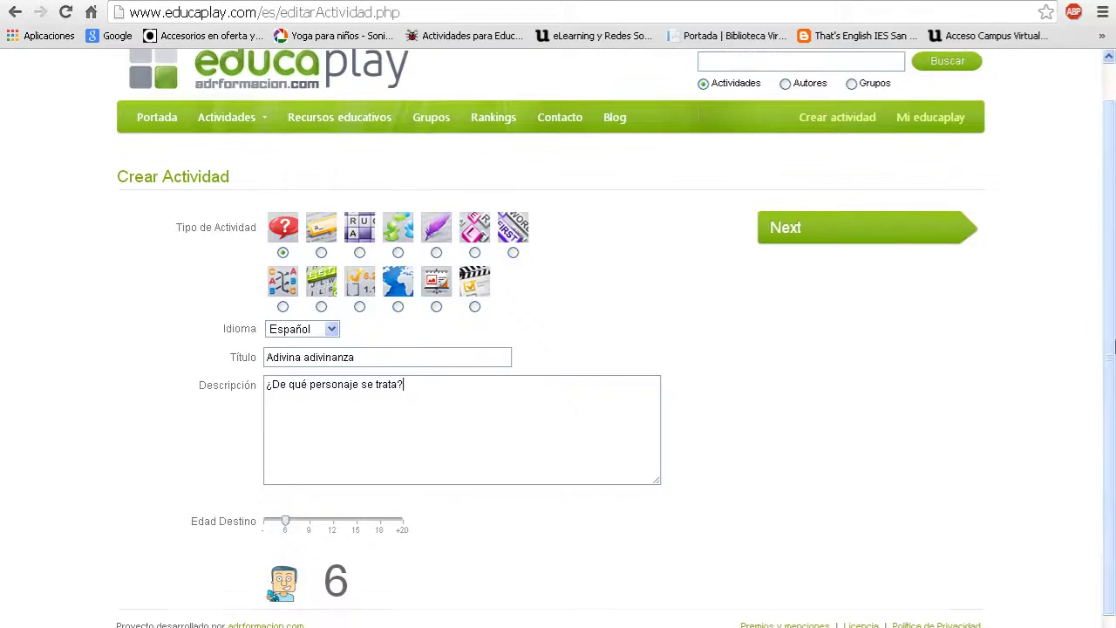
click(785, 229)
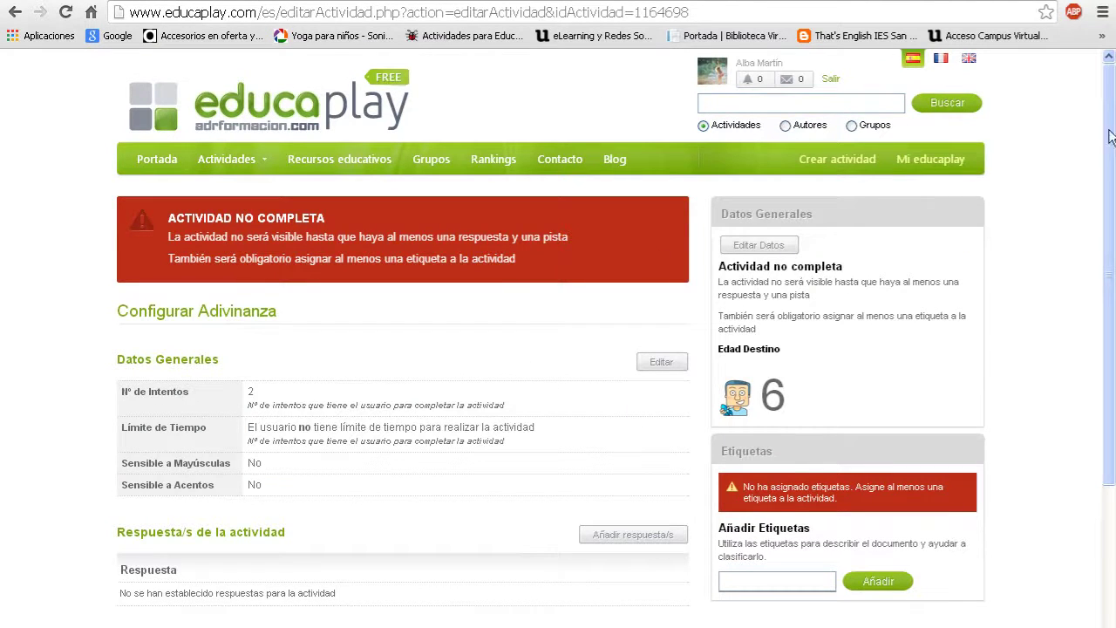
scroll(1112, 225, down, 2)
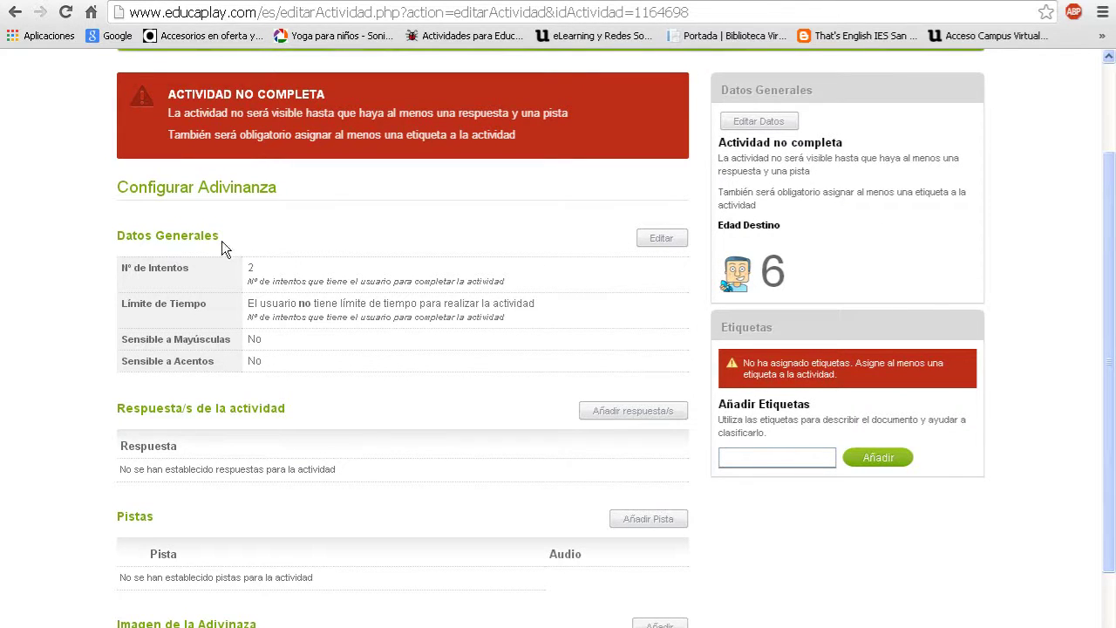
click(659, 244)
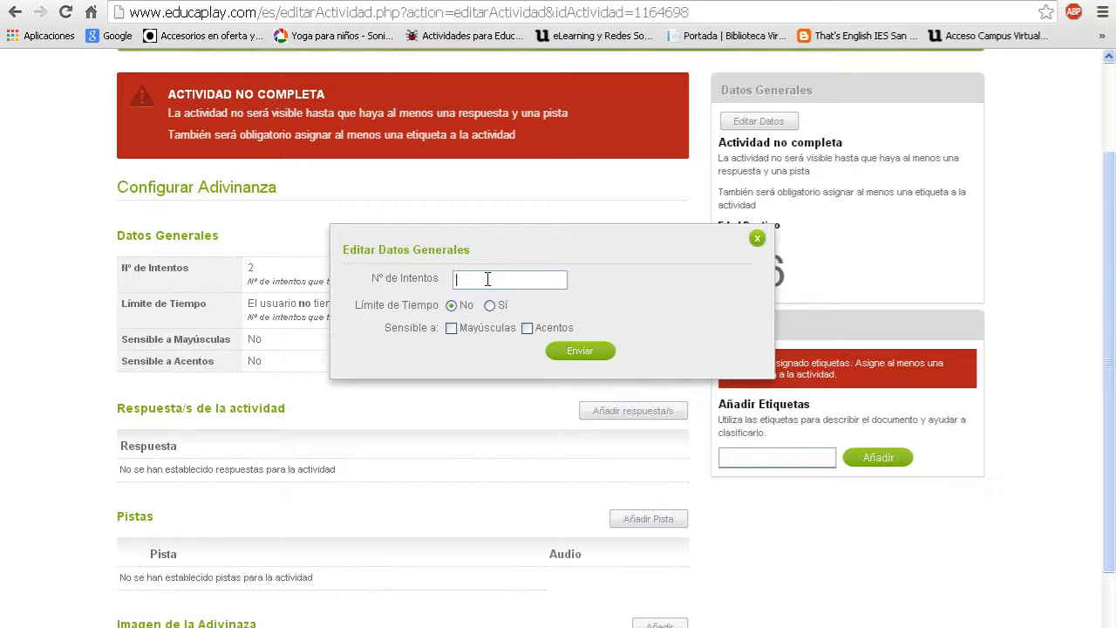
text(4)
click(578, 351)
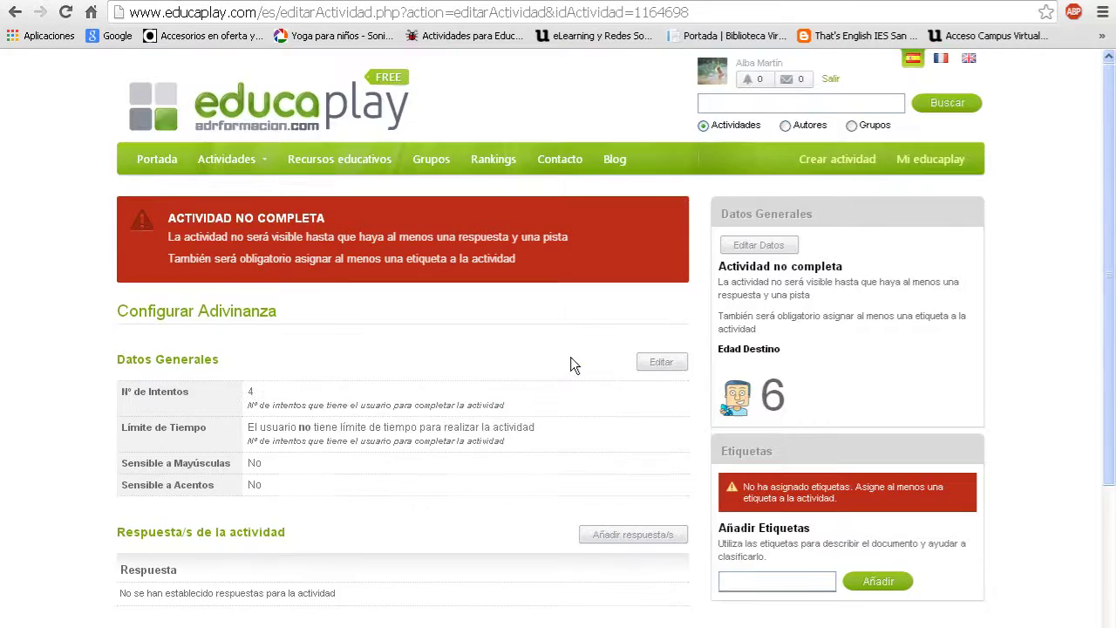
Step: Add "Don Quijote de la Mancha", "Don Quijote" and "Quijote" as accepted answers to the riddle
scroll(584, 327, down, 2)
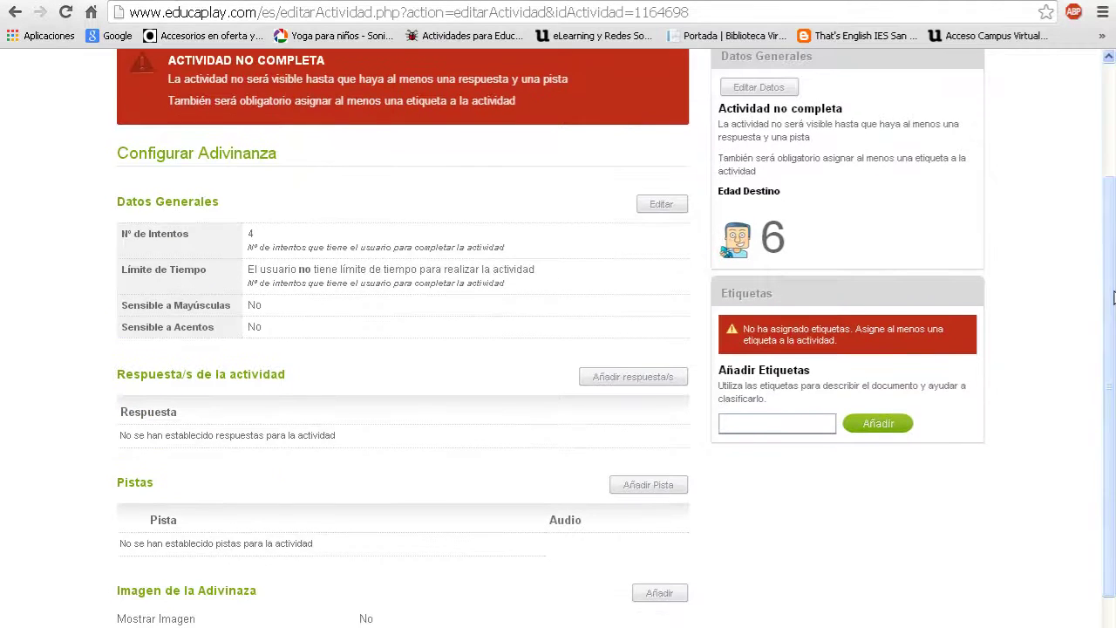
click(614, 379)
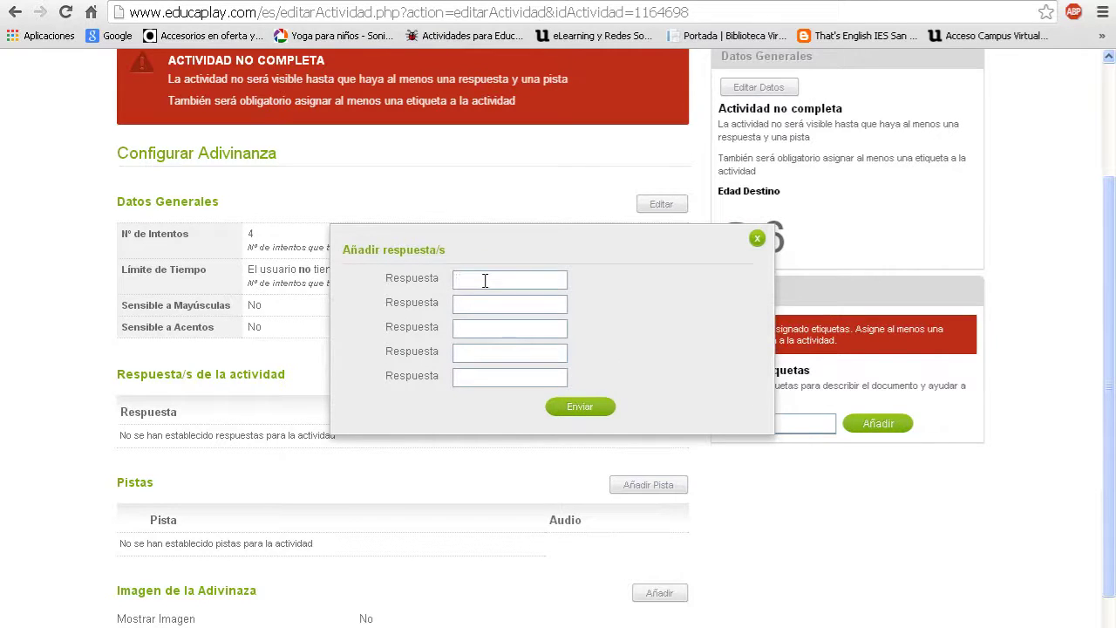
text(Don)
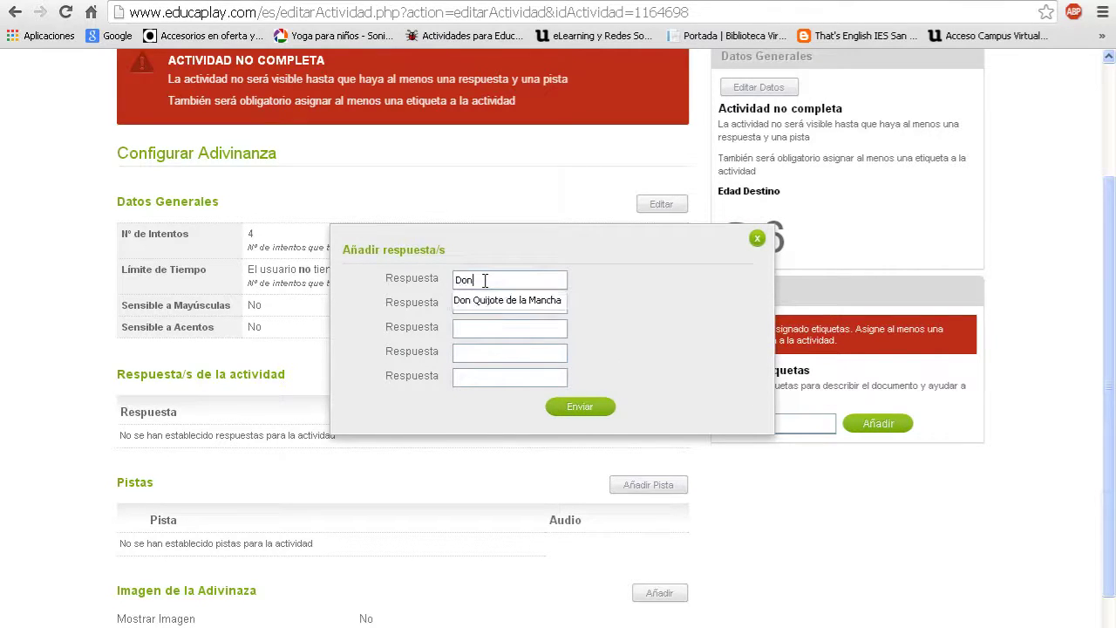
click(483, 301)
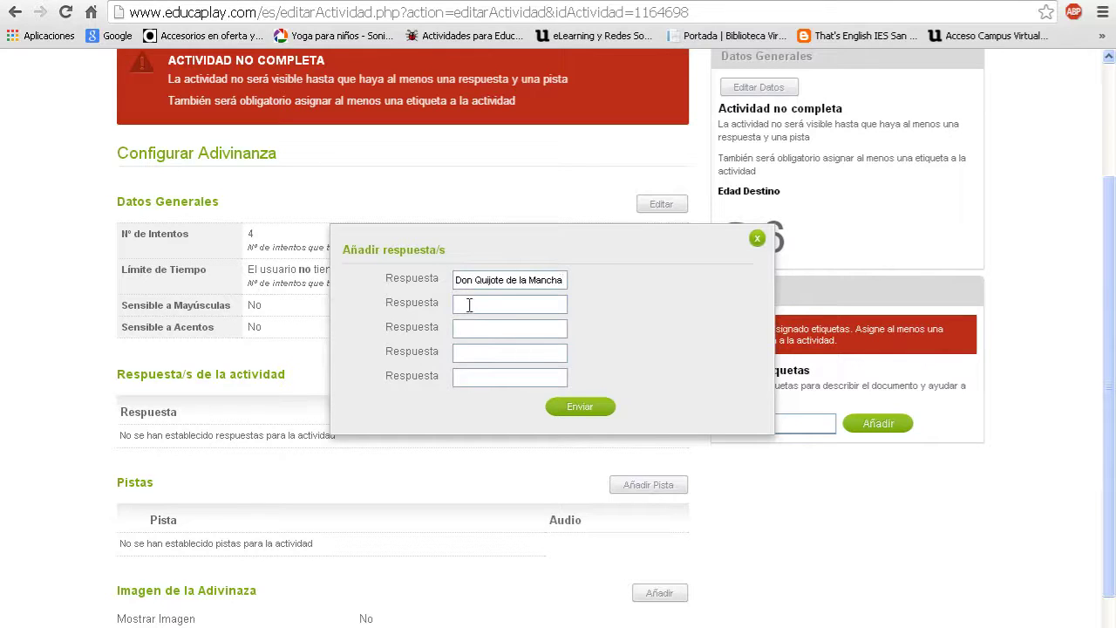
click(469, 305)
text(Don Q)
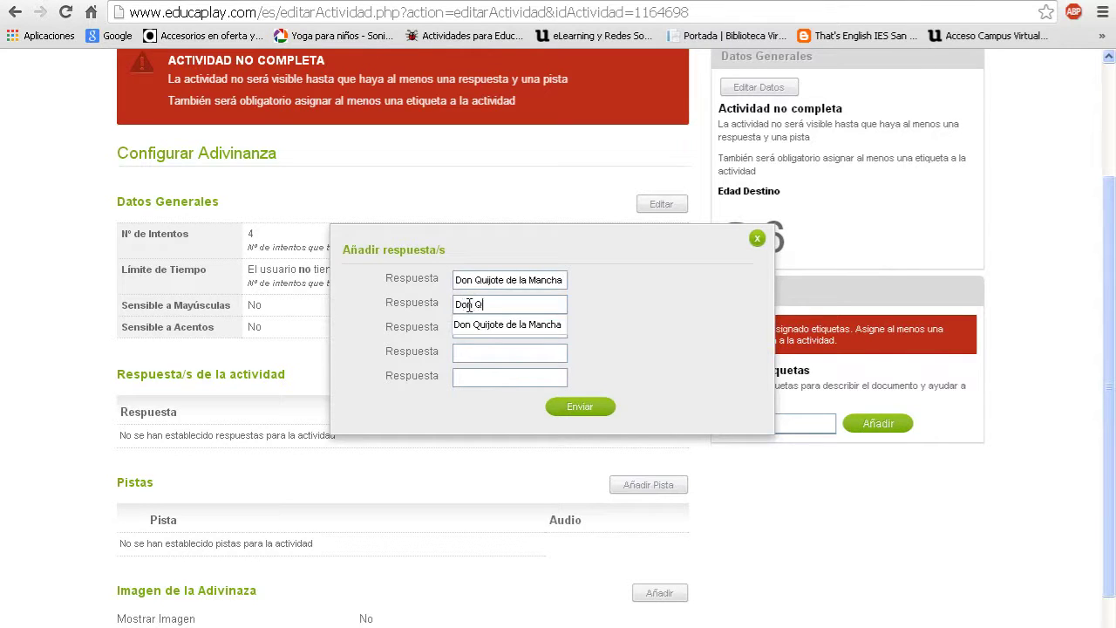
text(uijote)
click(471, 349)
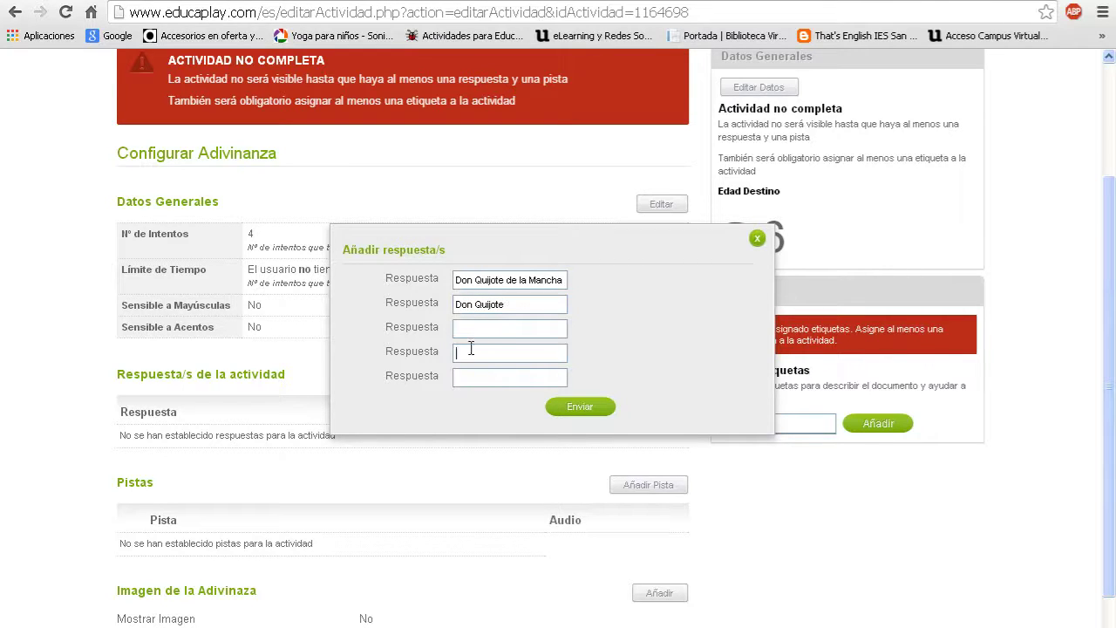
click(464, 327)
text(Quijote)
click(580, 406)
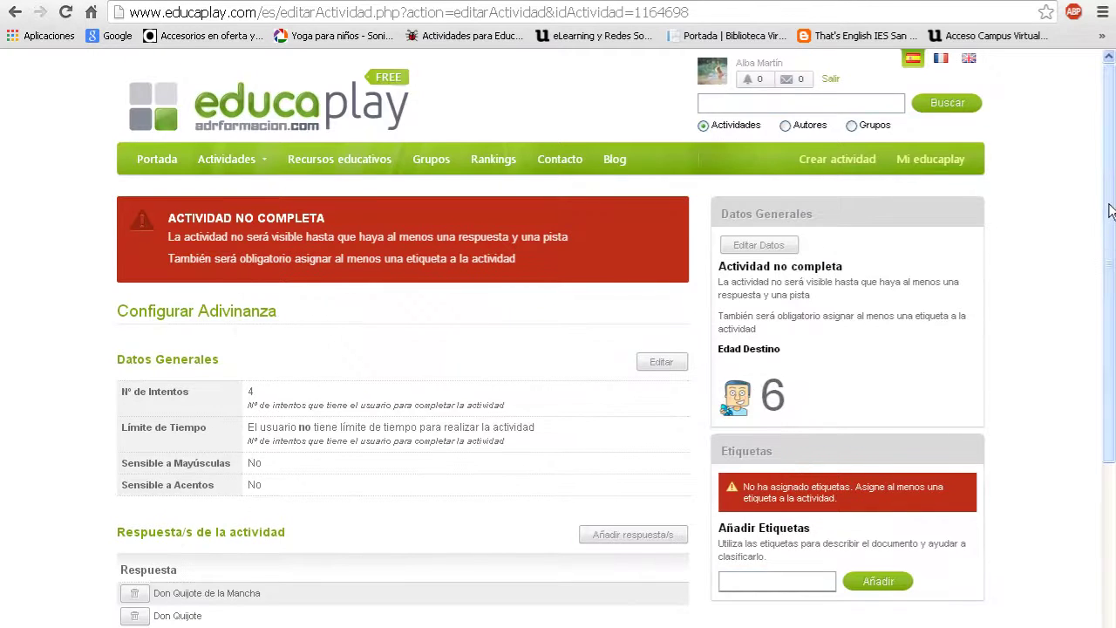
Step: Add the clue "Alto y flaco caballero justiciero y soñador, que, a lomos de Rocinante, a molinos se enfrentó creyendo que eran gigantes."
drag(1112, 217, 1113, 388)
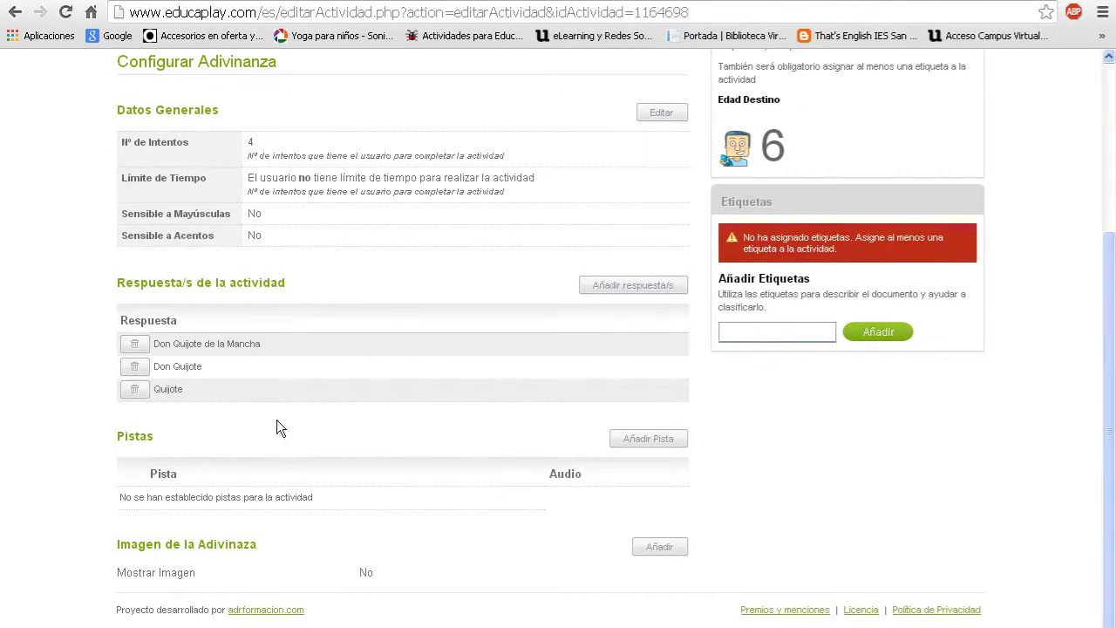
click(646, 439)
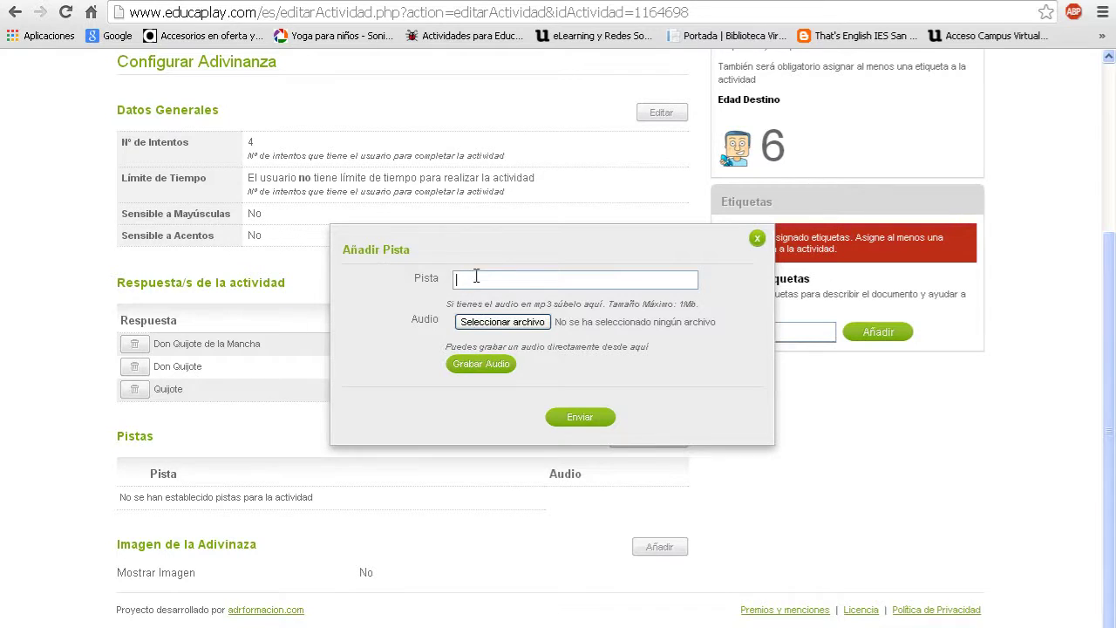
text(Alto y flaco caballero justiciero y soñador, que, a lomos de Rocinante, a molinos se enfrentó creyendo que eran gigantes.)
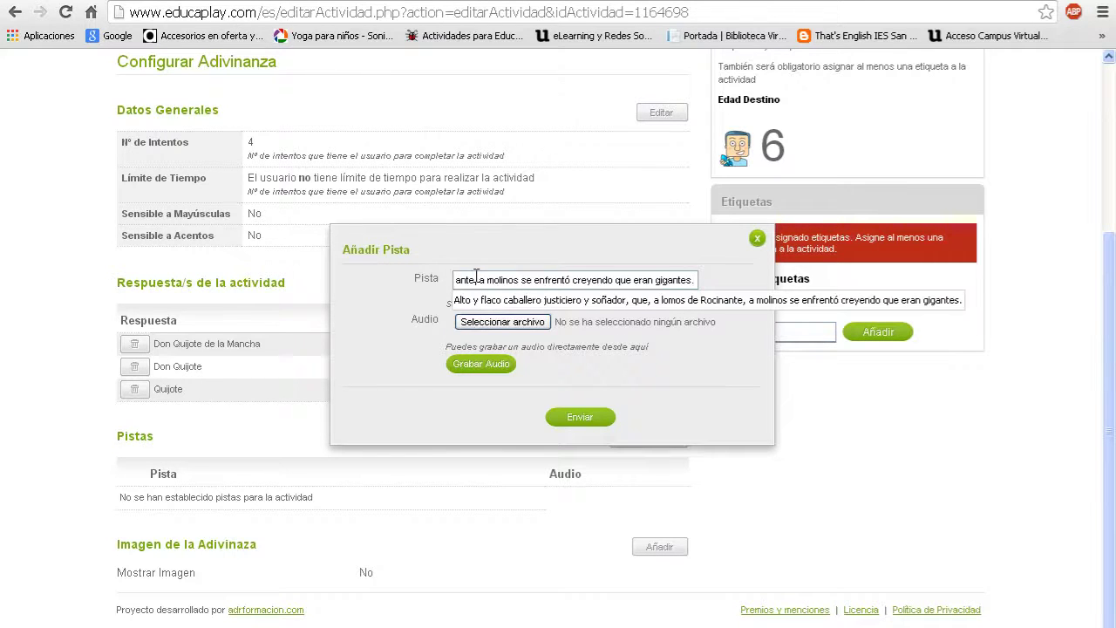
click(591, 418)
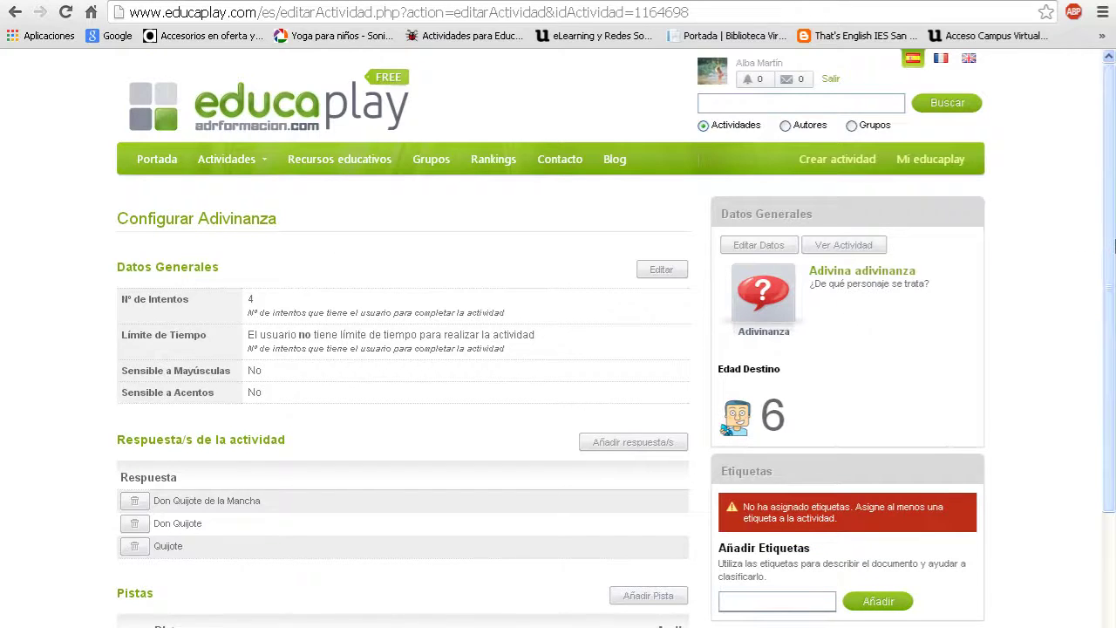
Step: Add a second clue without text, using an audio recording of about 4 seconds made on the site and allowing the Java access
scroll(1086, 261, down, 3)
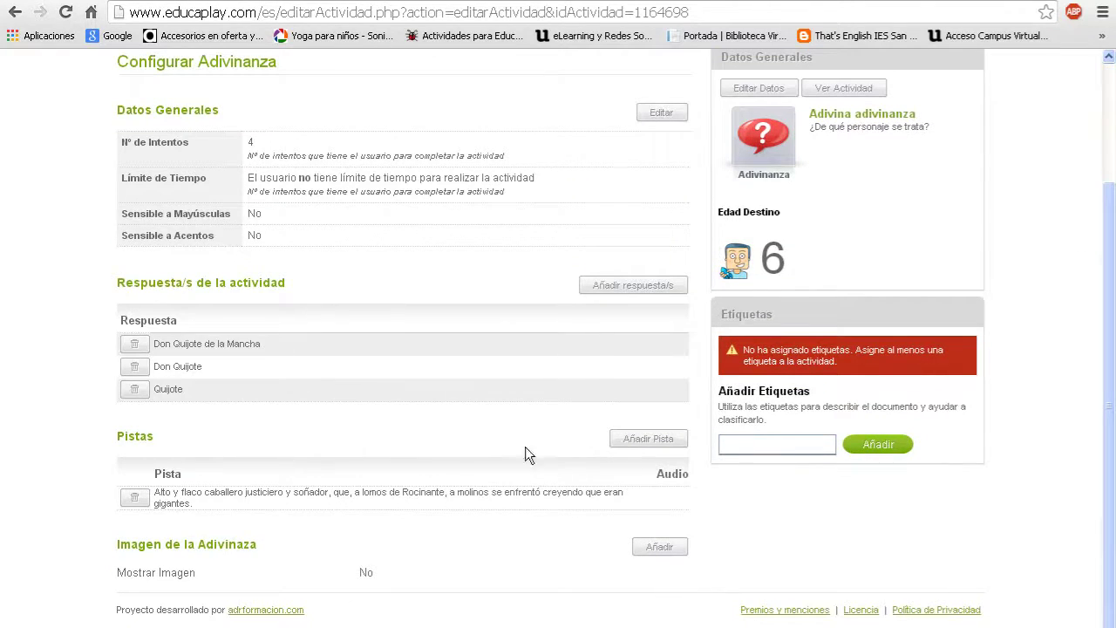
click(624, 439)
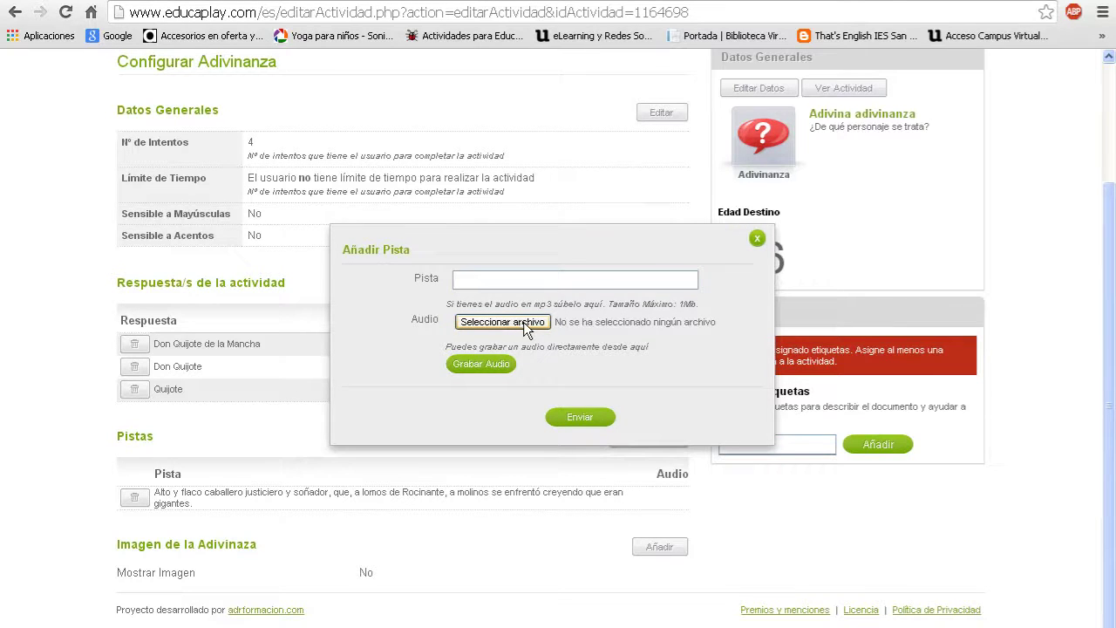
click(498, 363)
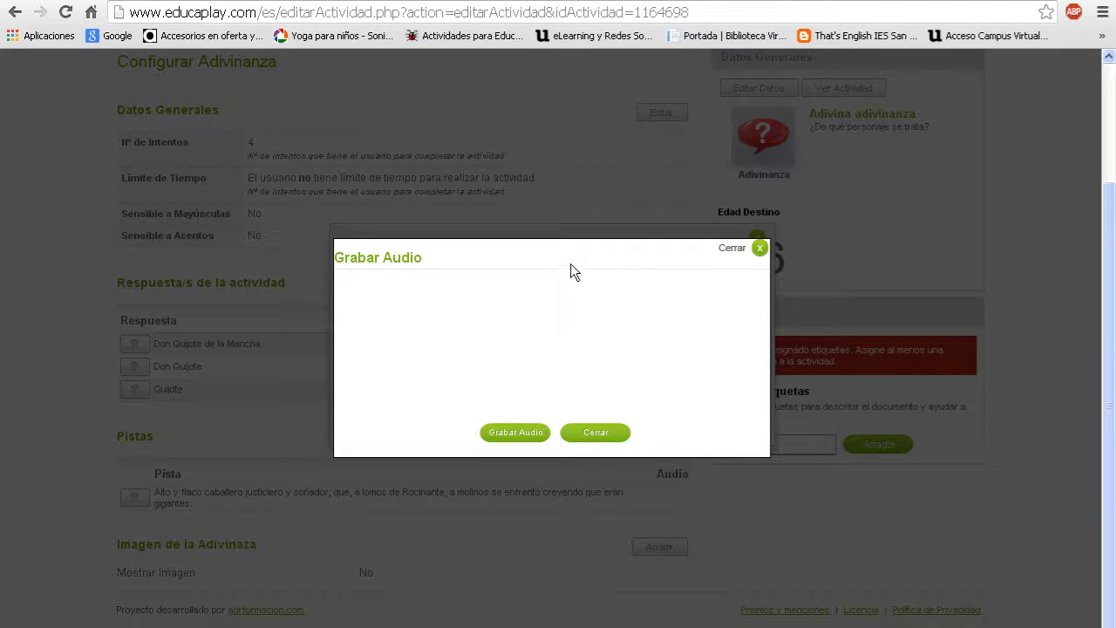
click(601, 320)
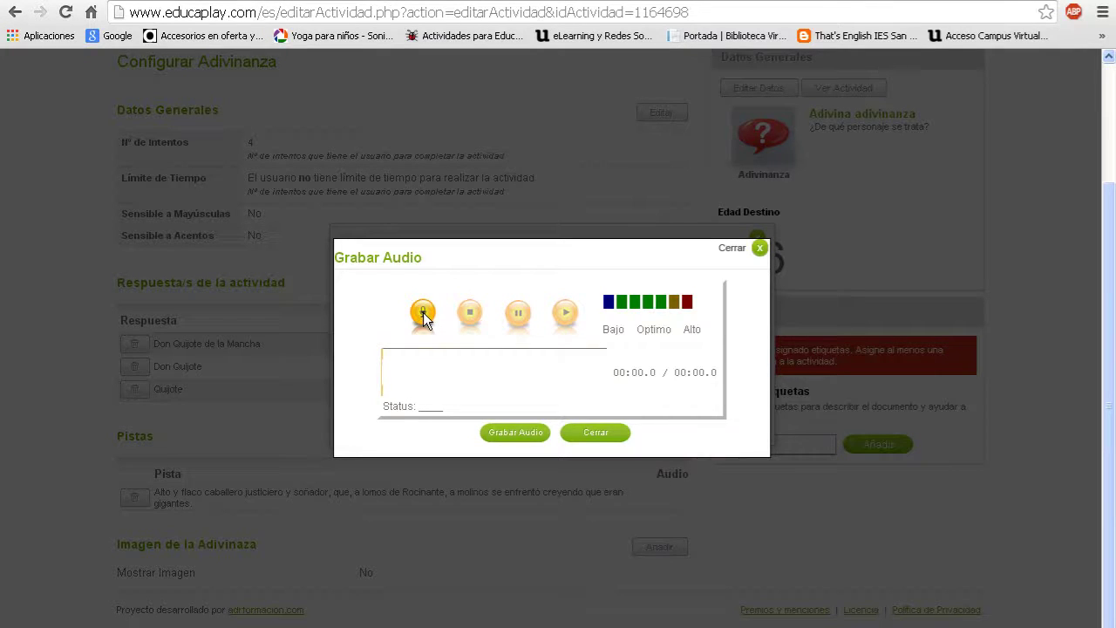
click(423, 314)
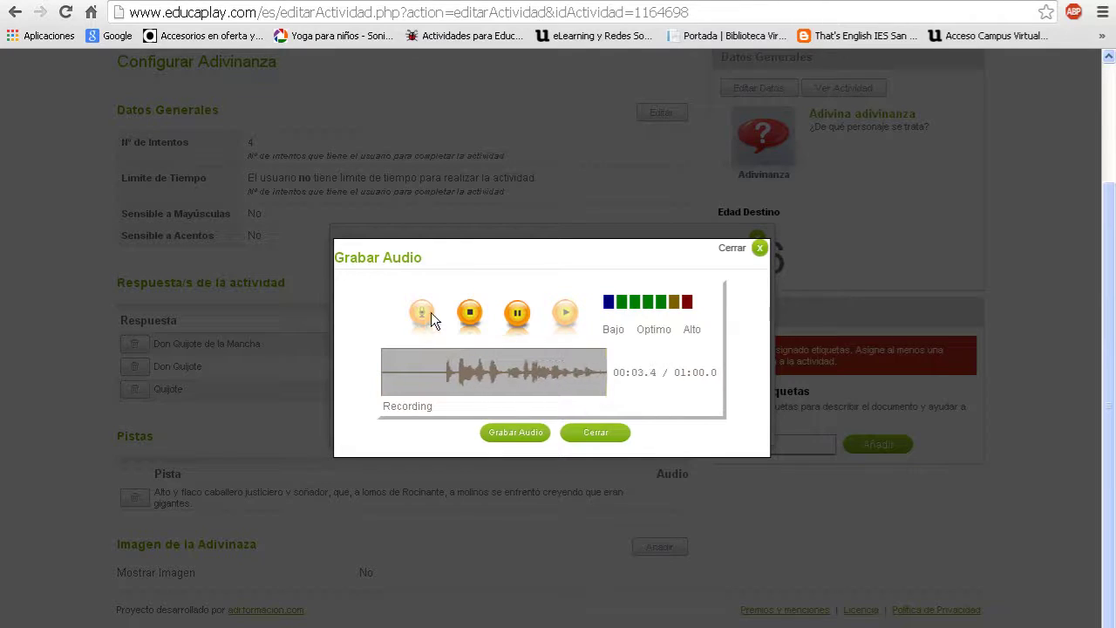
click(471, 320)
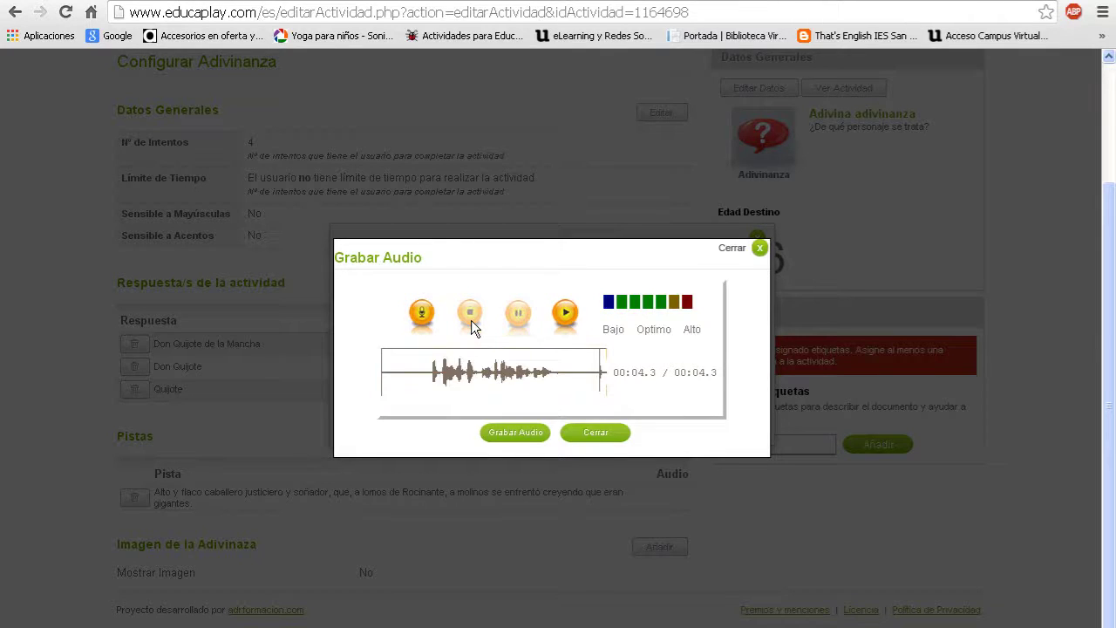
click(512, 433)
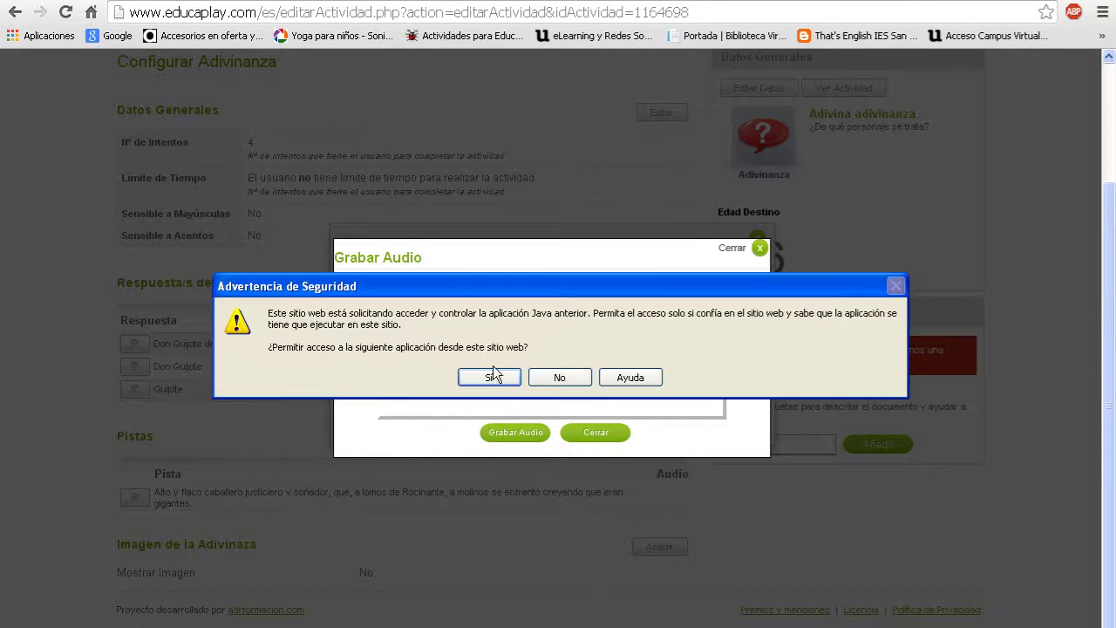
click(490, 376)
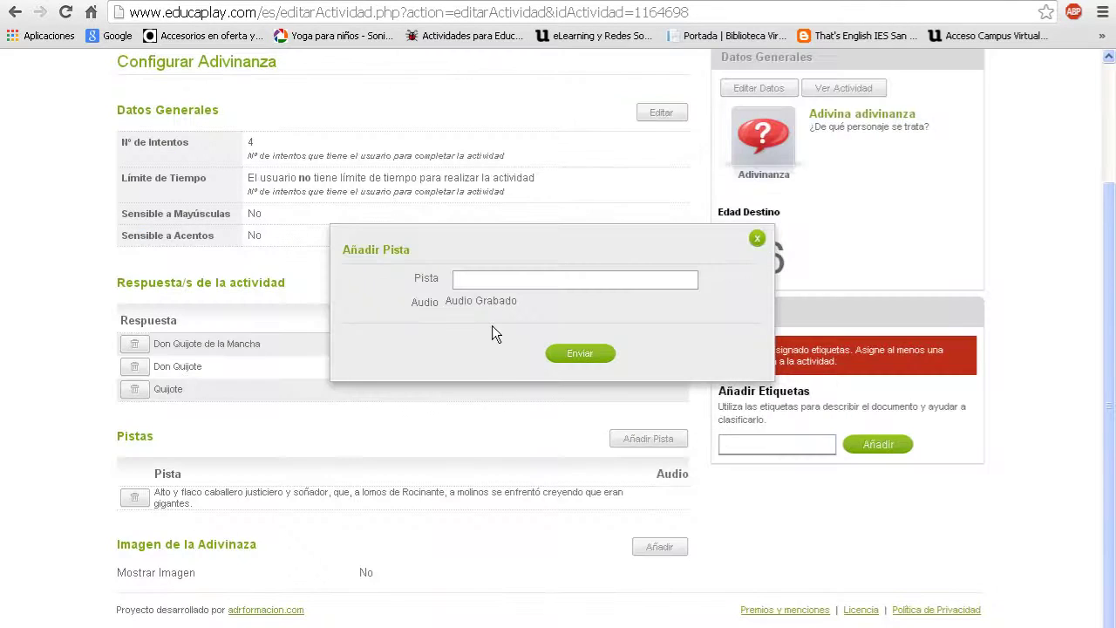
click(583, 353)
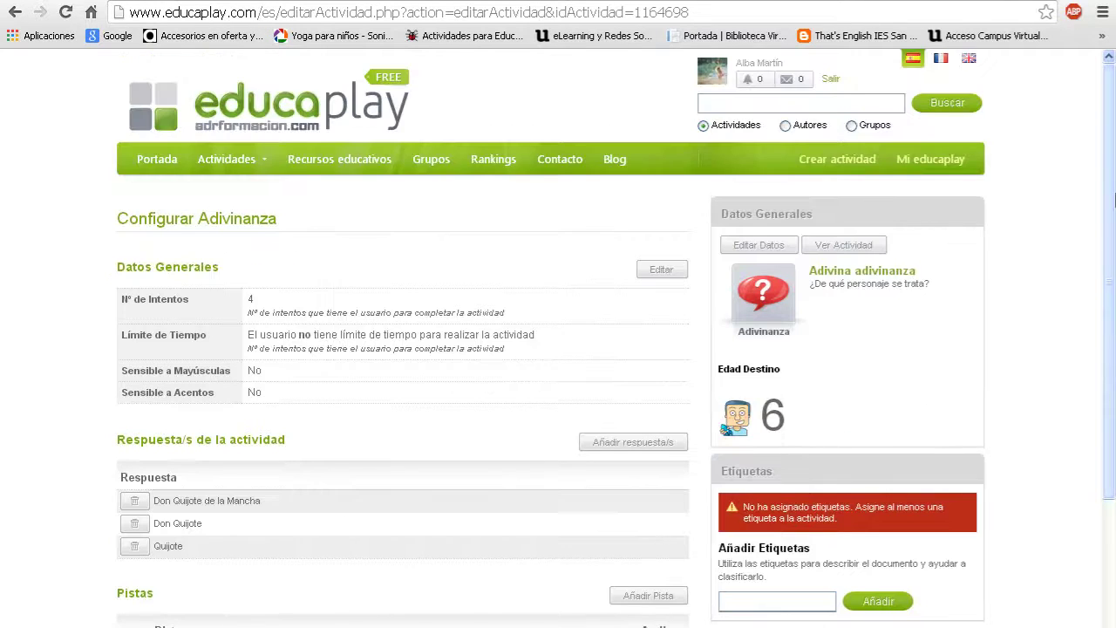
Step: Add the image D. Quijote de la Mancha.jpg from the desktop to the riddle with the desenfoque filter
drag(1113, 236, 1114, 368)
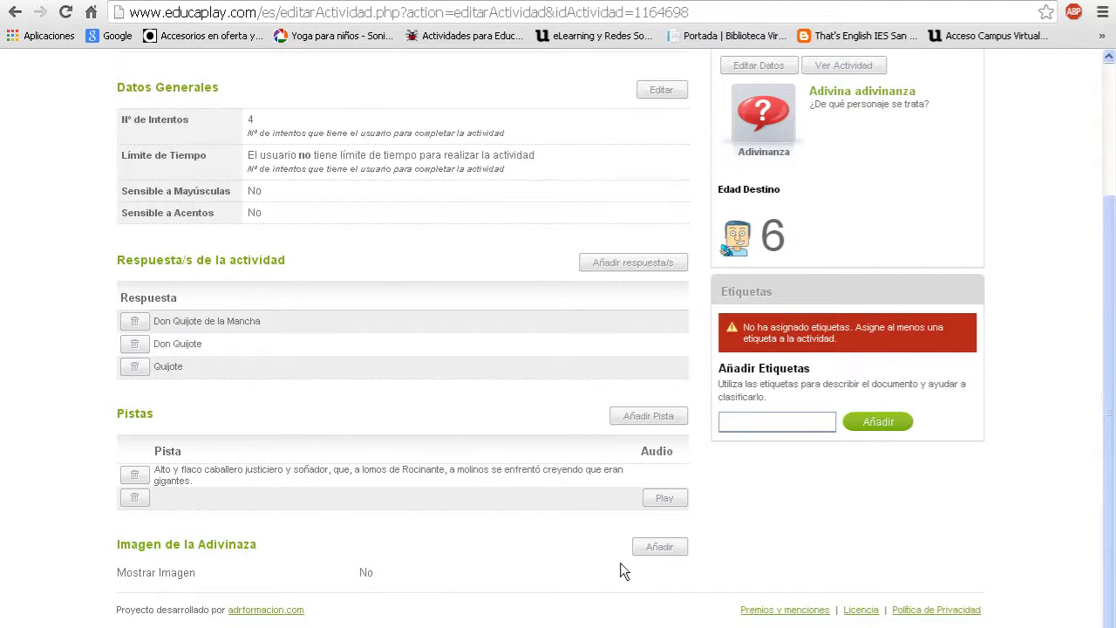
click(659, 550)
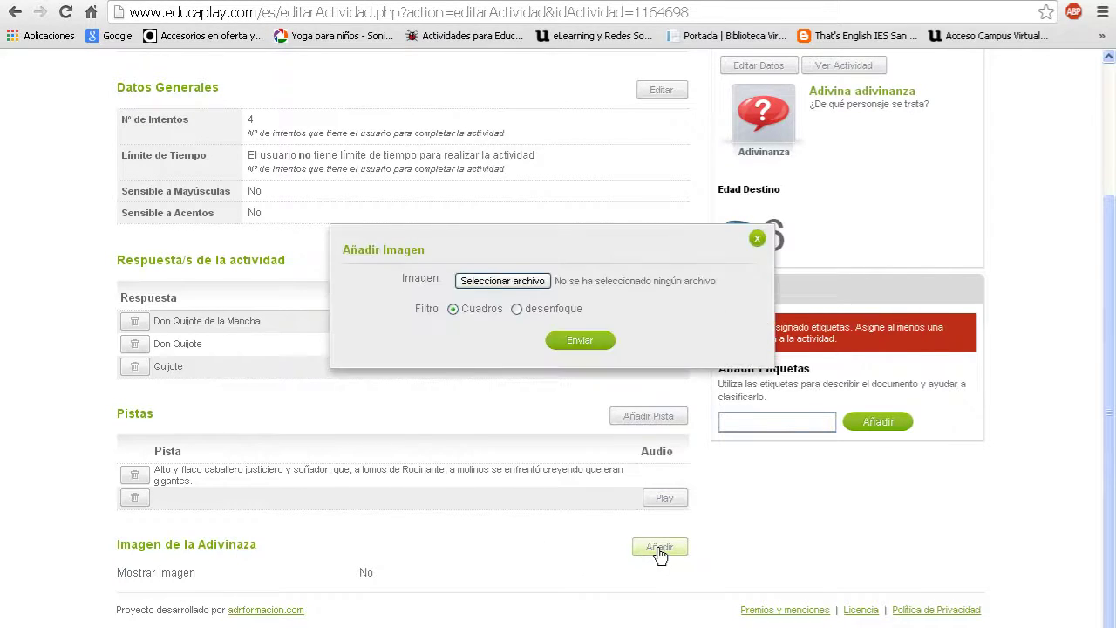
click(502, 283)
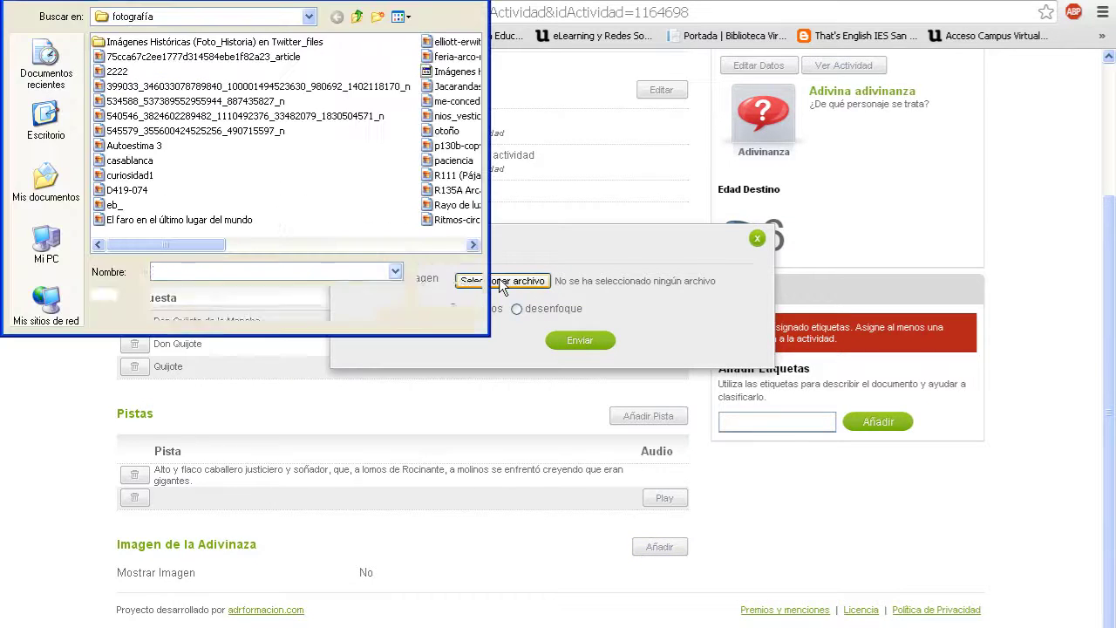
click(46, 117)
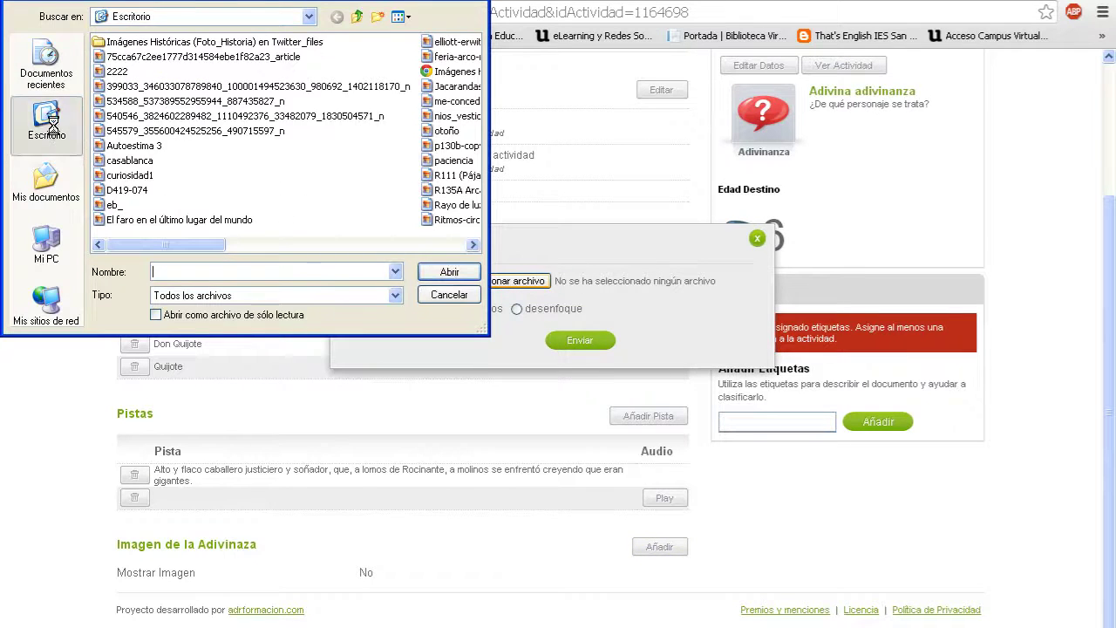
click(472, 245)
double_click(154, 226)
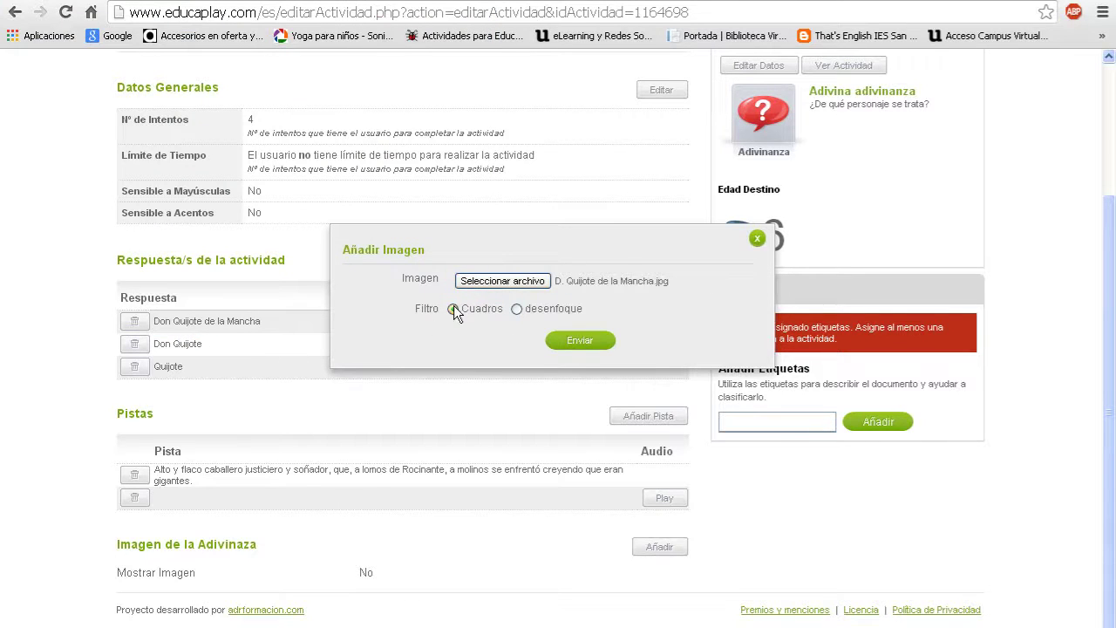
click(517, 310)
click(580, 341)
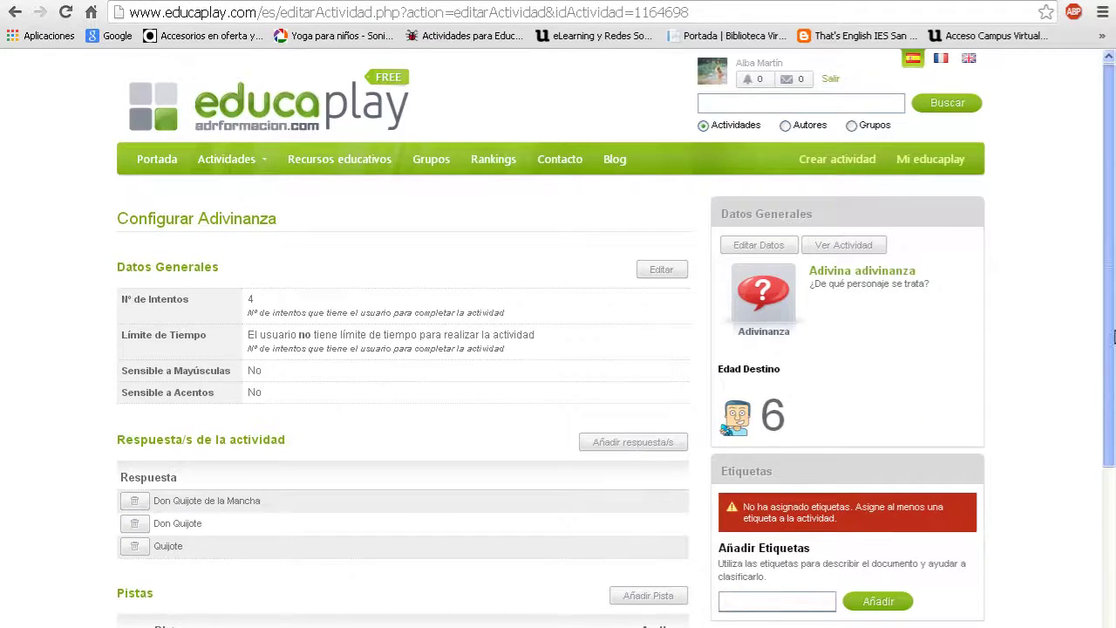
Step: View the Adivina adivinanza activity and add it to the Personajes literarios collection
drag(1113, 338, 1113, 298)
click(840, 247)
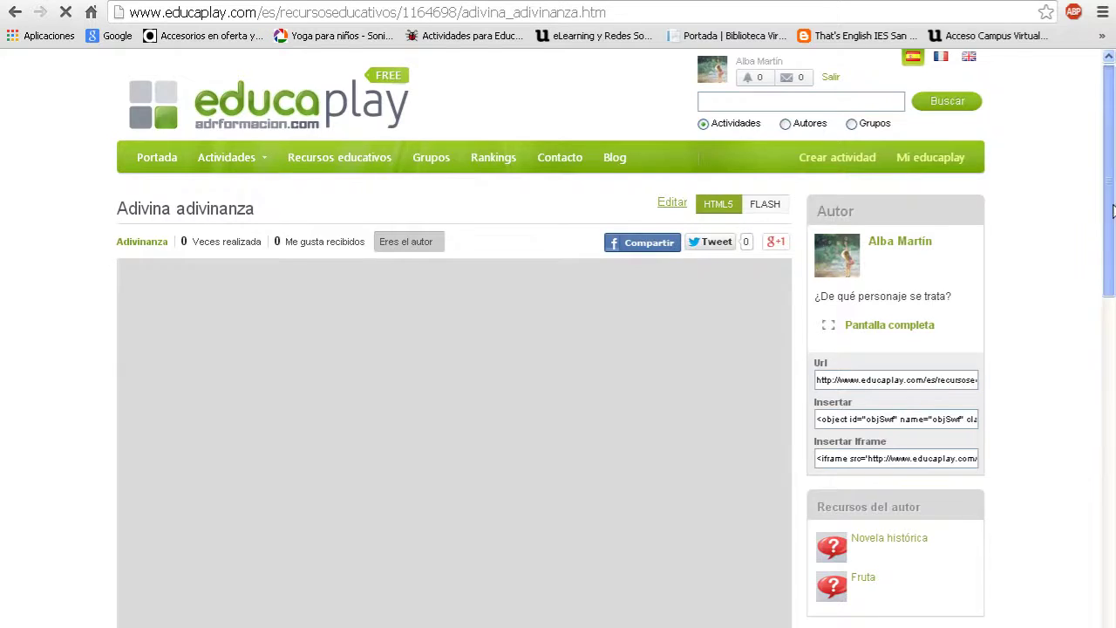
scroll(1050, 234, down, 2)
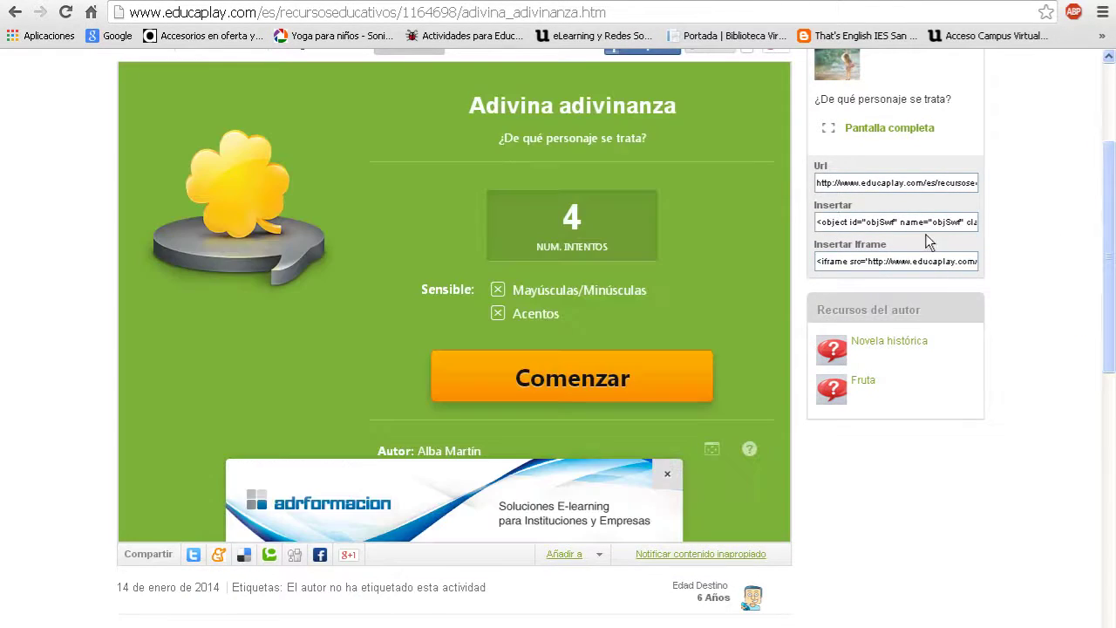
drag(1115, 233, 1113, 281)
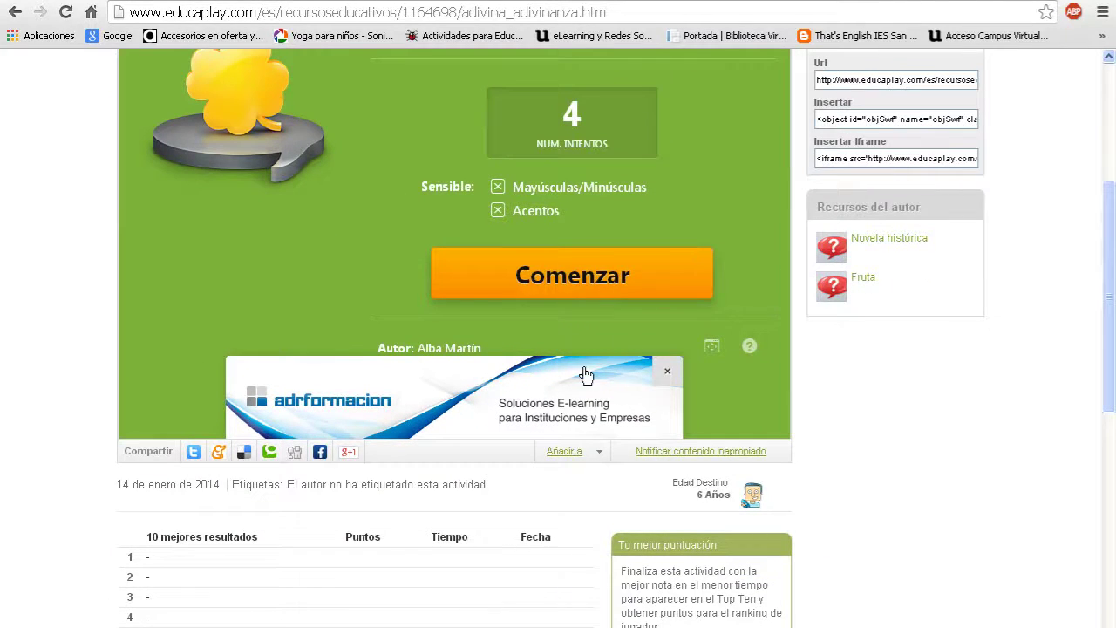
click(566, 457)
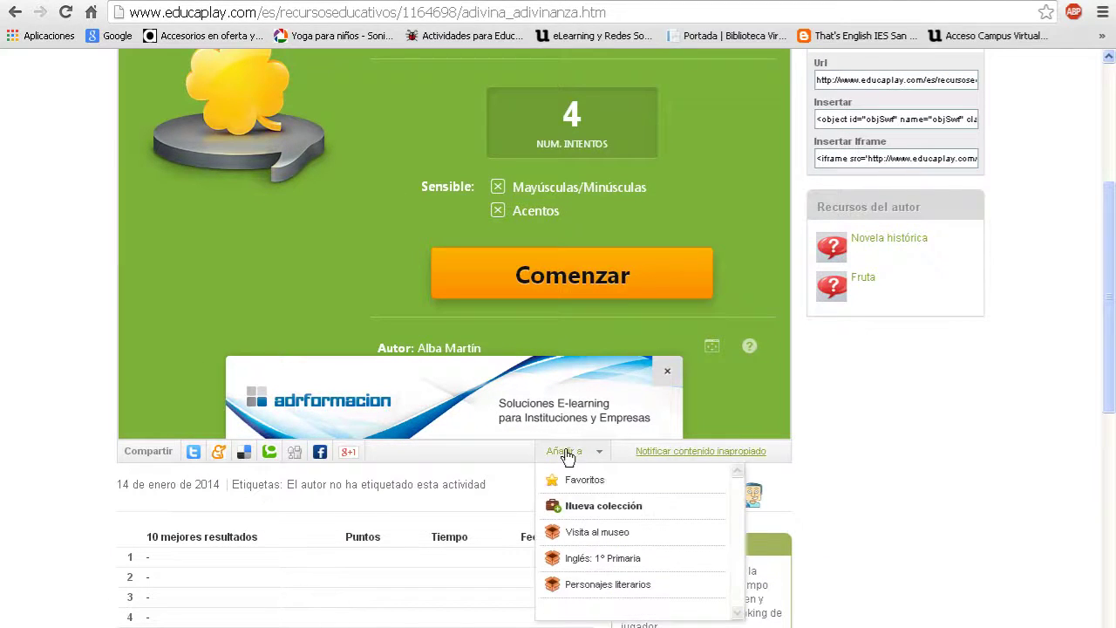
click(610, 585)
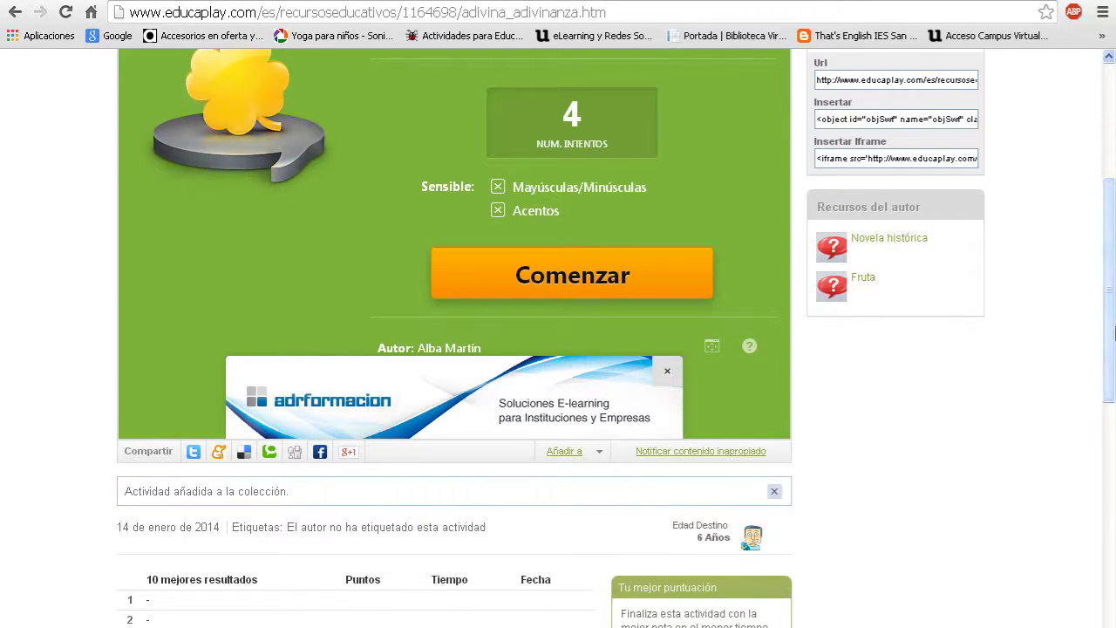
Step: Check the activities contained in the Personajes literarios collection among the account's own collections
drag(1114, 331, 1112, 214)
click(929, 168)
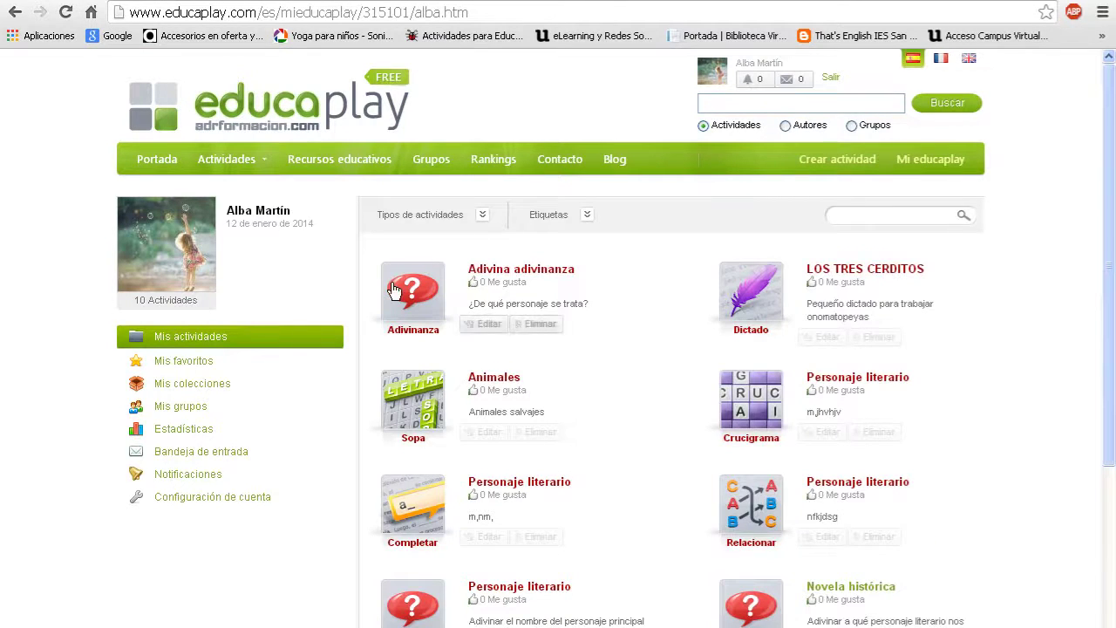
click(218, 387)
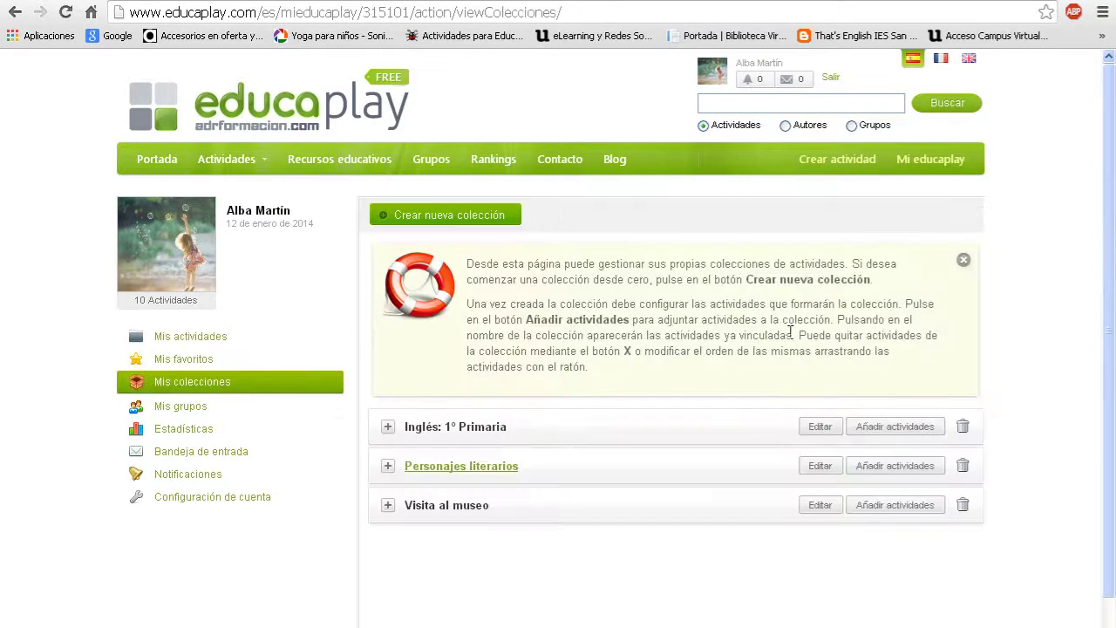
click(387, 466)
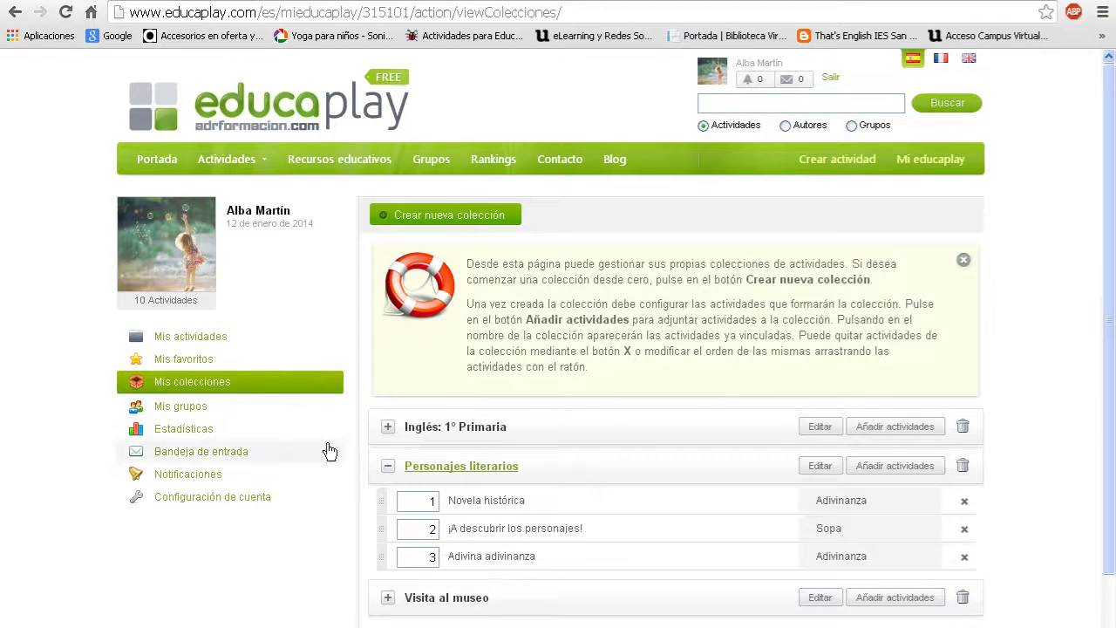
Step: View the groups joined, browse the site's public groups and open the LOGICA group's page
click(170, 413)
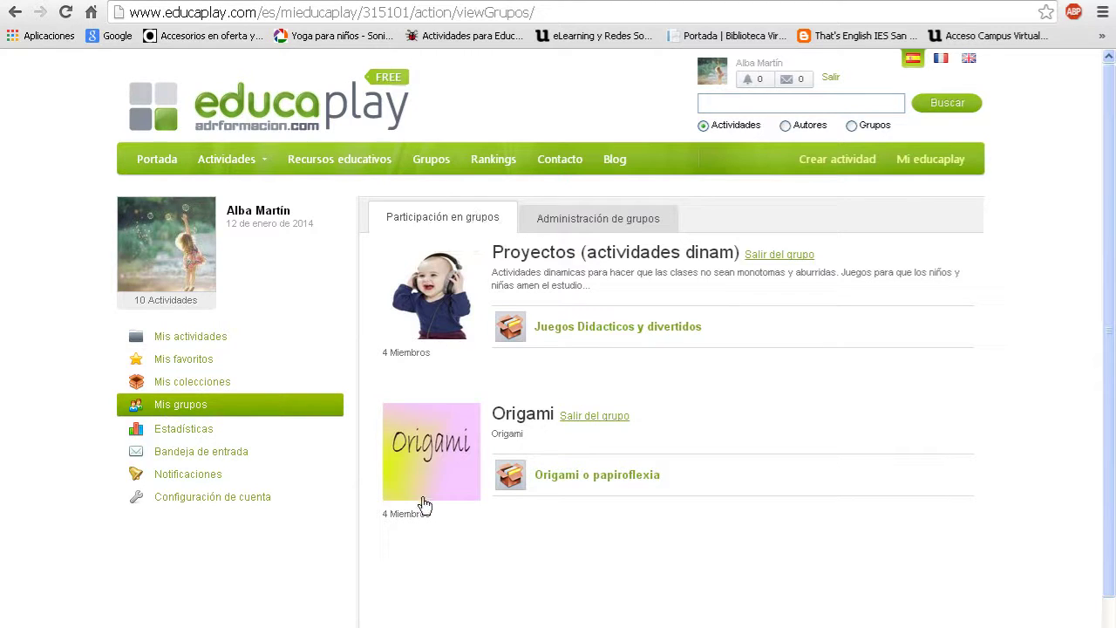
click(429, 164)
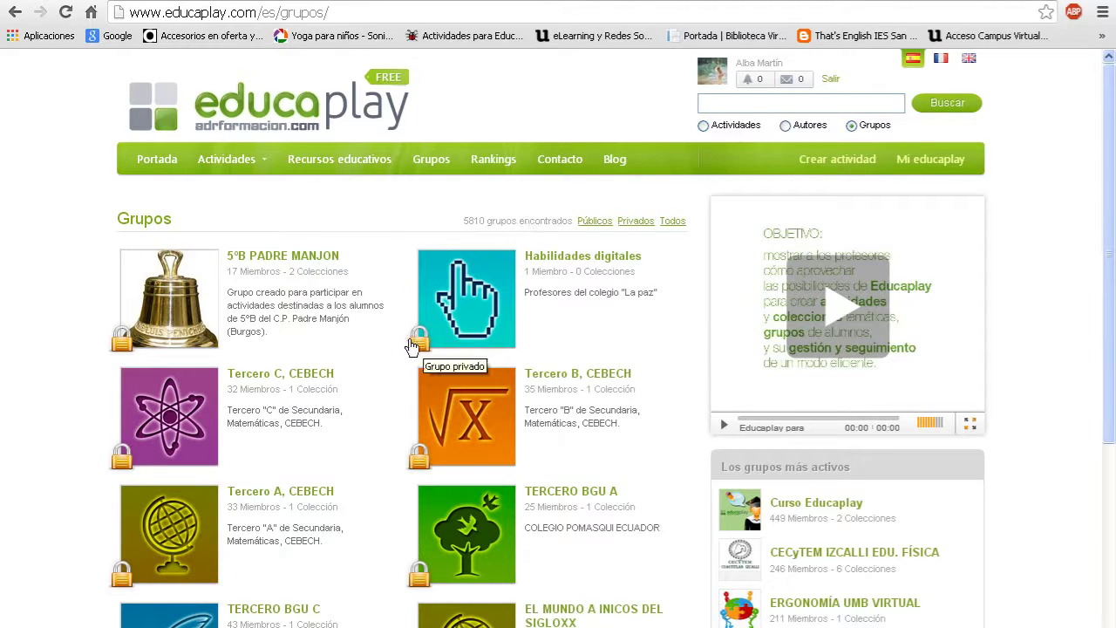
click(595, 221)
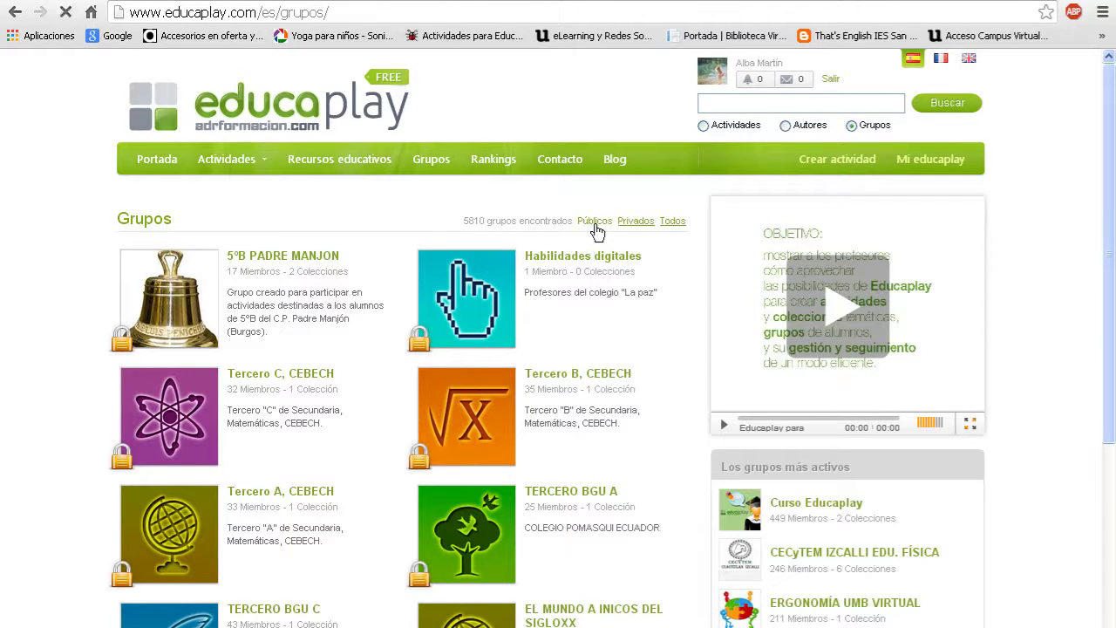
drag(1114, 136, 1114, 333)
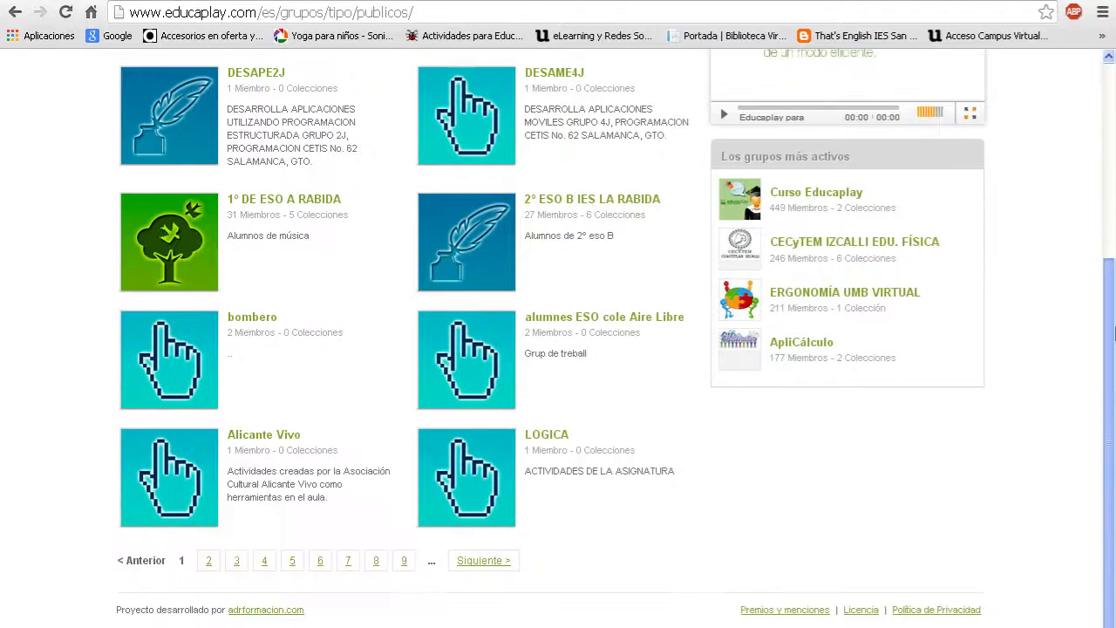
click(550, 435)
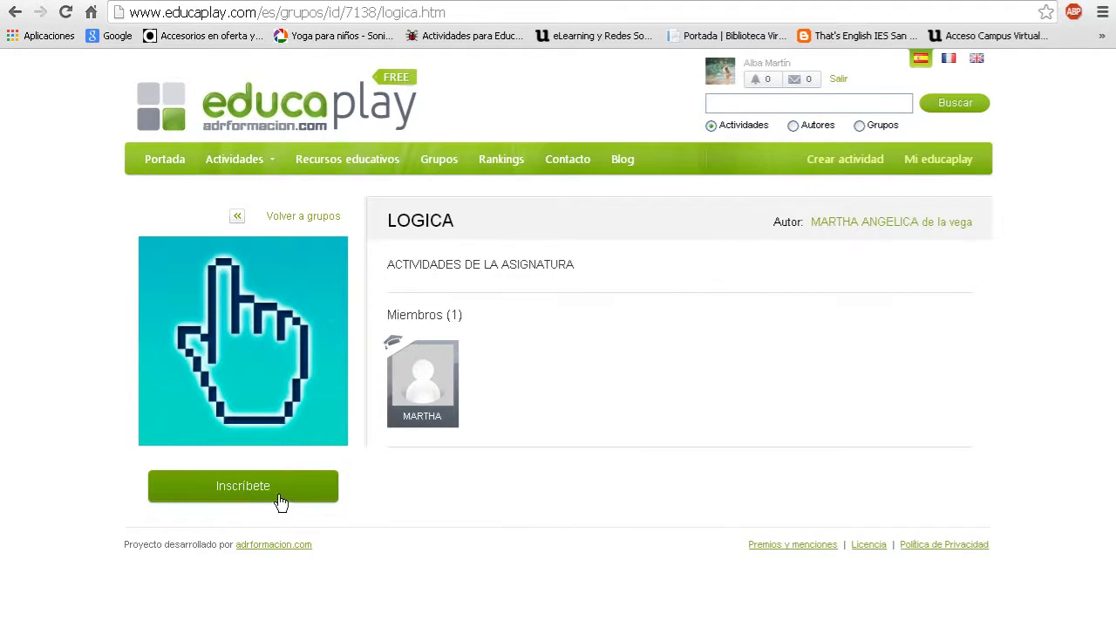
Step: Start a new group from the account's group administration and name it "Personajes literarios"
click(951, 168)
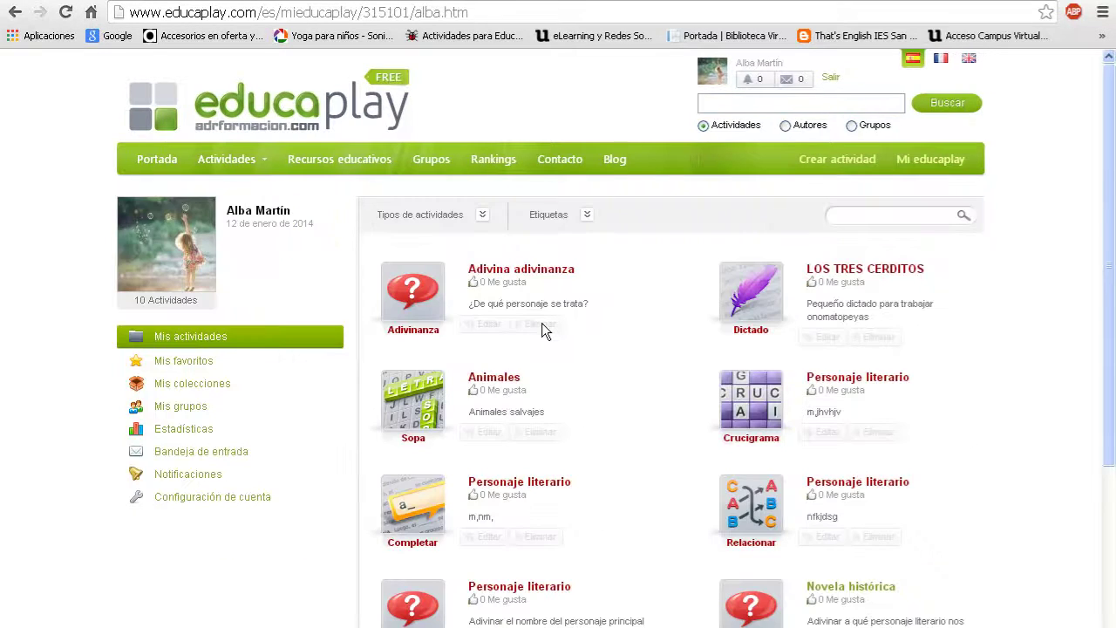
click(180, 409)
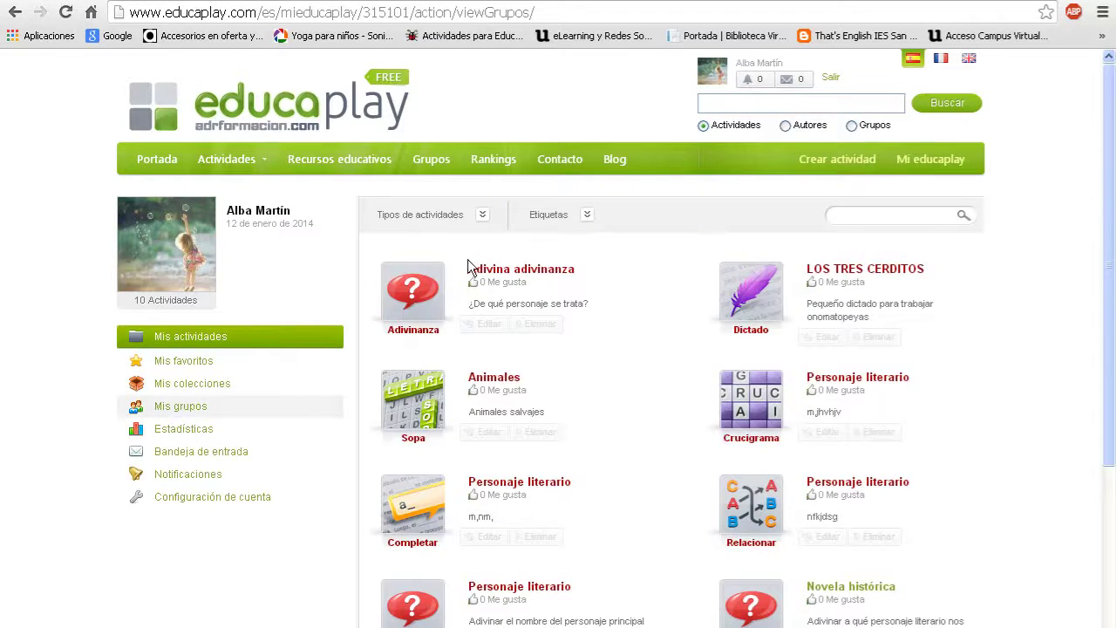
click(593, 219)
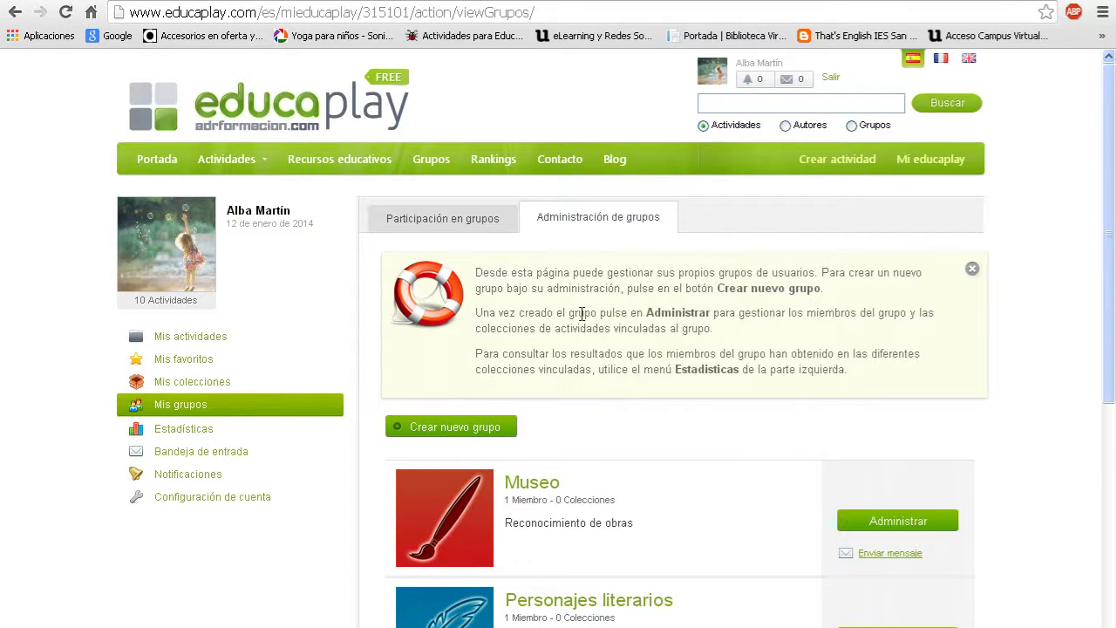
scroll(1089, 218, down, 2)
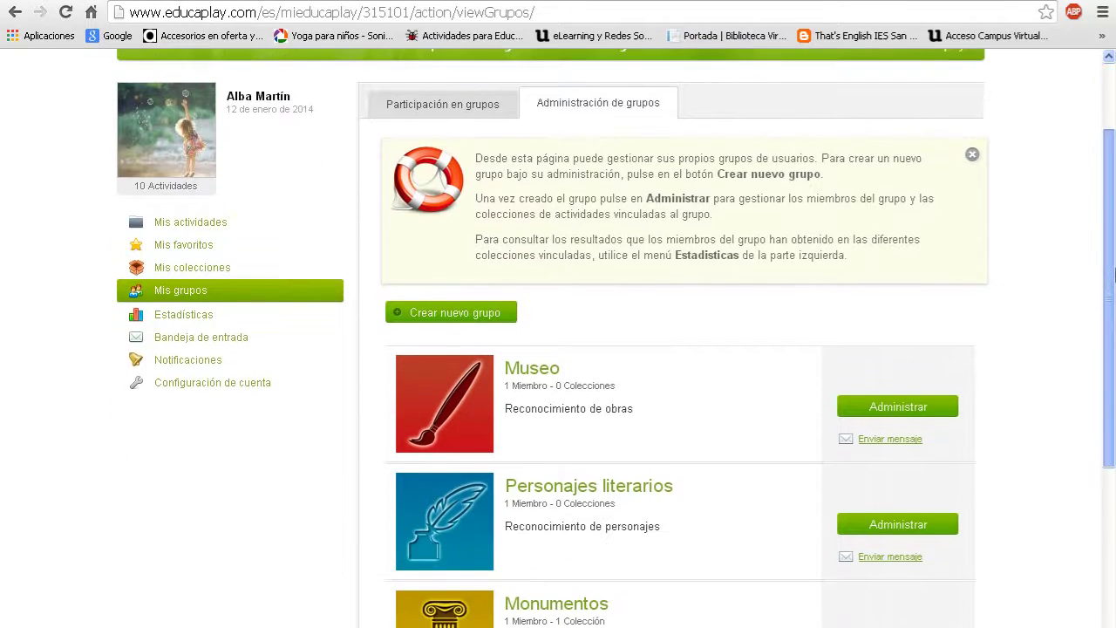
click(468, 319)
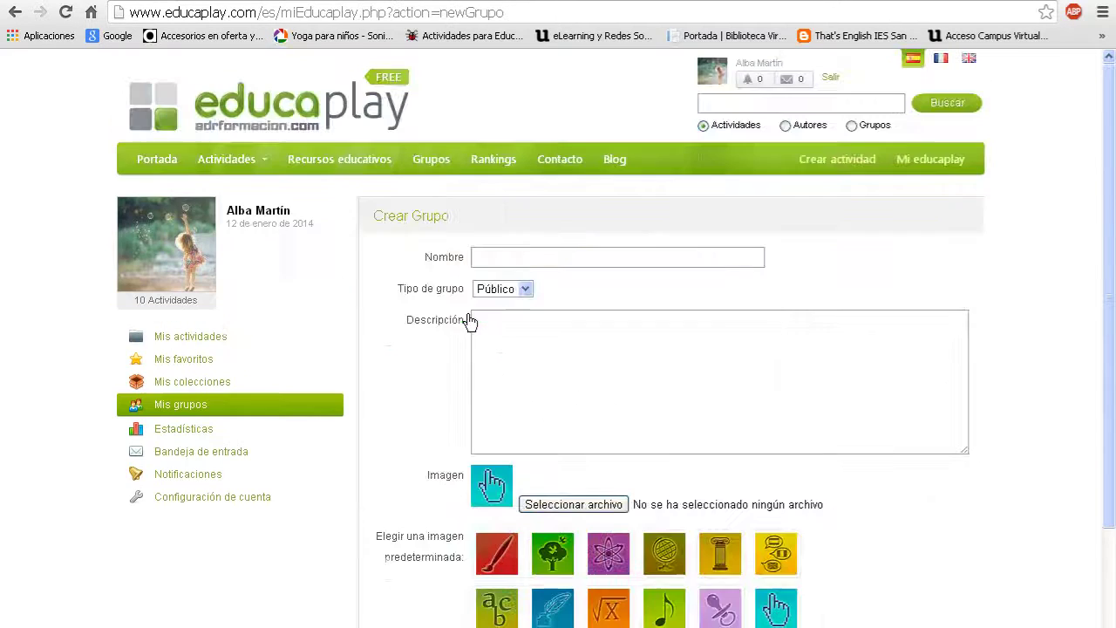
click(512, 255)
text(Per)
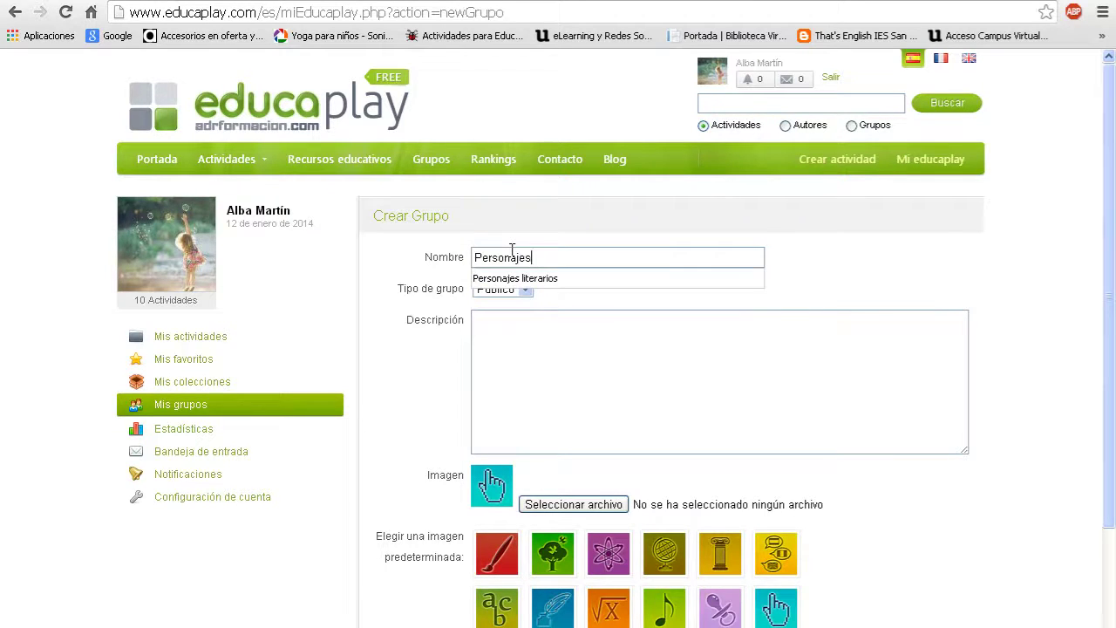
text(sonajes)
click(513, 280)
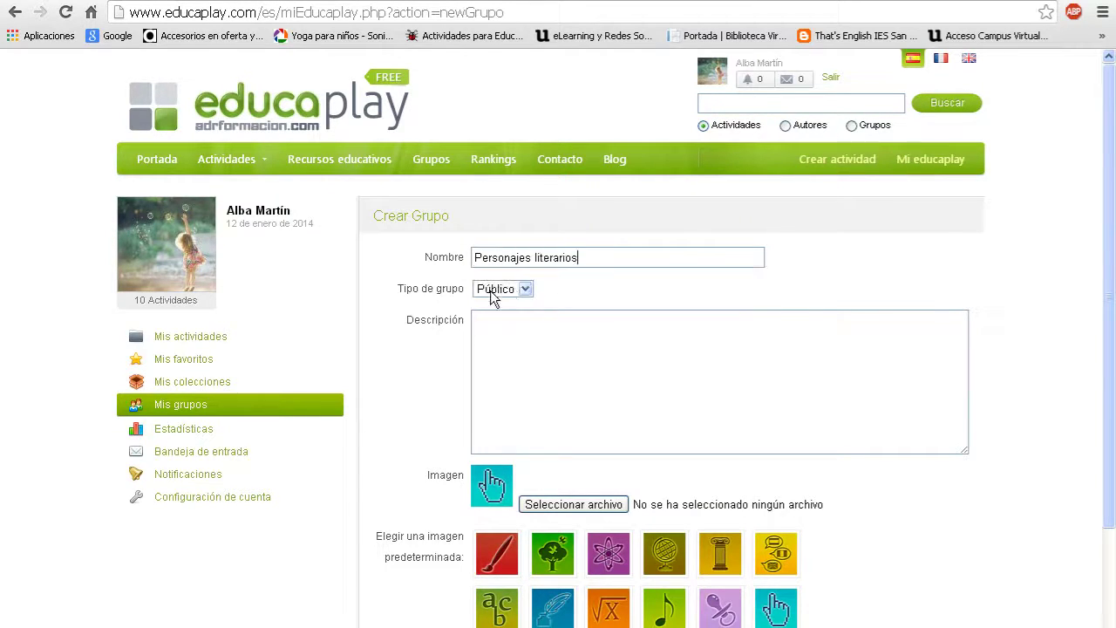
Step: Make the group Privado and enter the description "Actividades sobre personajes literarios vistos en el aula"
click(509, 291)
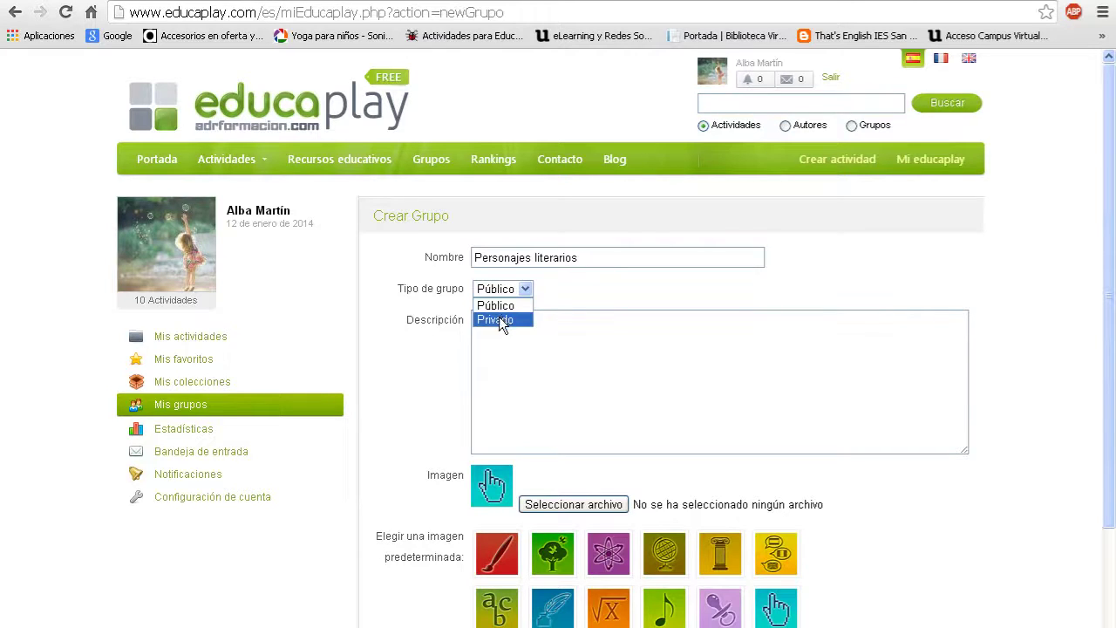
click(499, 318)
click(499, 321)
text(Acti)
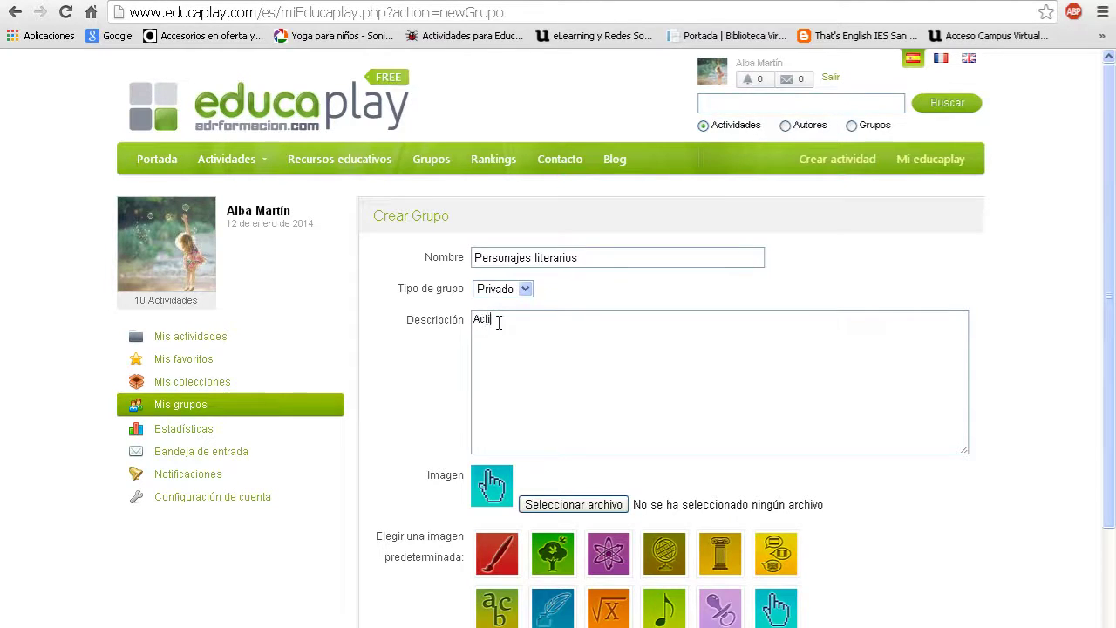
text(vidades sobre personajes literarios vis)
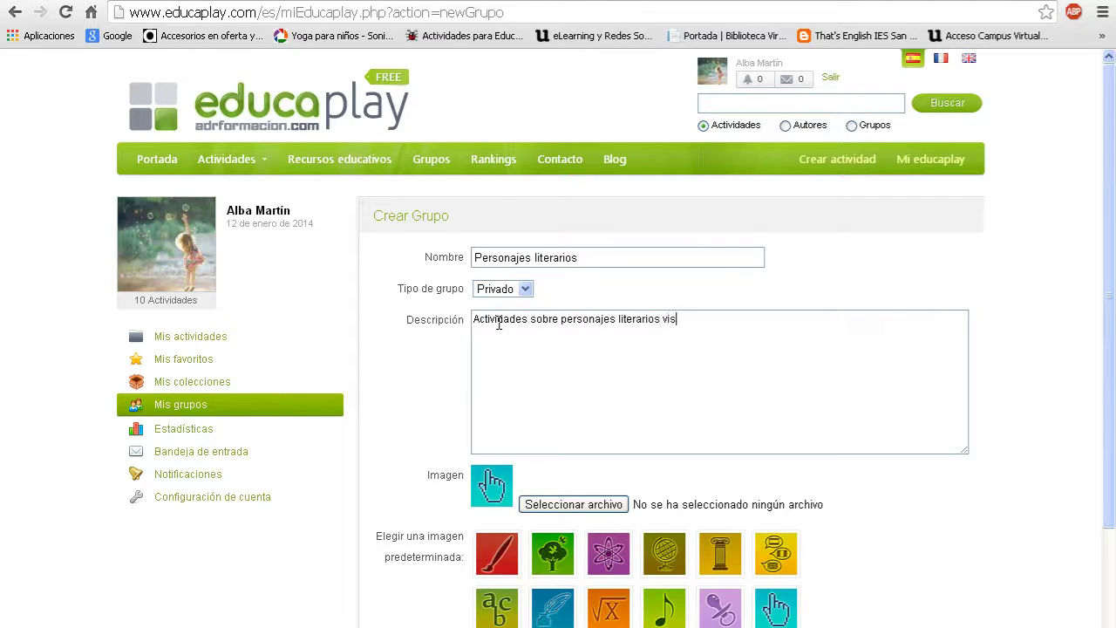
text(tos en el aula)
Step: Choose the predefined quill and inkwell image for the group and submit the group form
scroll(1113, 274, down, 3)
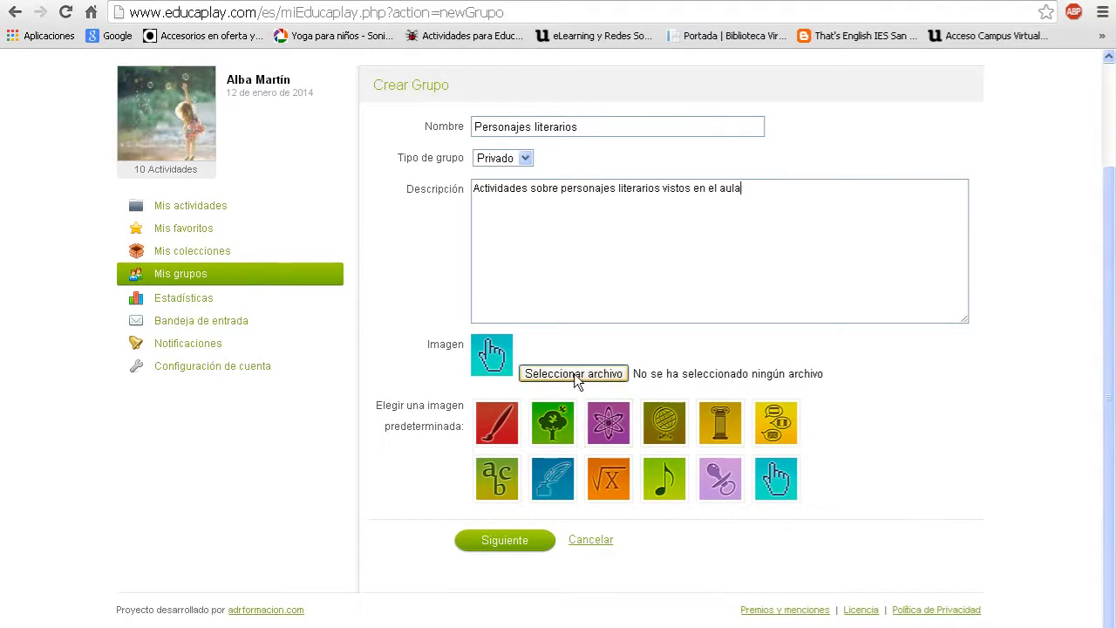
click(546, 482)
click(515, 540)
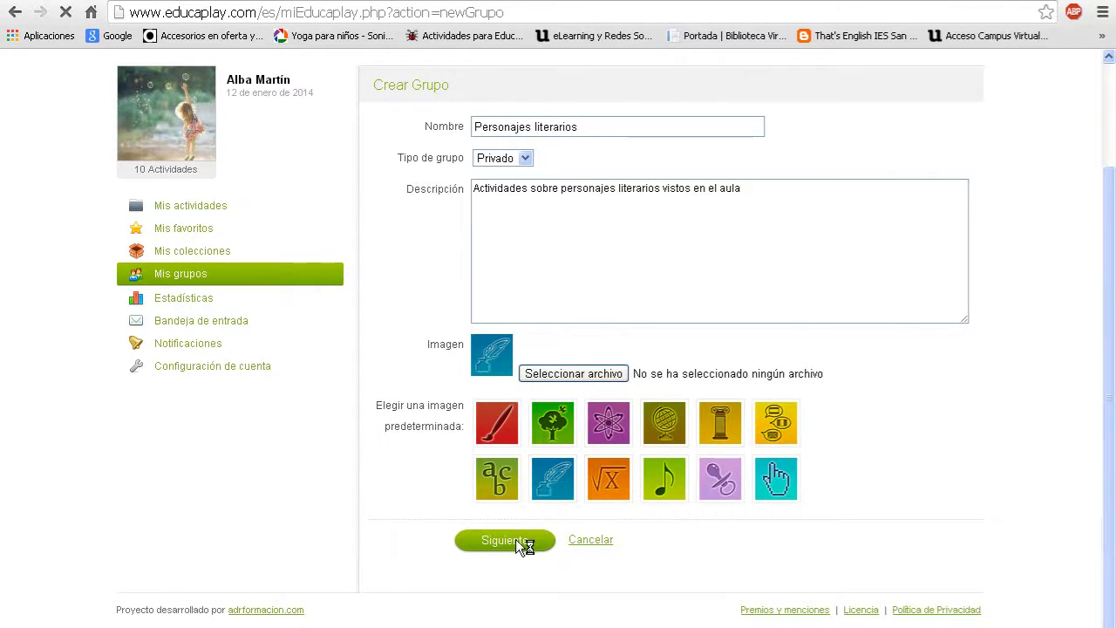
Step: Link the Personajes literarios collection to the Personajes literarios group described as "Reconocimiento de personajes"
scroll(1114, 284, down, 3)
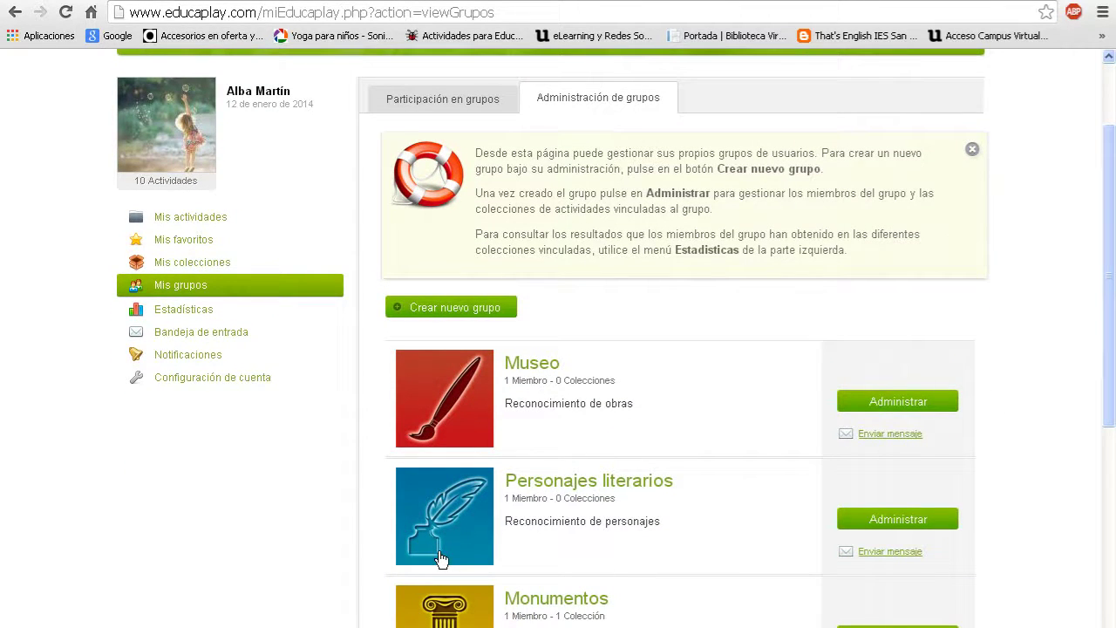
click(894, 519)
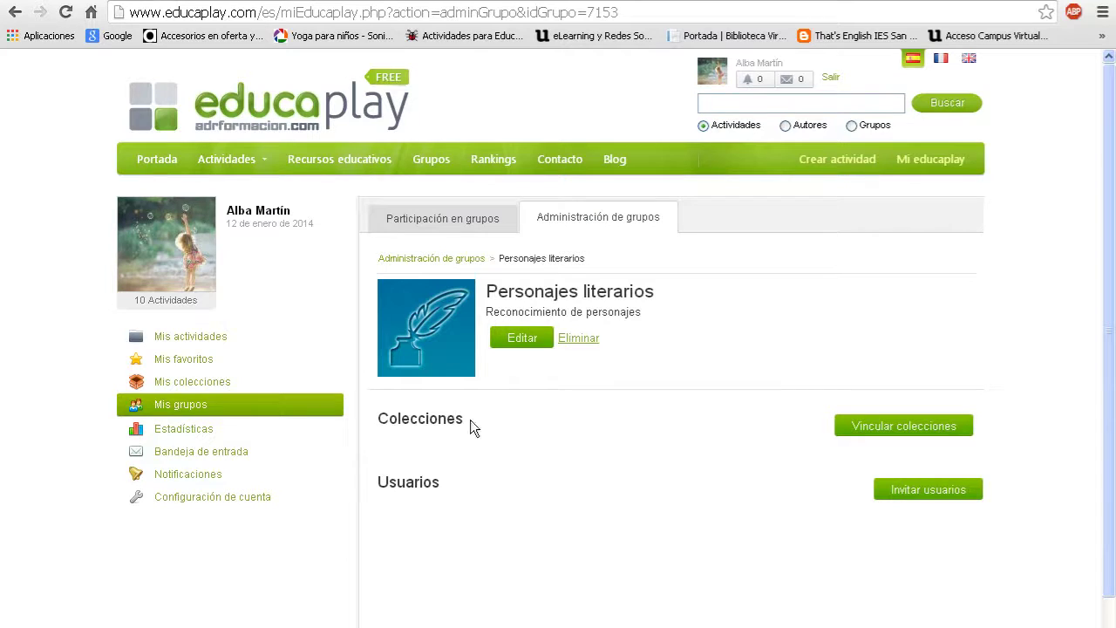
click(872, 431)
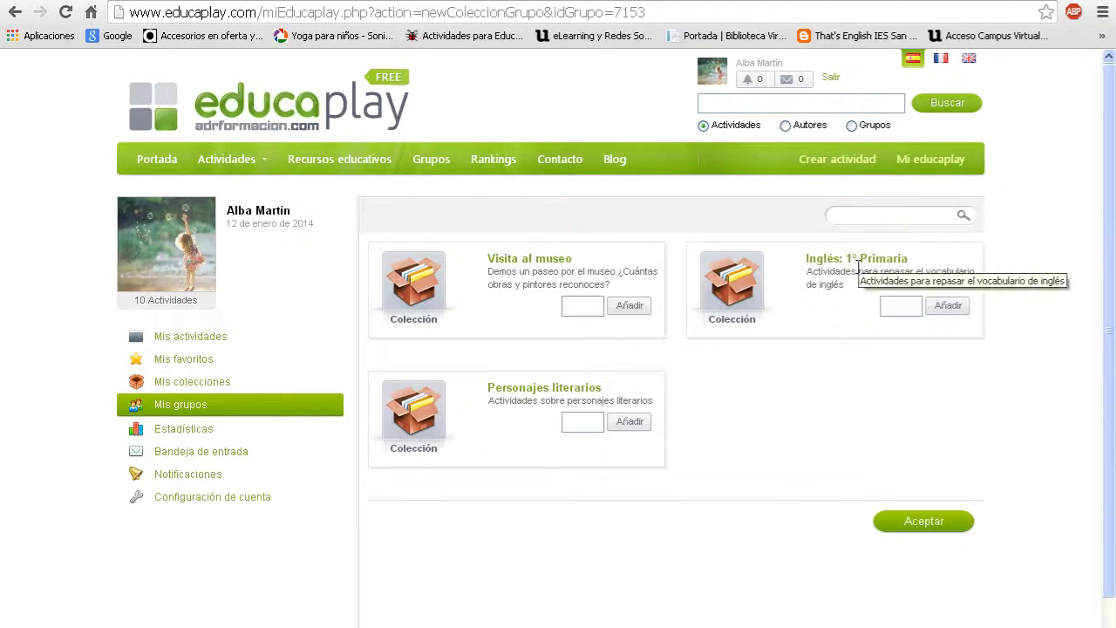
click(630, 422)
click(921, 515)
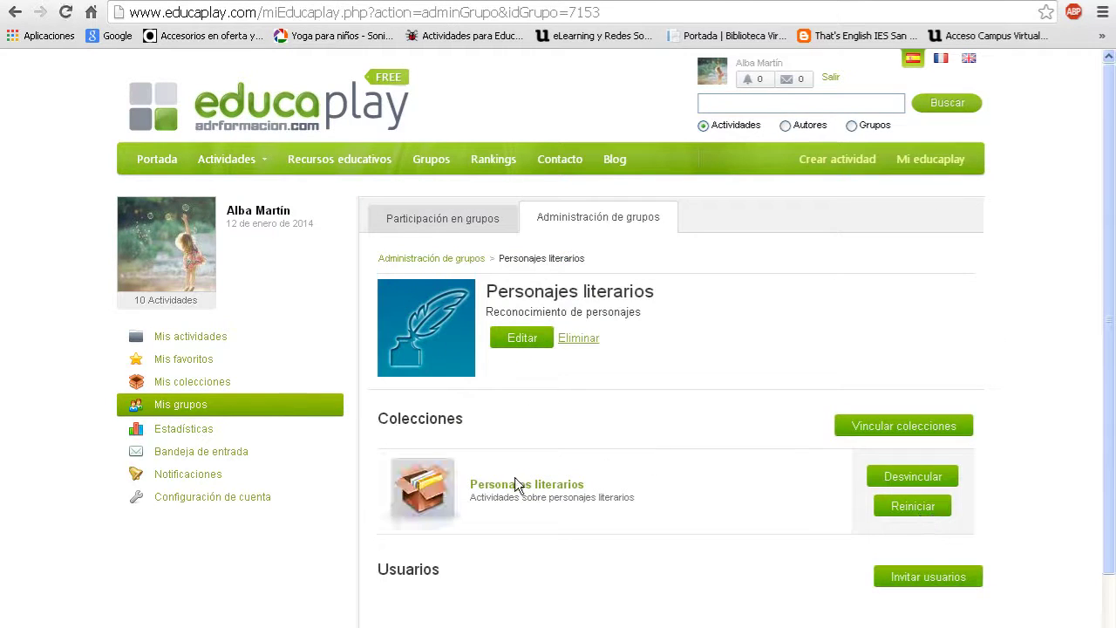
Step: Open the form for inviting a member to the group by e-mail
drag(1114, 255, 1114, 316)
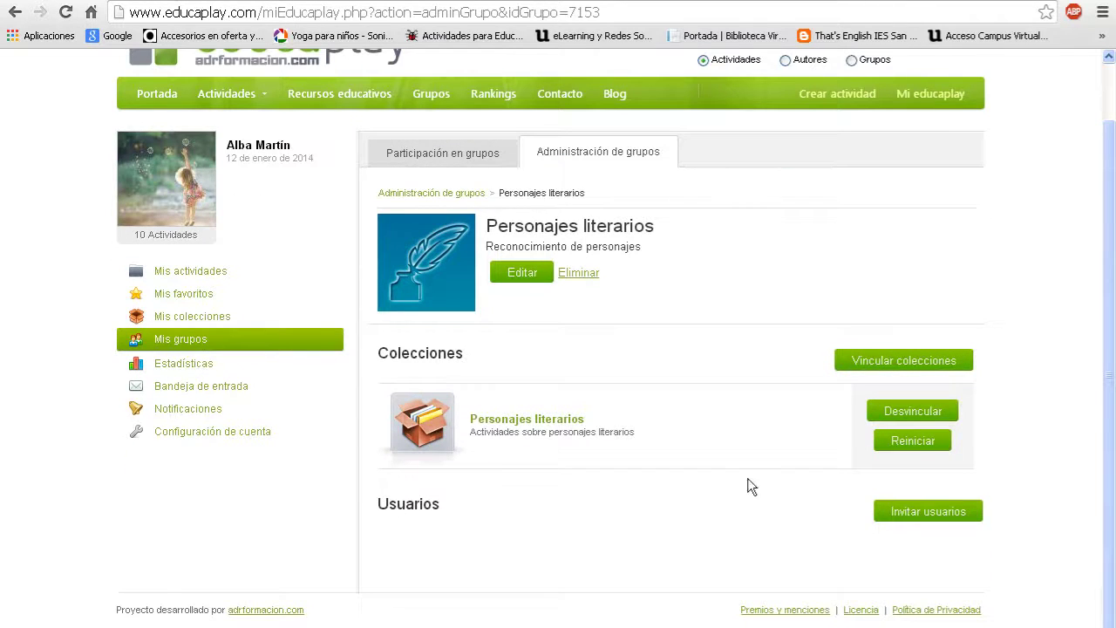
click(891, 504)
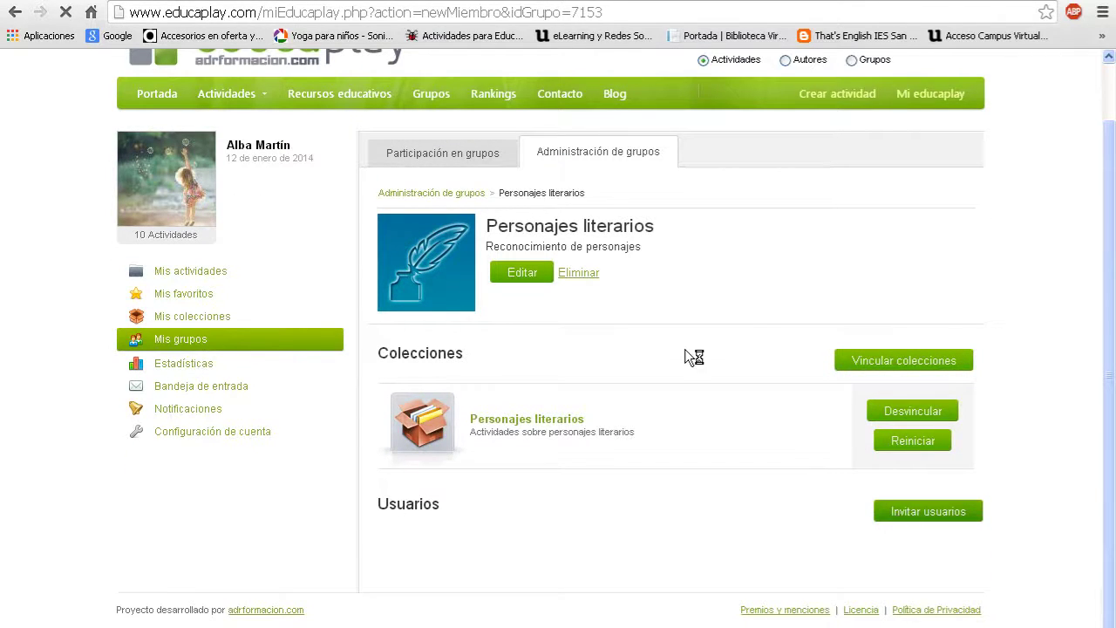
click(497, 259)
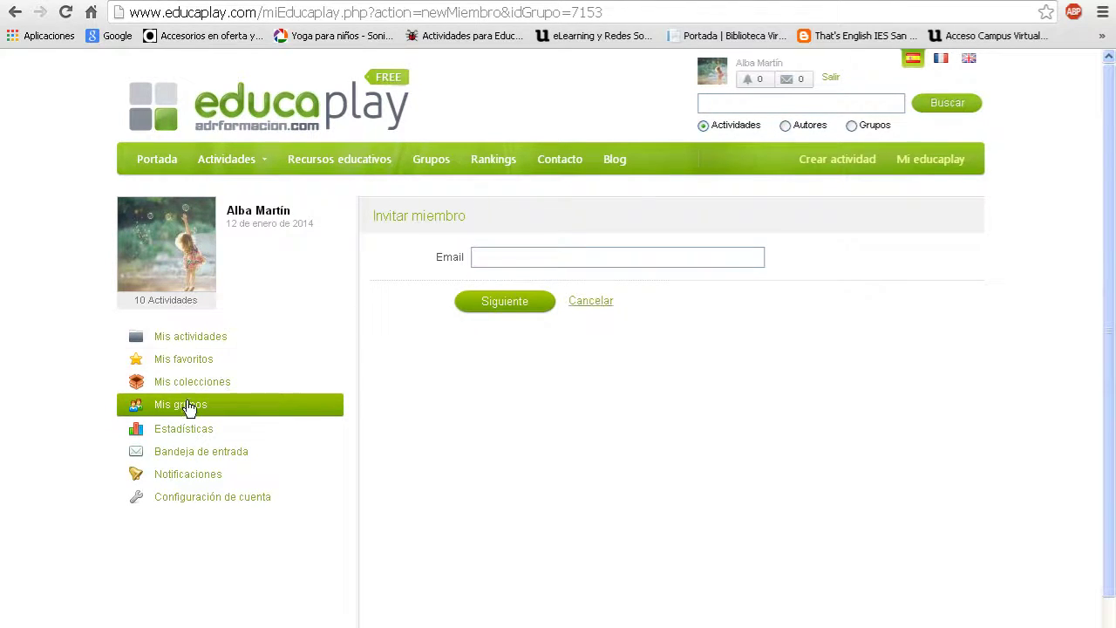
Step: Open the account statistics and examine the group and individual activity report options, plus the personal results in Mis Resultados
click(184, 433)
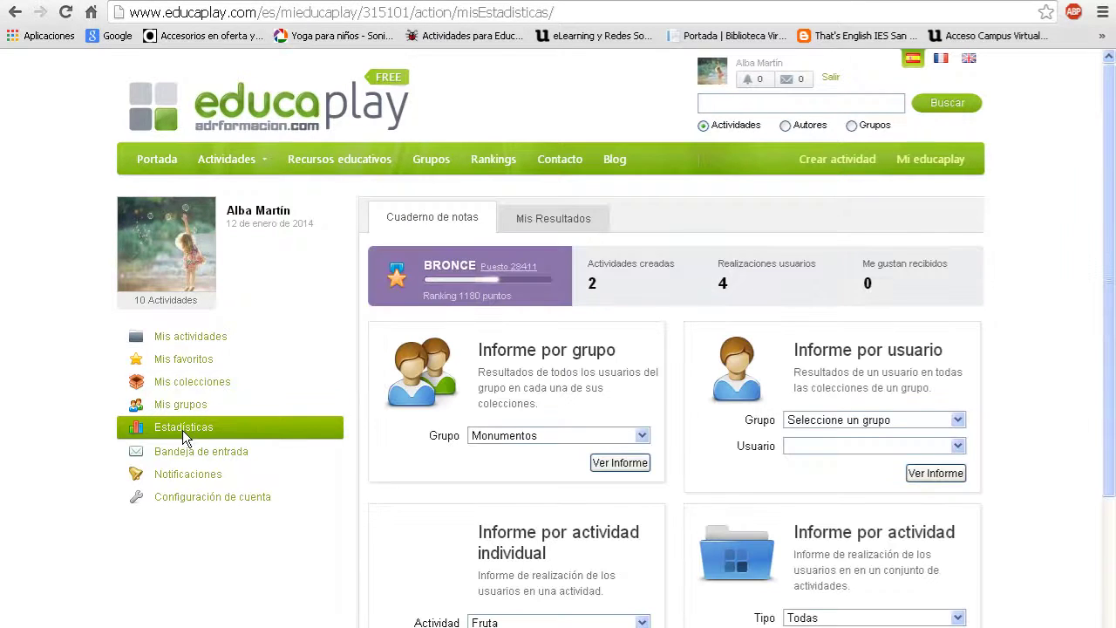
drag(1101, 226, 1114, 350)
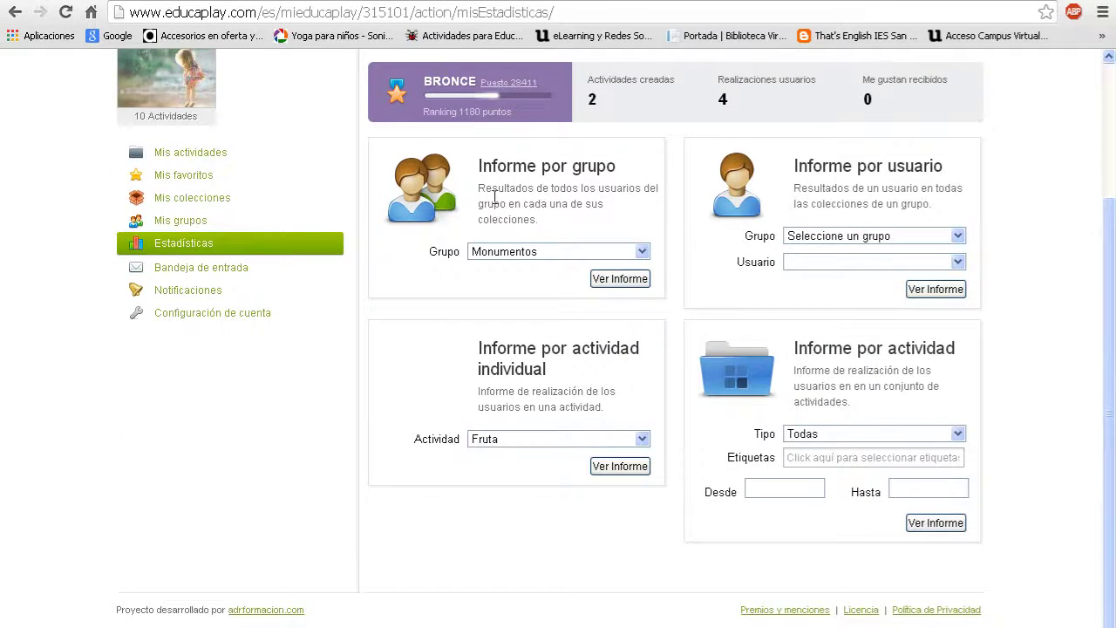
click(556, 252)
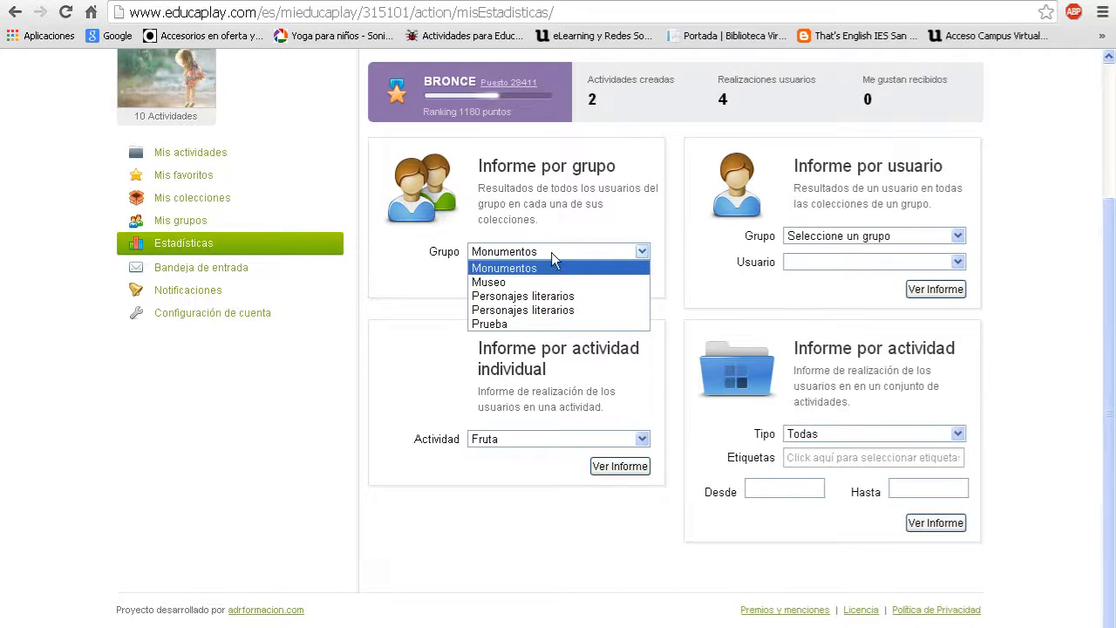
click(552, 265)
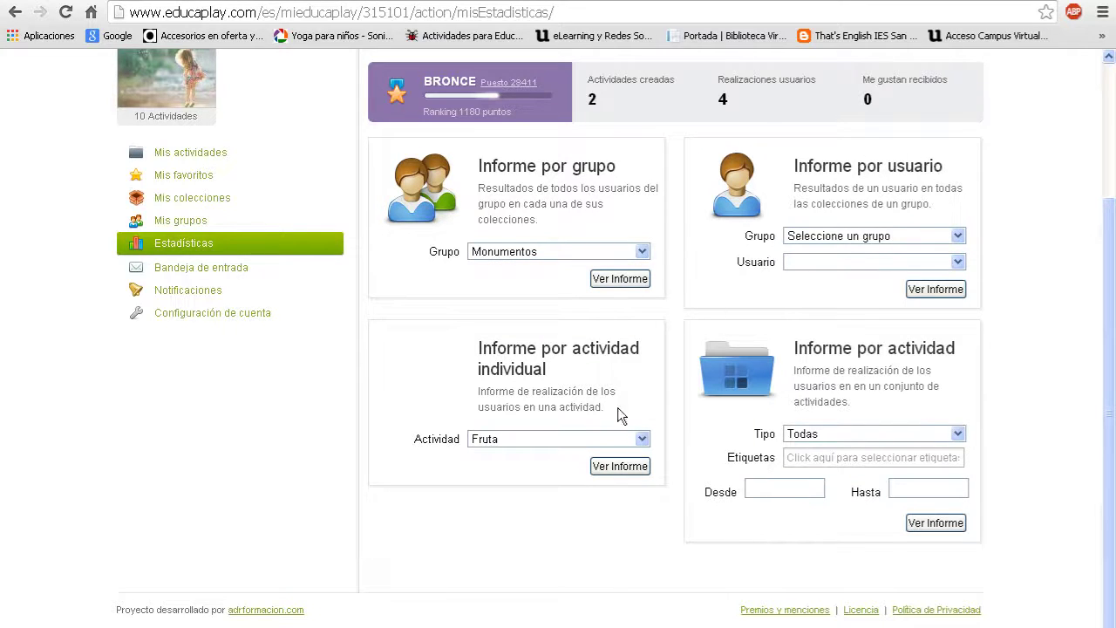
click(571, 437)
click(571, 437)
scroll(956, 206, up, 2)
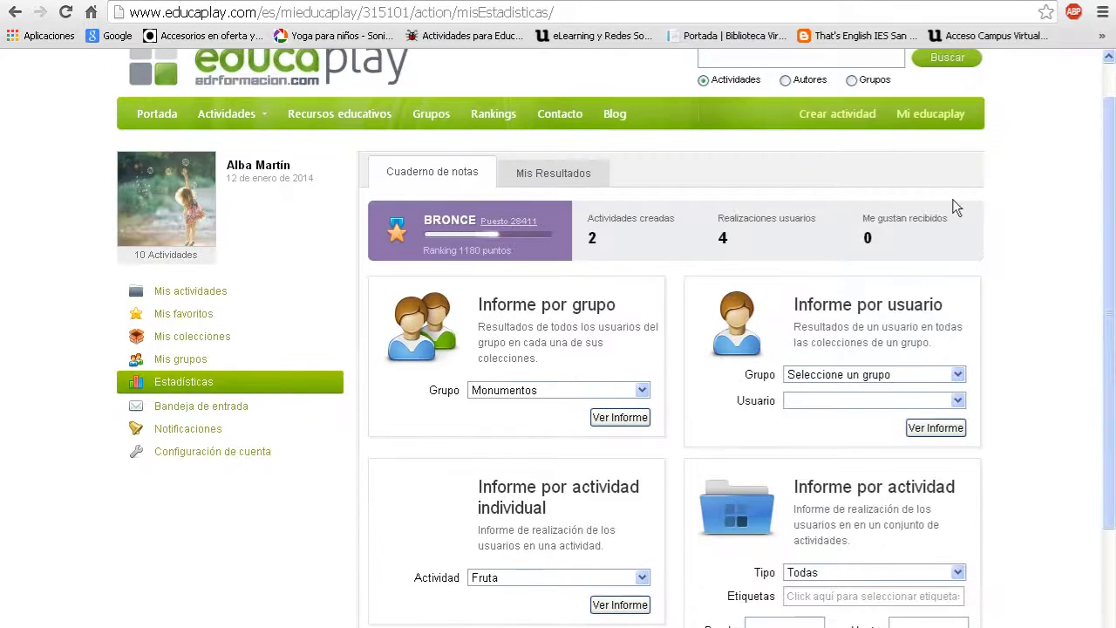
click(571, 177)
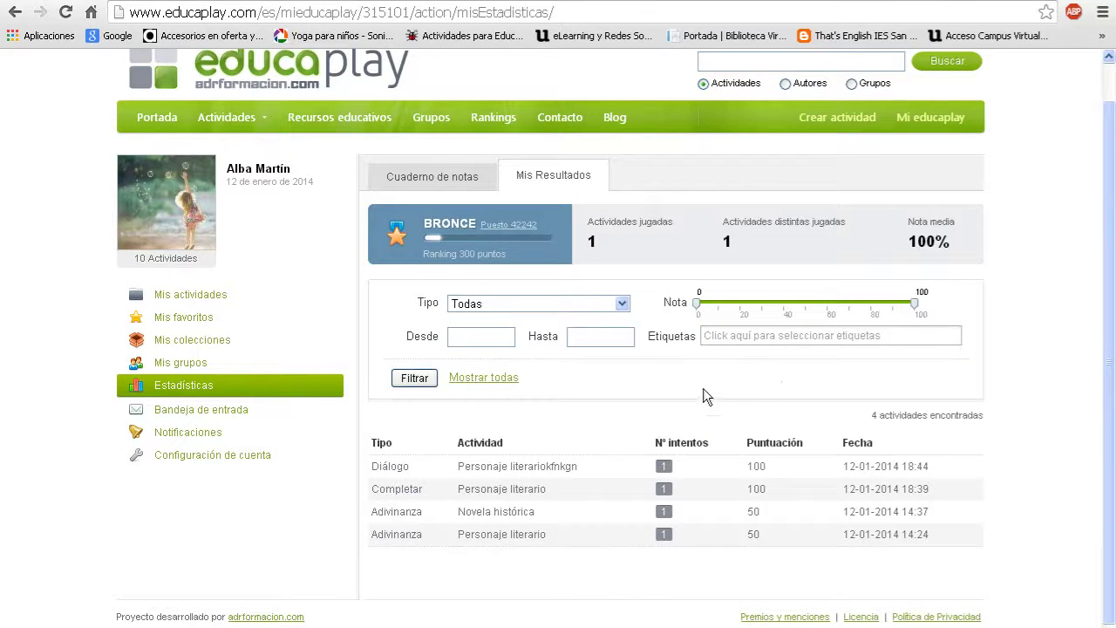
Step: Request the gradebook's group report (Informe por grupo) for the first Personajes literarios group listed
click(442, 183)
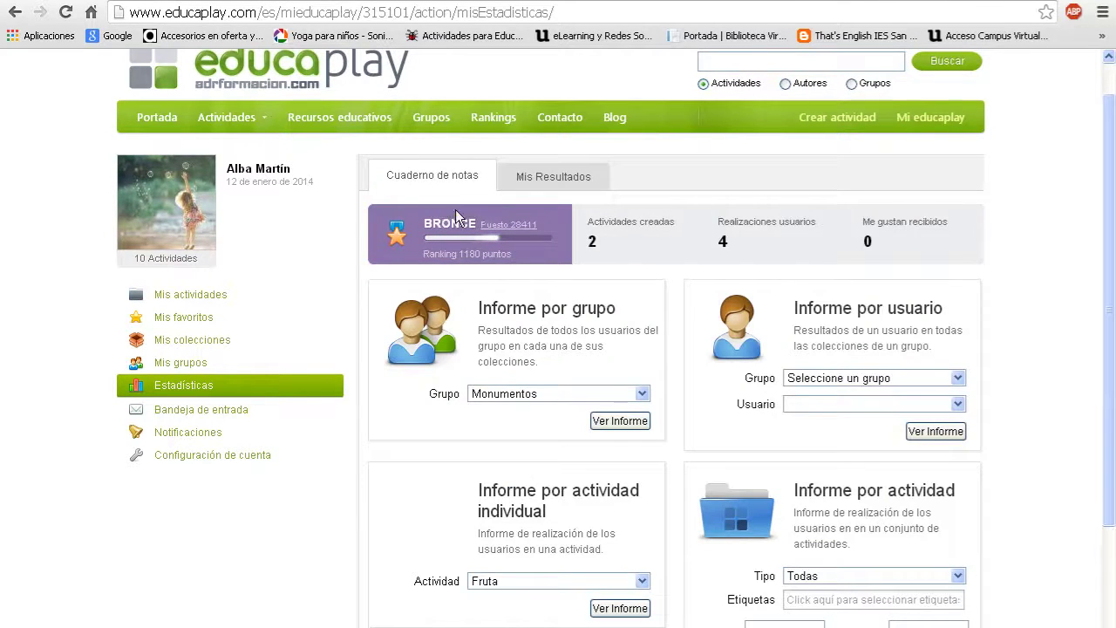
click(516, 394)
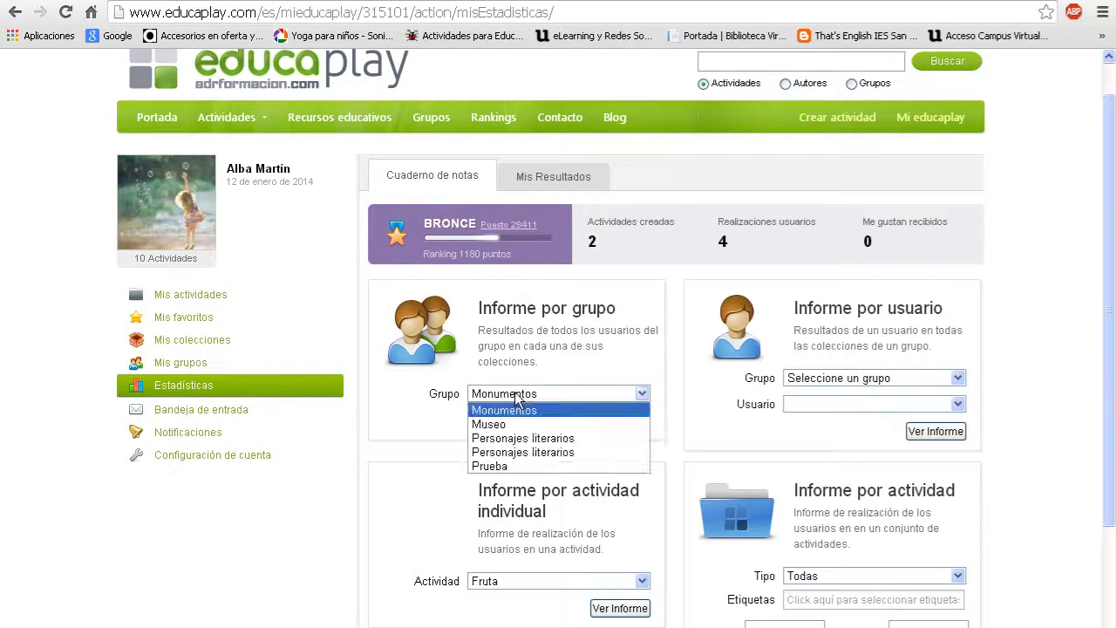
click(507, 438)
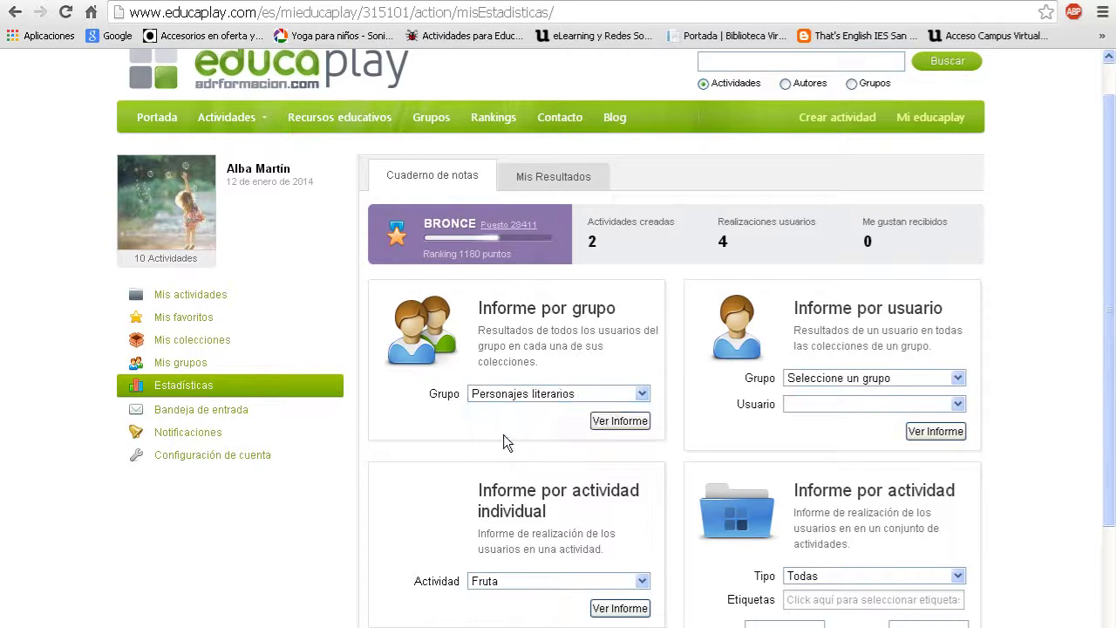
click(624, 425)
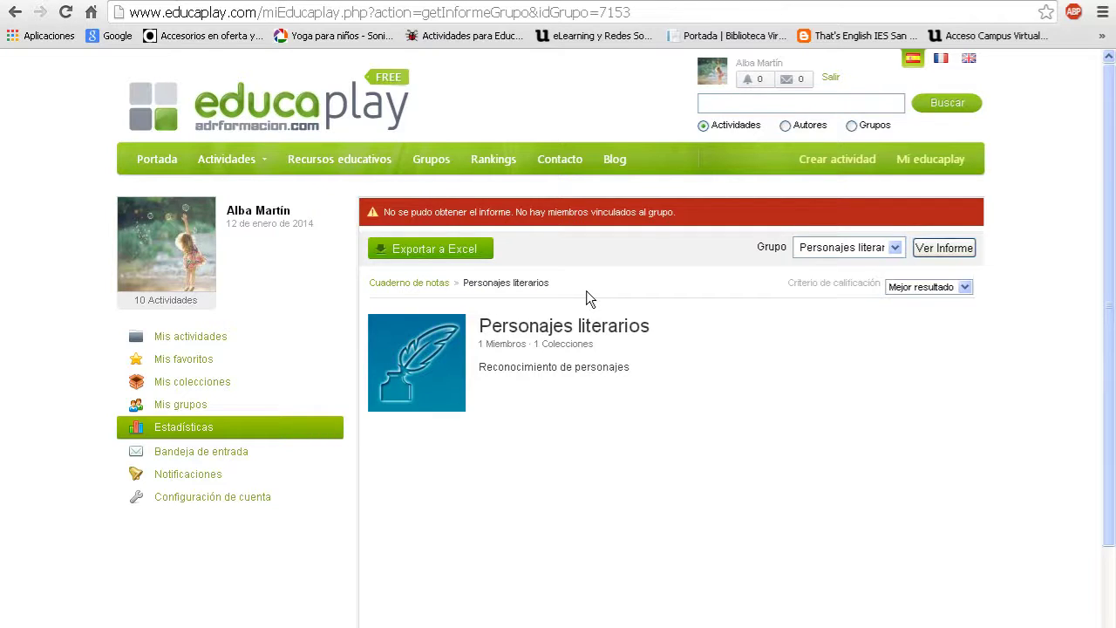
Step: View the private message inbox and the account's notifications
click(196, 459)
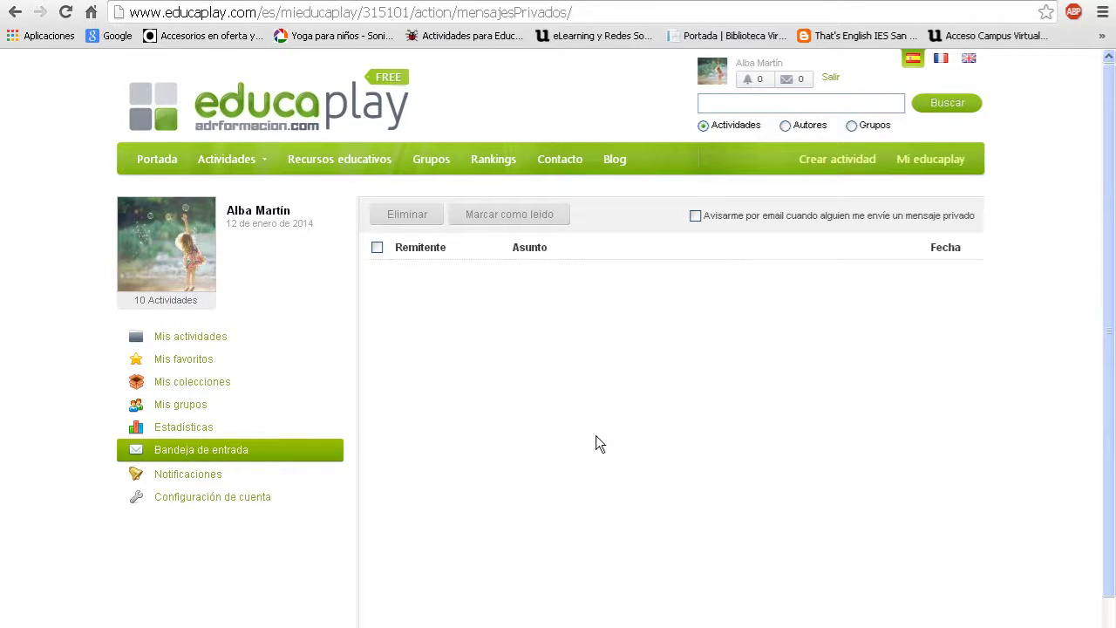
click(208, 486)
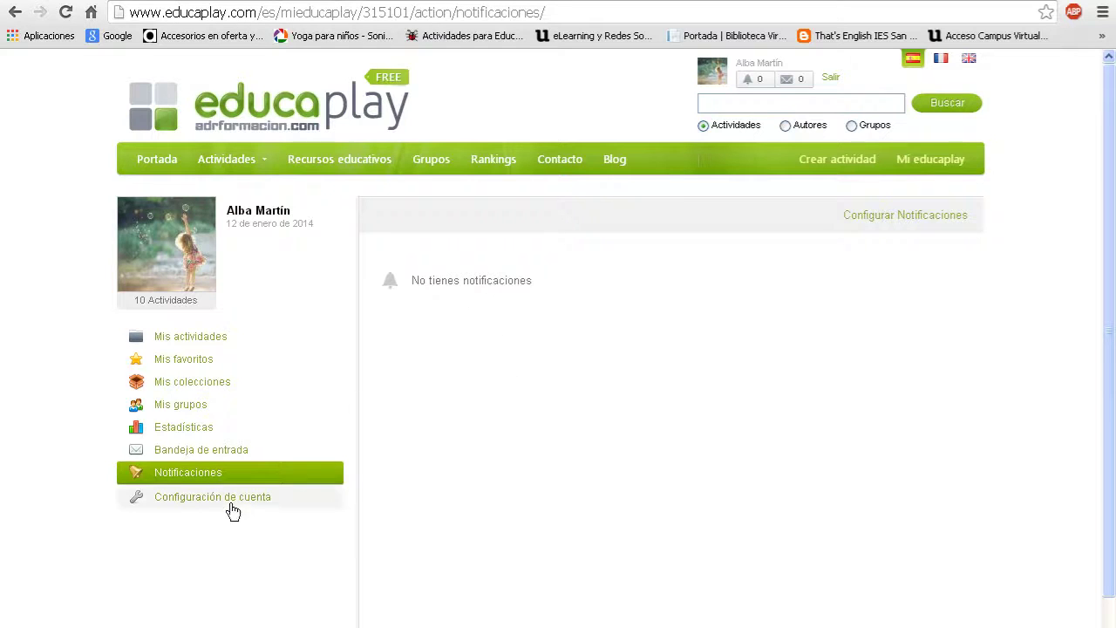
Step: Open the account configuration and review its access data, general configuration, Sígueme links and notification settings
click(233, 510)
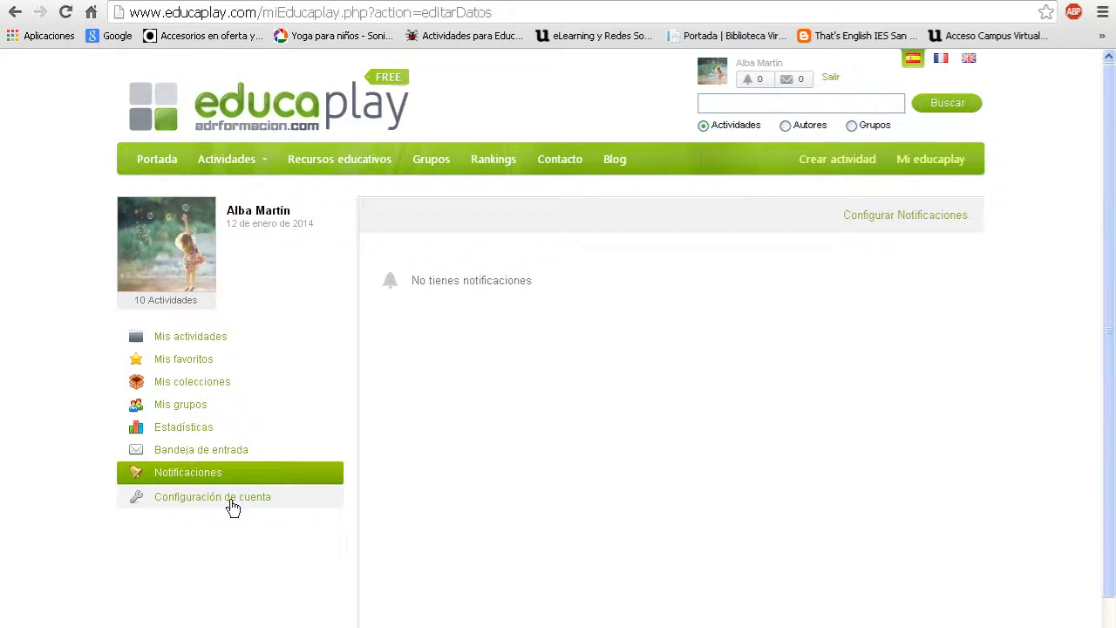
click(602, 220)
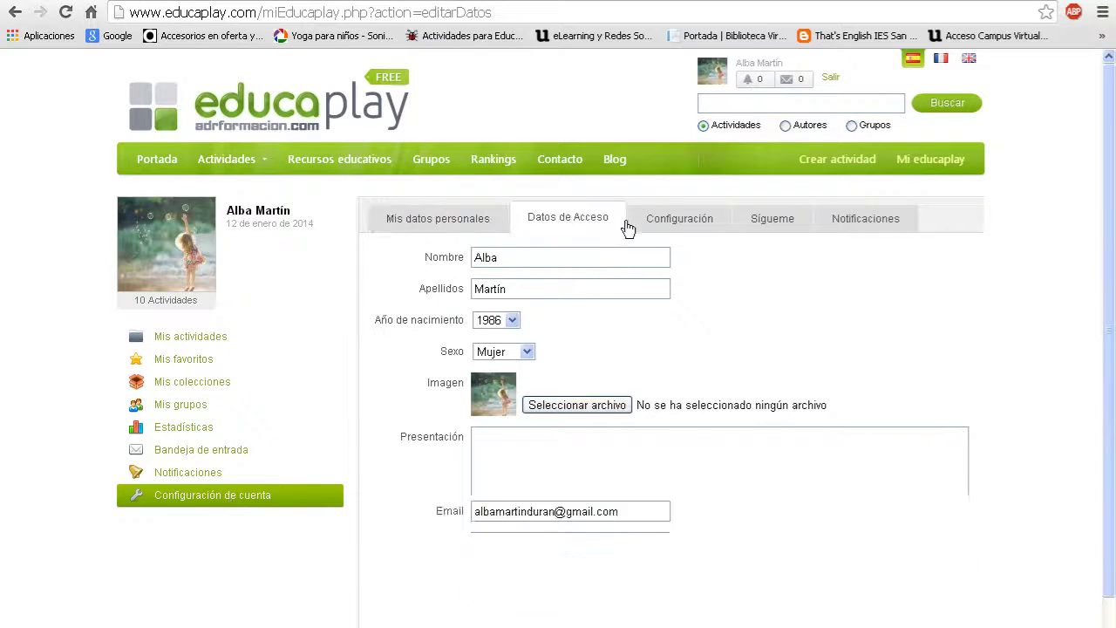
click(661, 226)
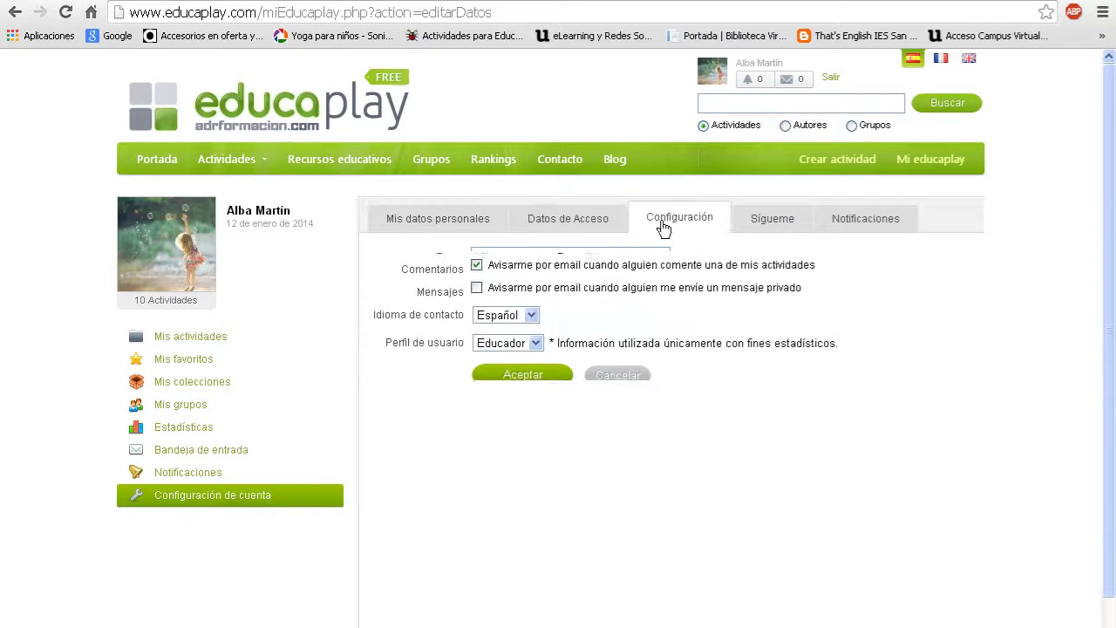
click(765, 225)
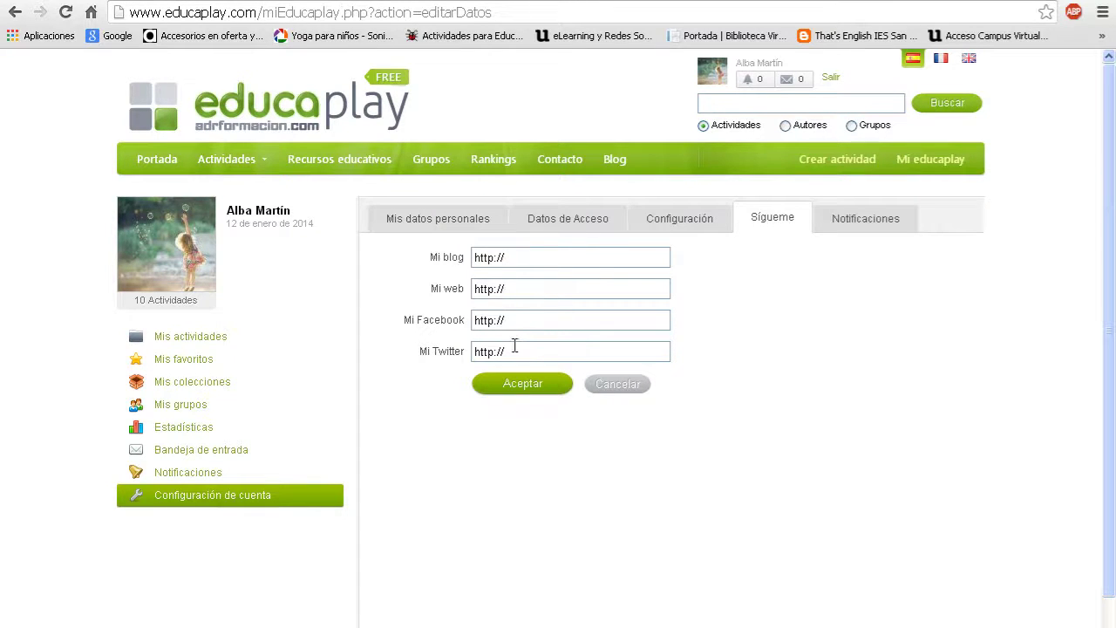
click(872, 218)
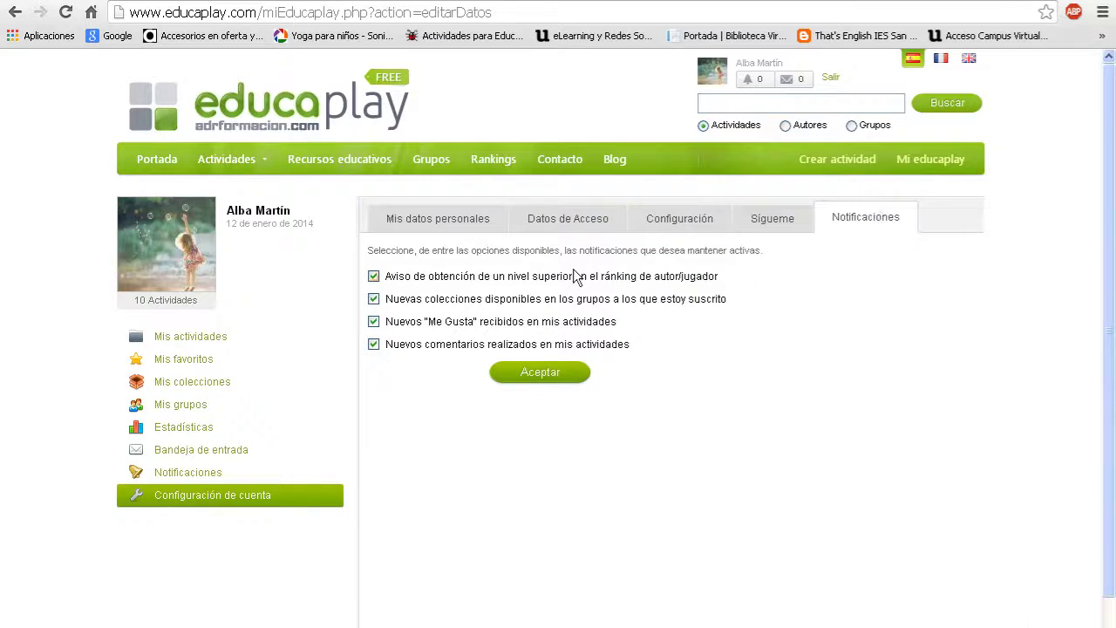